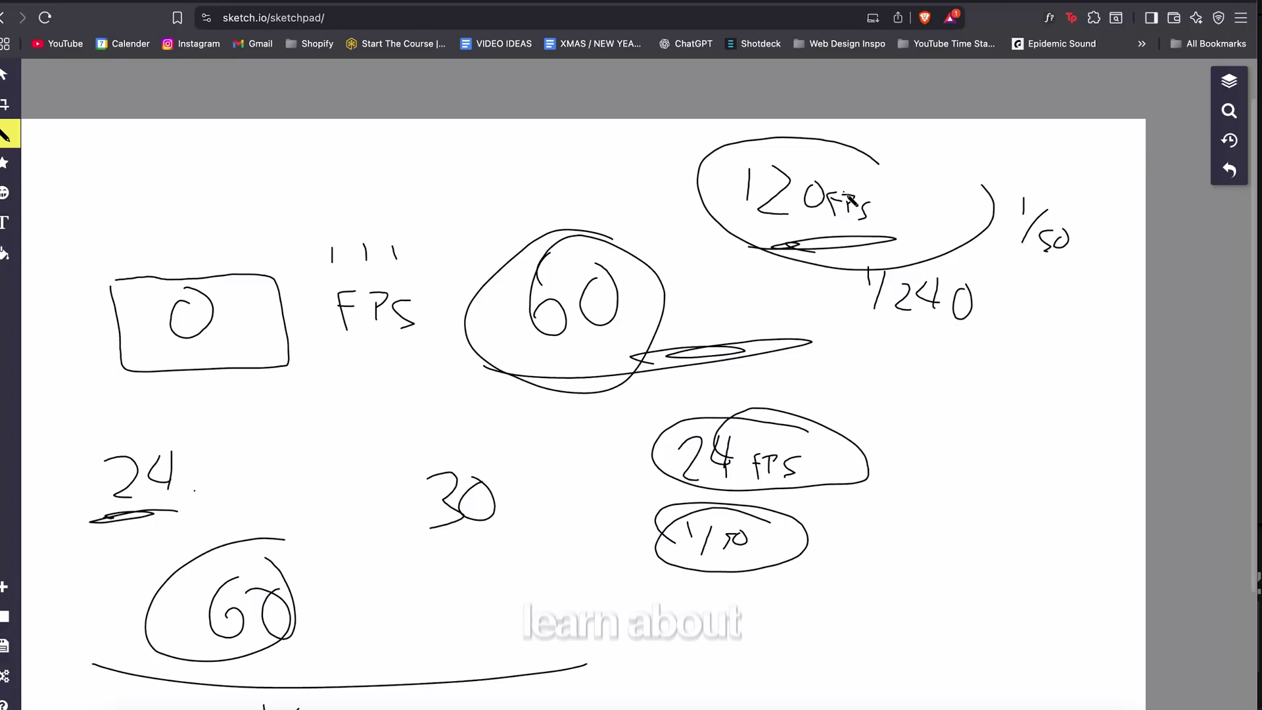
Step: Scroll the blank Sketchpad canvas into position to start sketching
{"action": "scroll", "coordinate": [981, 362], "scroll_direction": "down", "scroll_amount": 3}
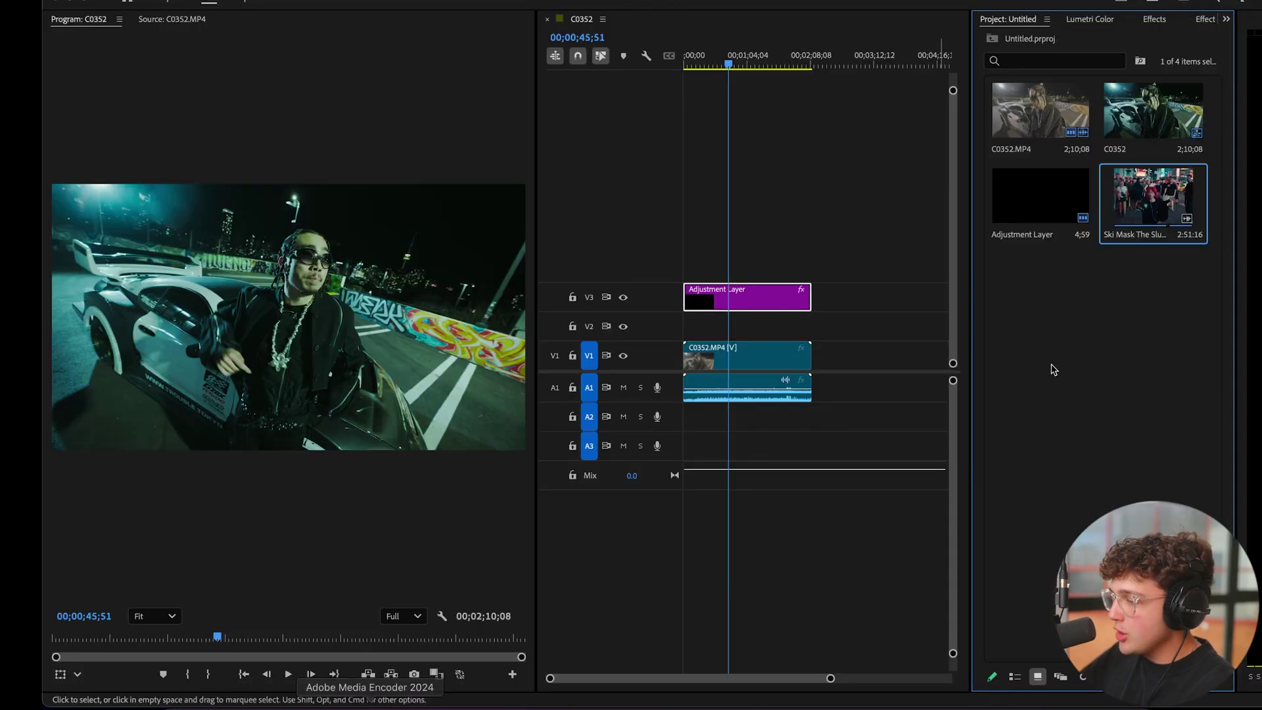
Step: Place the second clip on V3 and scale it to 292.8 to fill the frame
{"action": "left_click_drag", "start_coordinate": [1051, 366], "coordinate": [840, 298]}
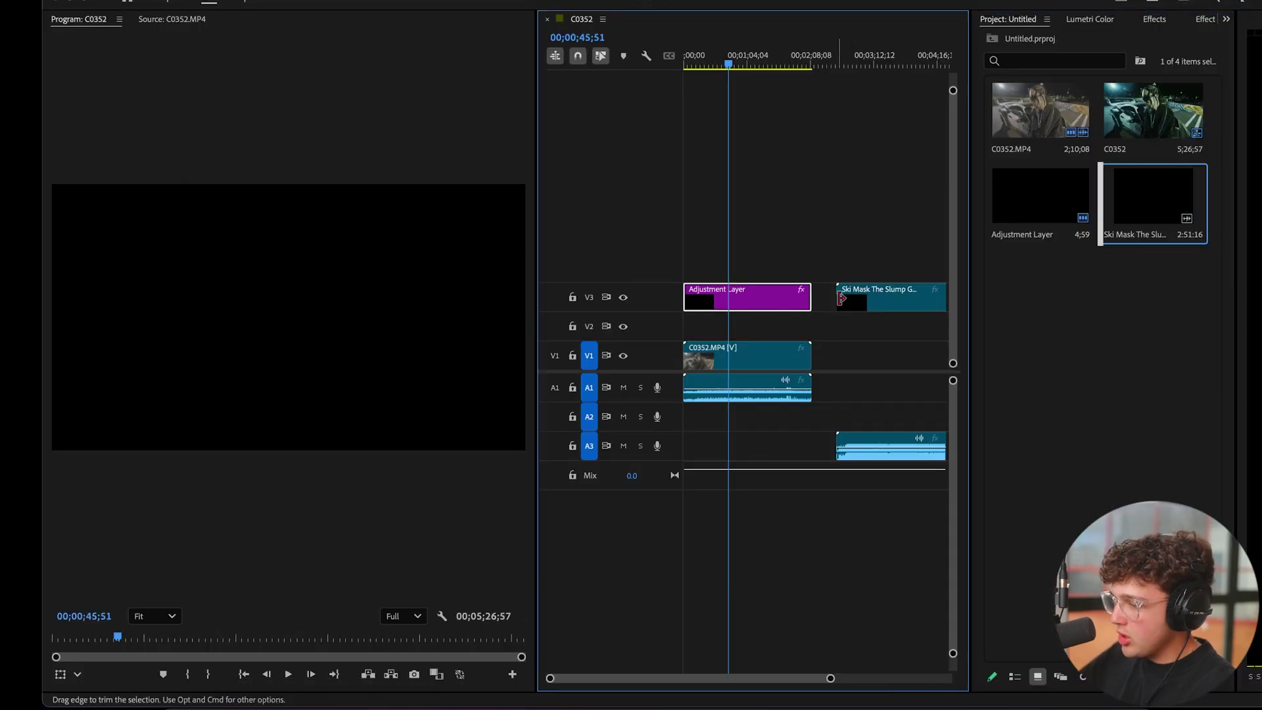
{"action": "left_click_drag", "start_coordinate": [856, 56], "coordinate": [874, 55]}
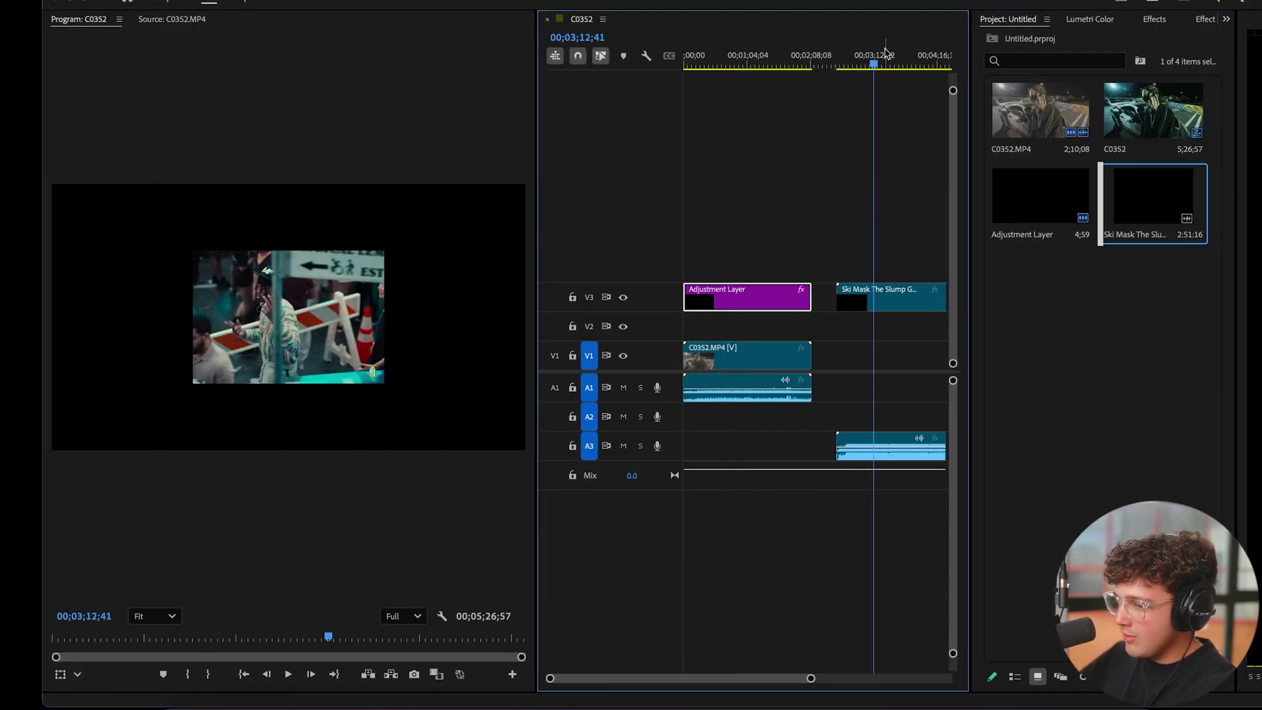
{"action": "left_click", "coordinate": [903, 289]}
{"action": "left_click", "coordinate": [1205, 18]}
{"action": "left_click_drag", "start_coordinate": [1082, 108], "coordinate": [1158, 108]}
{"action": "left_click", "coordinate": [901, 303]}
Step: Unlink the V3 clip and delete its separated A3 audio
{"action": "right_click", "coordinate": [901, 304]}
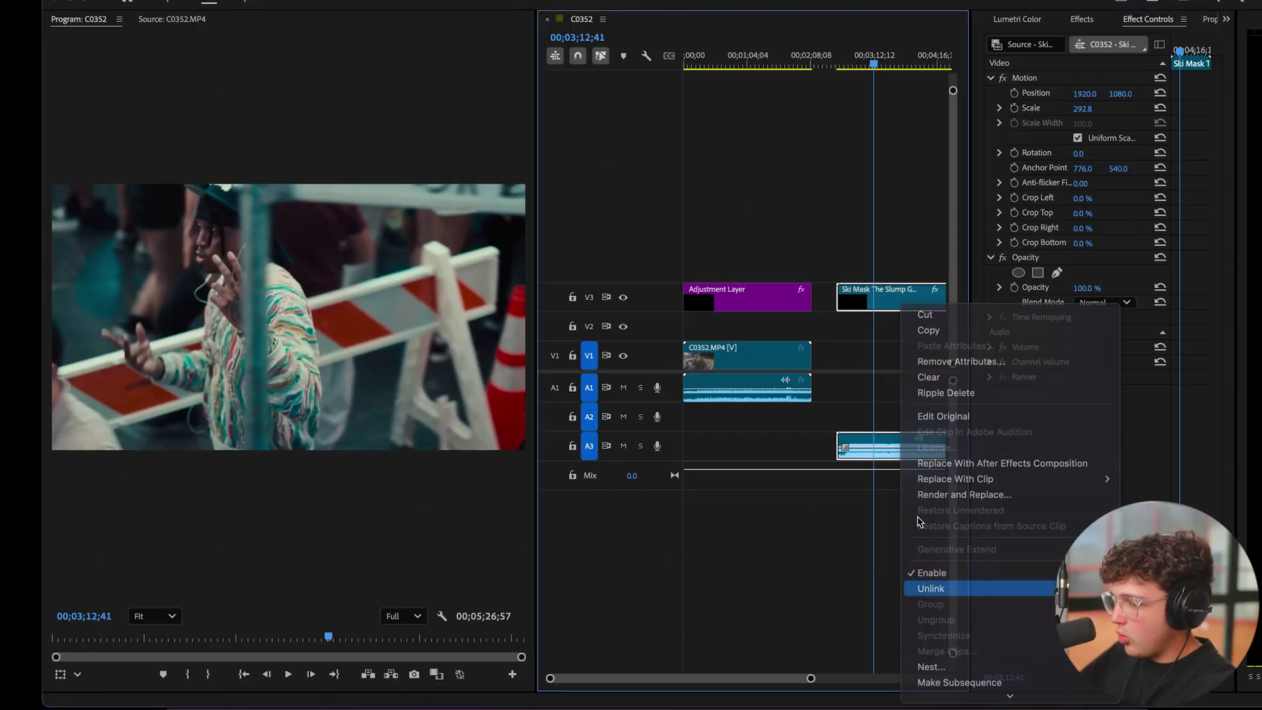
{"action": "left_click", "coordinate": [920, 586]}
{"action": "left_click", "coordinate": [890, 448]}
{"action": "key", "text": "Delete"}
{"action": "right_click", "coordinate": [872, 300]}
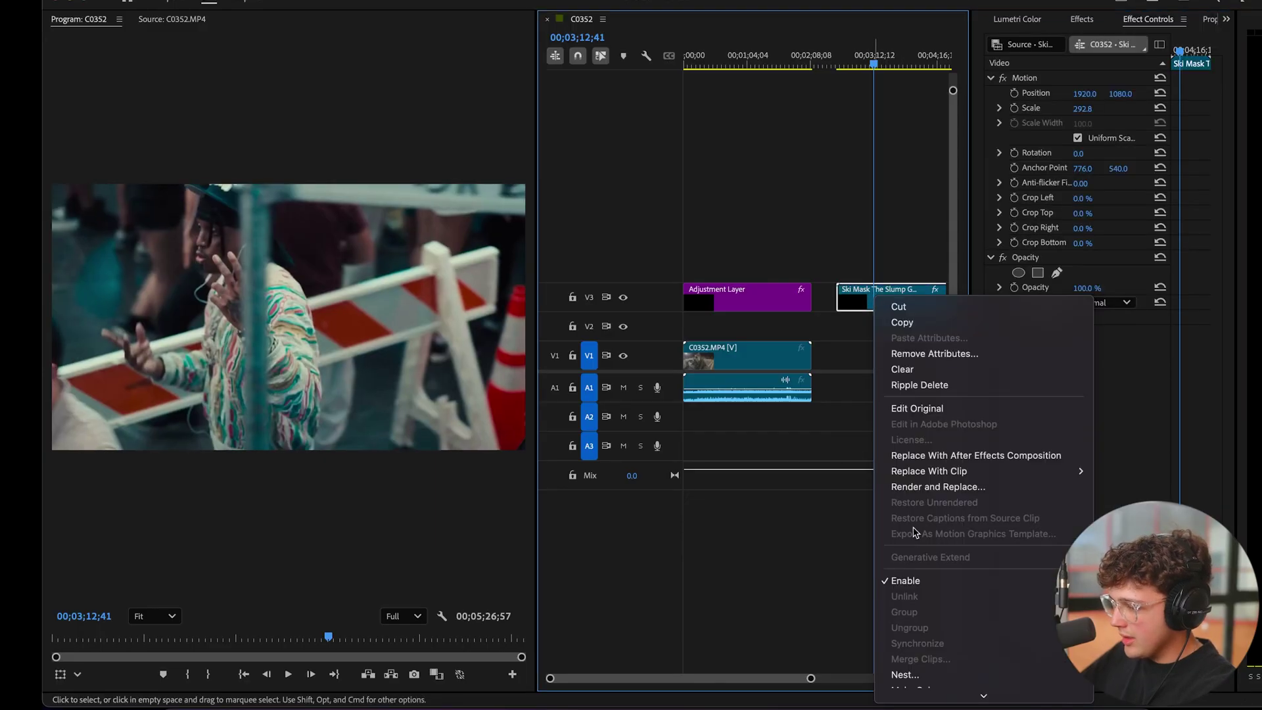
{"action": "left_click", "coordinate": [936, 640]}
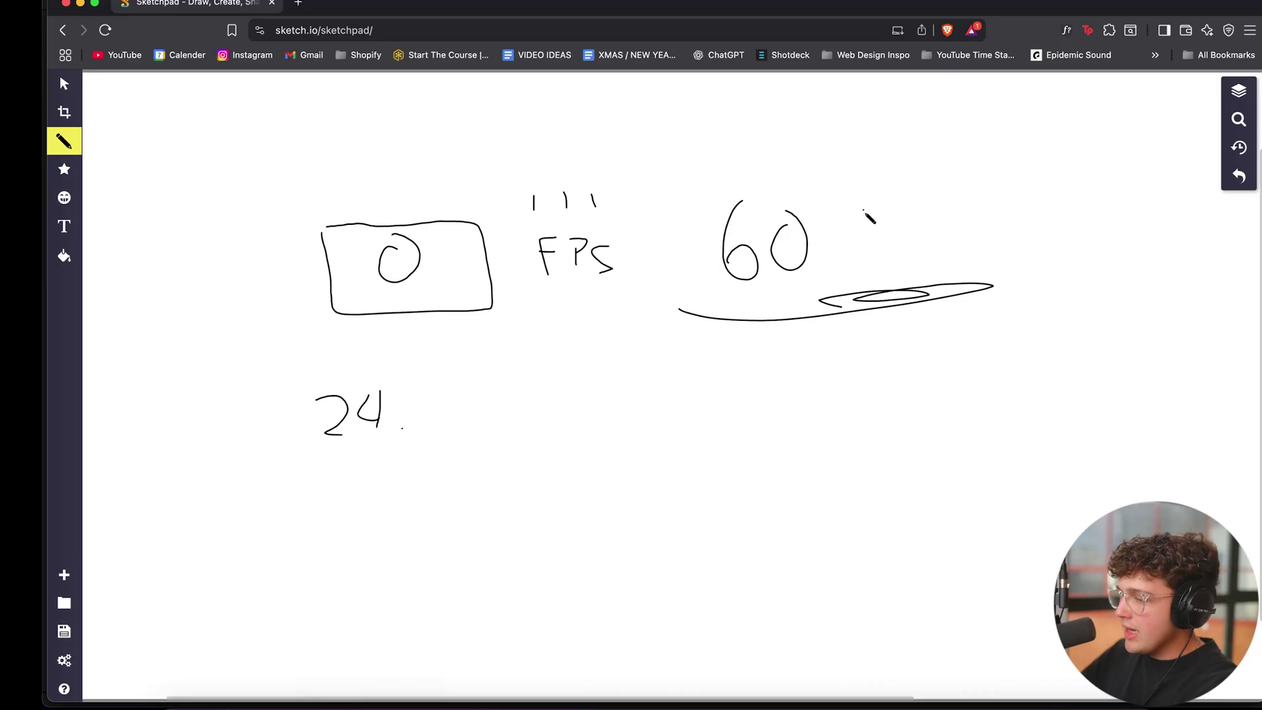
Step: Undo the stray scribble drawn over the 60
{"action": "key", "text": "super+z"}
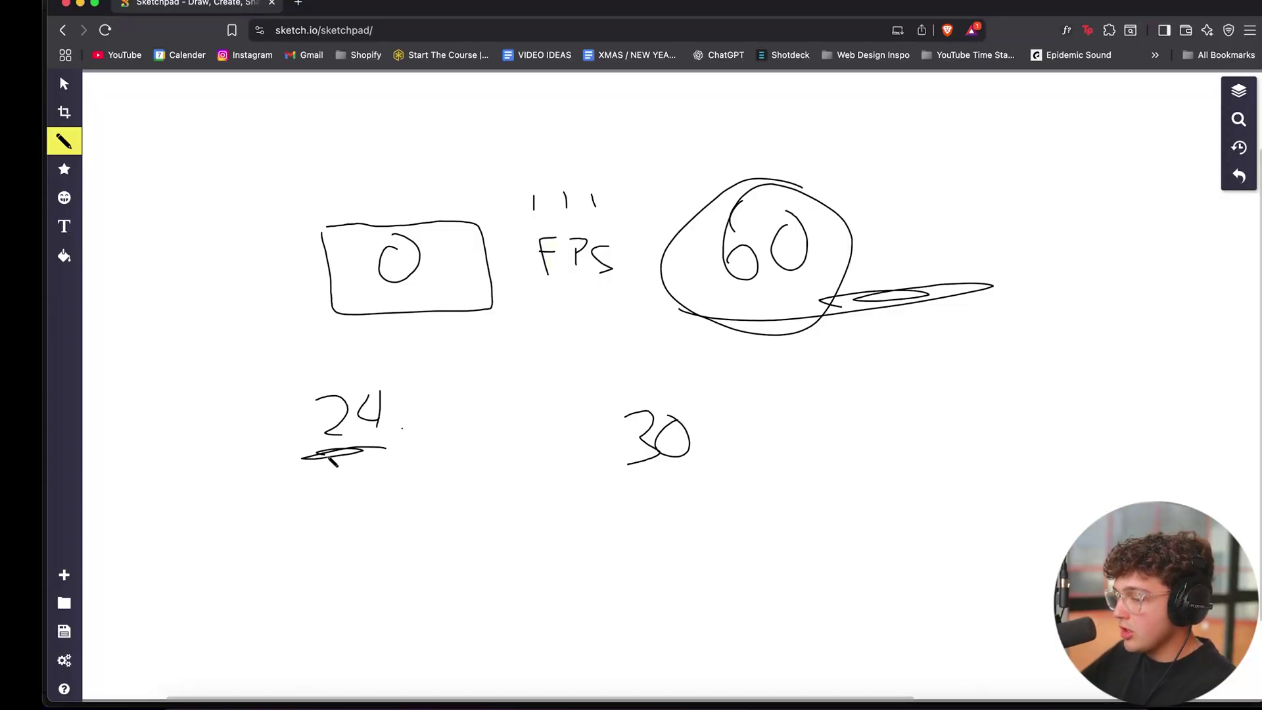
Step: Set the Premiere sequence timebase to 24 frames per second
{"action": "left_click", "coordinate": [310, 697]}
{"action": "left_click", "coordinate": [276, 3]}
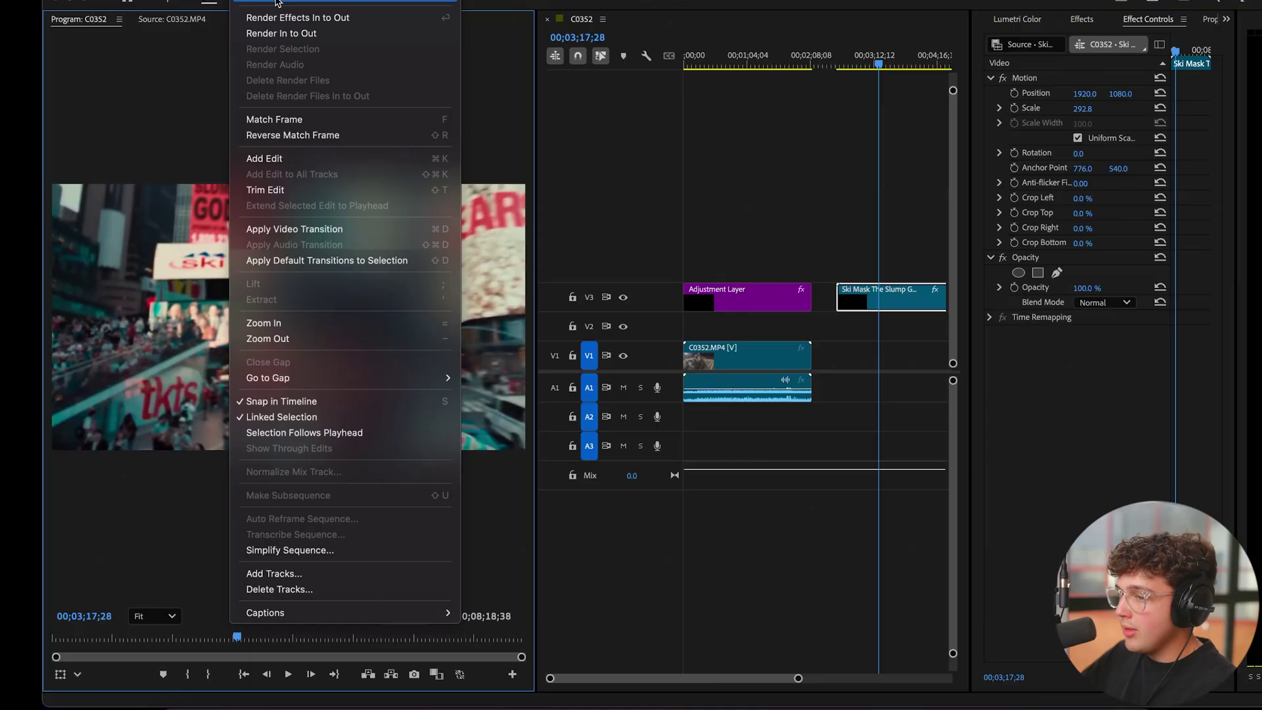
{"action": "left_click", "coordinate": [278, 2]}
{"action": "left_click", "coordinate": [564, 155]}
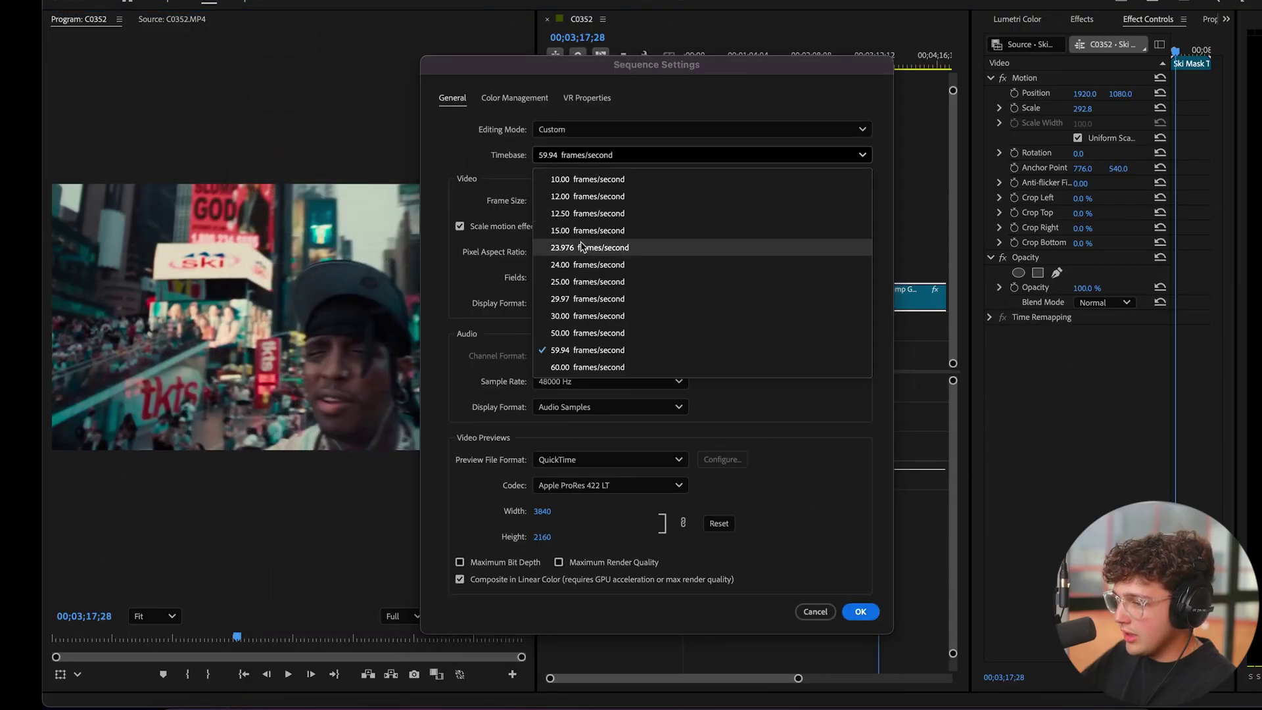
{"action": "left_click", "coordinate": [578, 248]}
{"action": "left_click", "coordinate": [572, 162]}
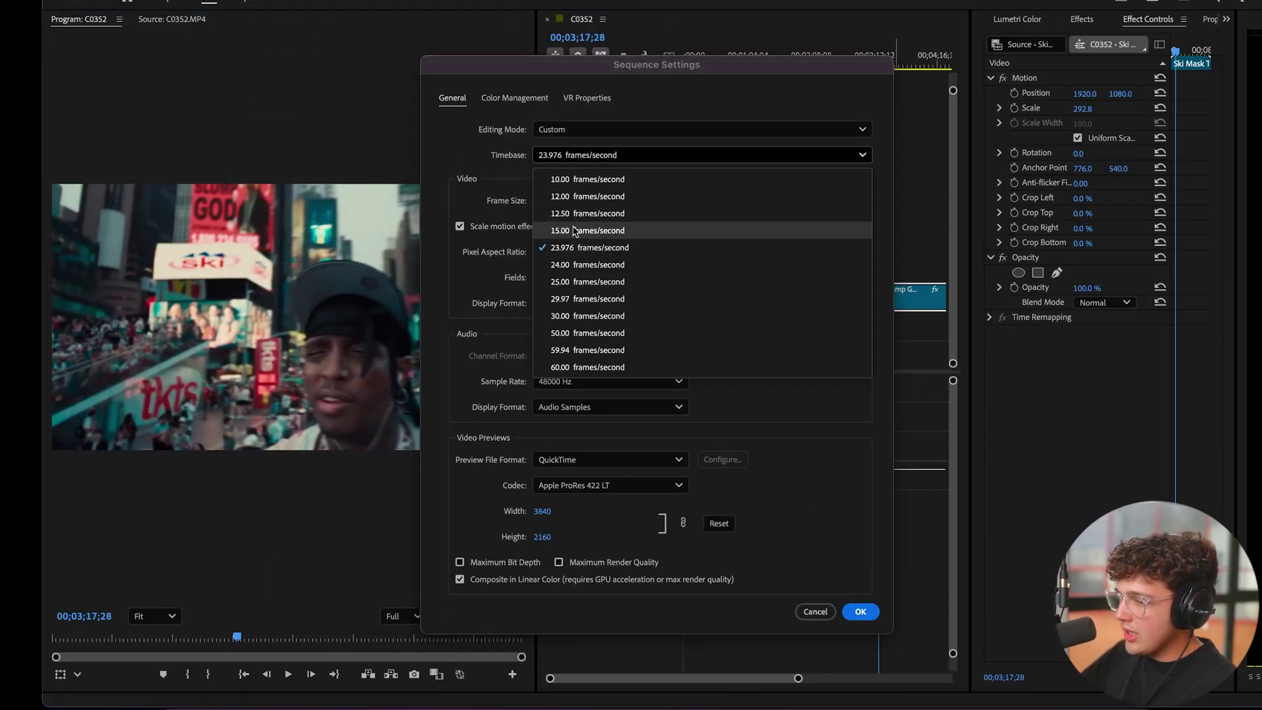
{"action": "left_click", "coordinate": [570, 264]}
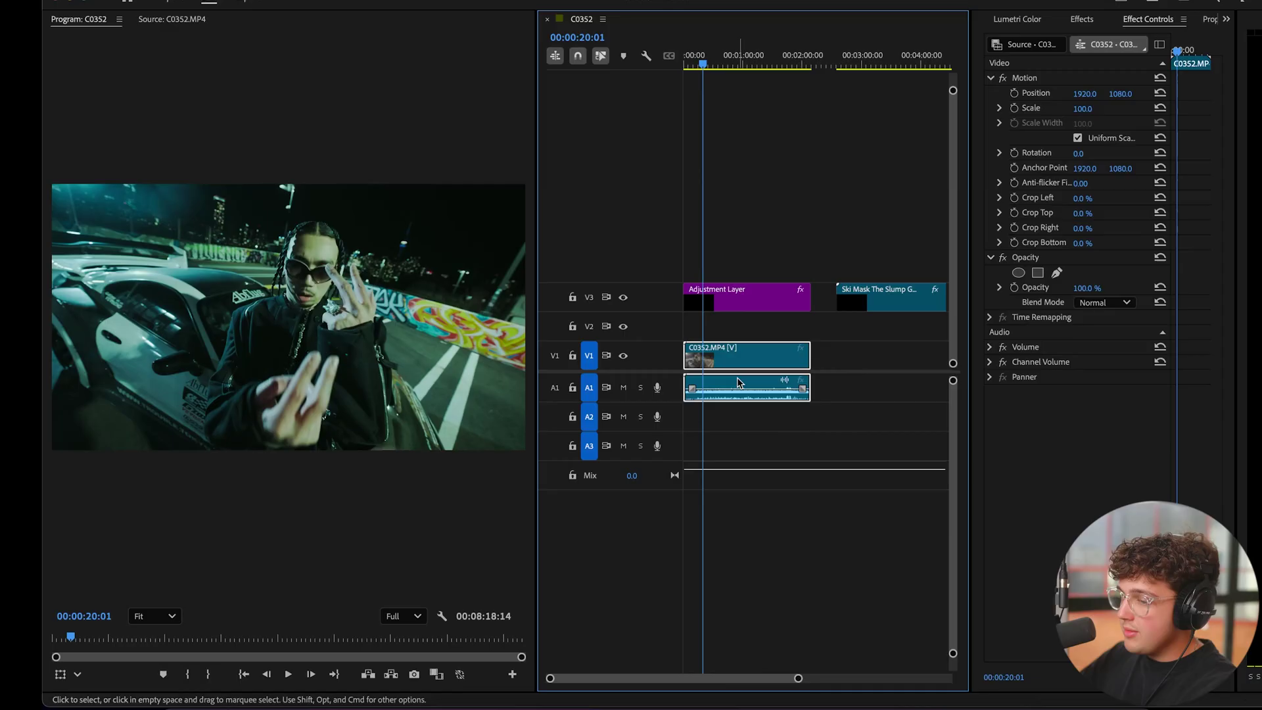
Step: Slow the C0352 clip to 50% speed and preview it in the enlarged program monitor
{"action": "right_click", "coordinate": [744, 368]}
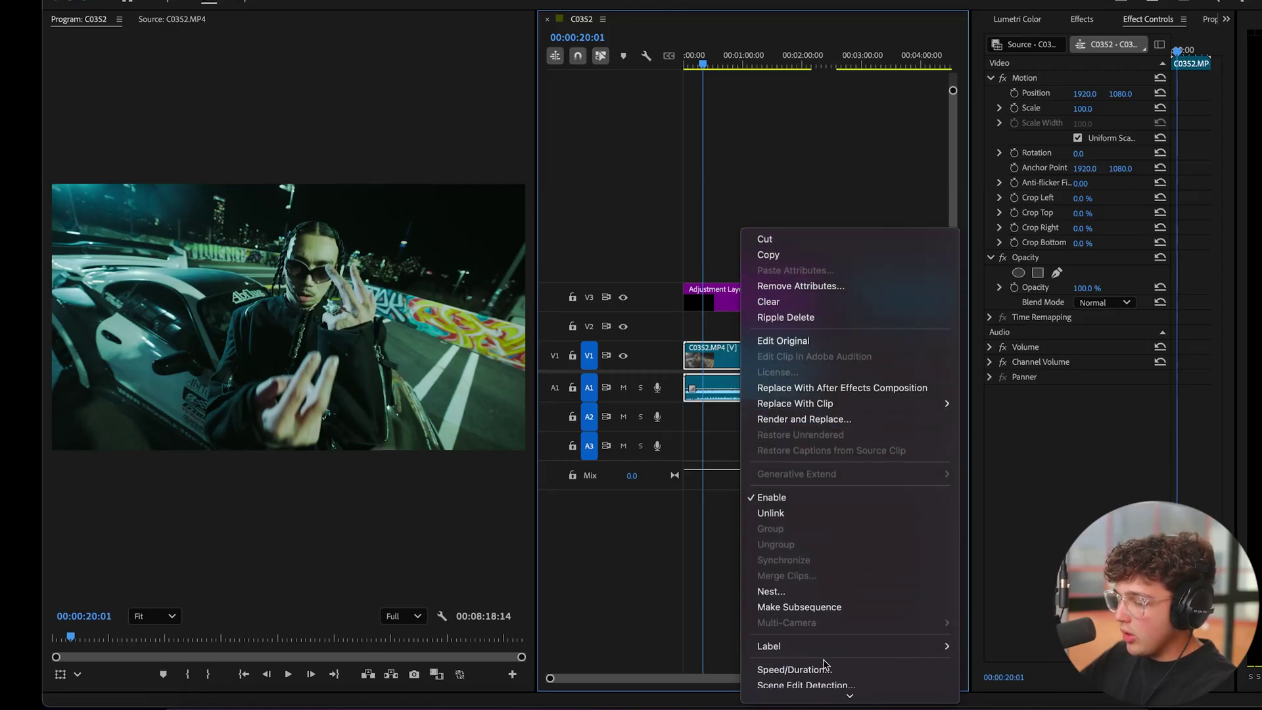
{"action": "left_click", "coordinate": [828, 664]}
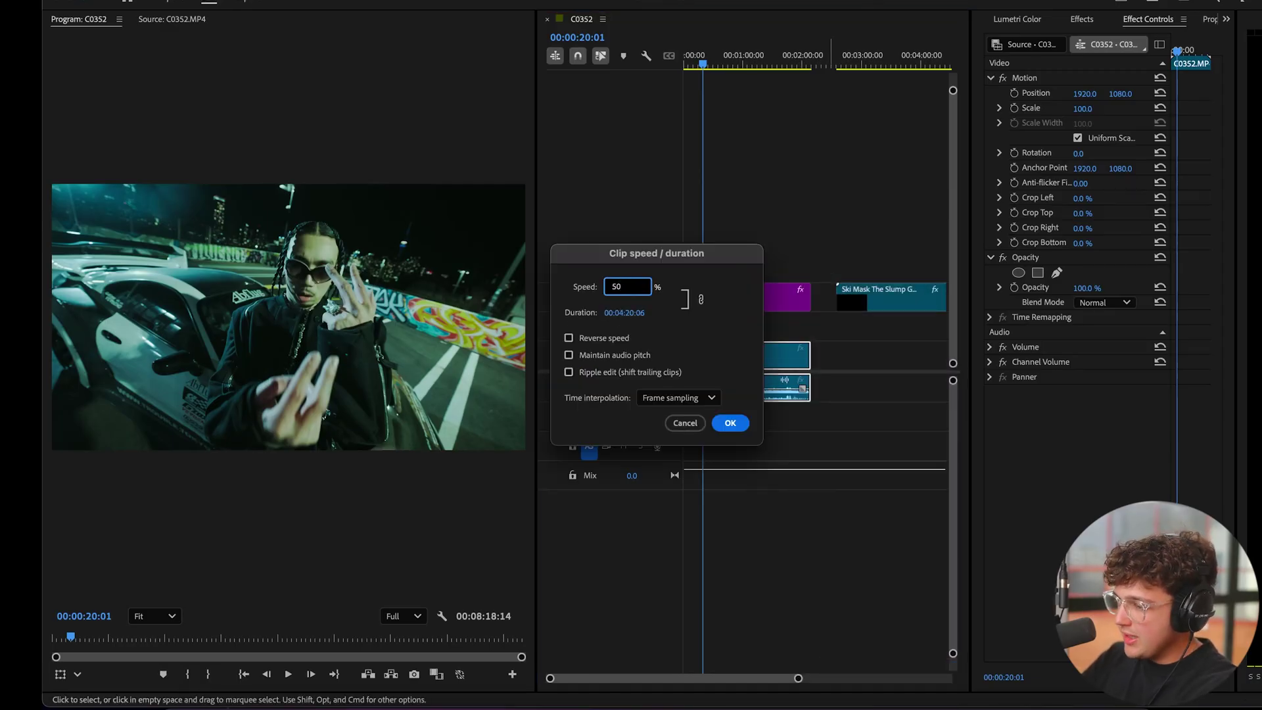
{"action": "key", "text": "Return"}
{"action": "key", "text": "grave"}
{"action": "key", "text": "space"}
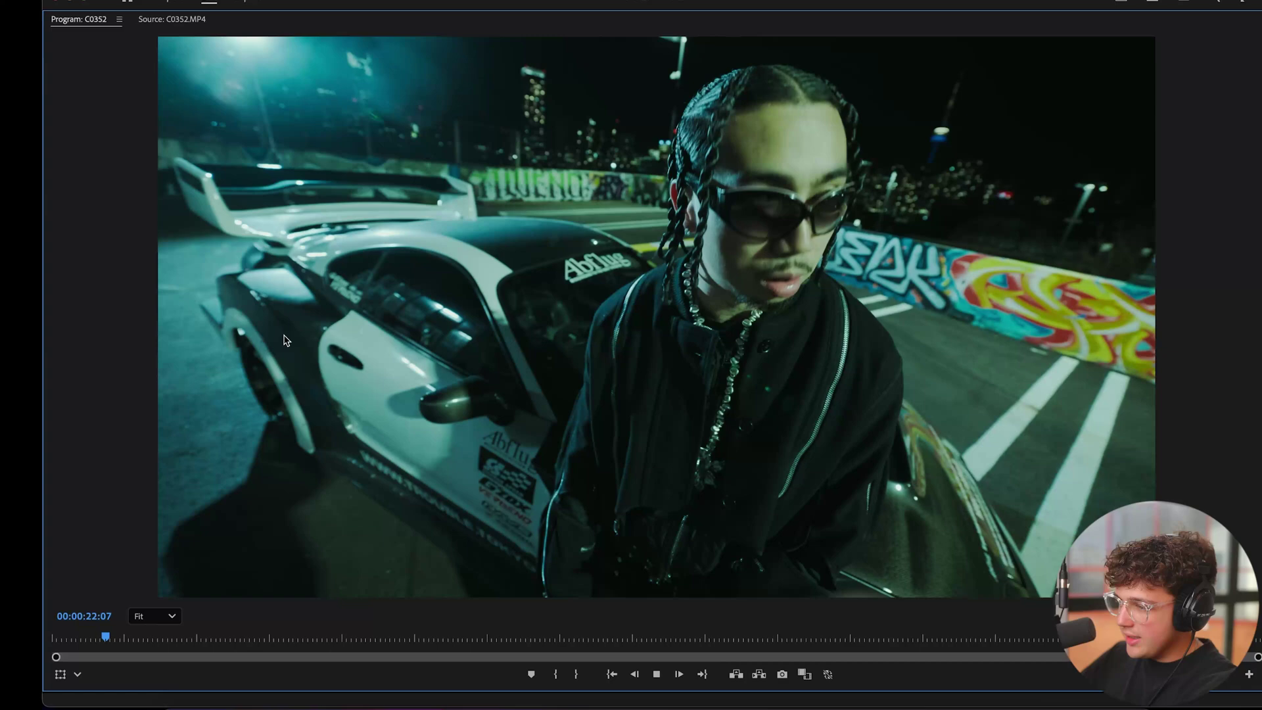
{"action": "key", "text": "space"}
{"action": "key", "text": "grave"}
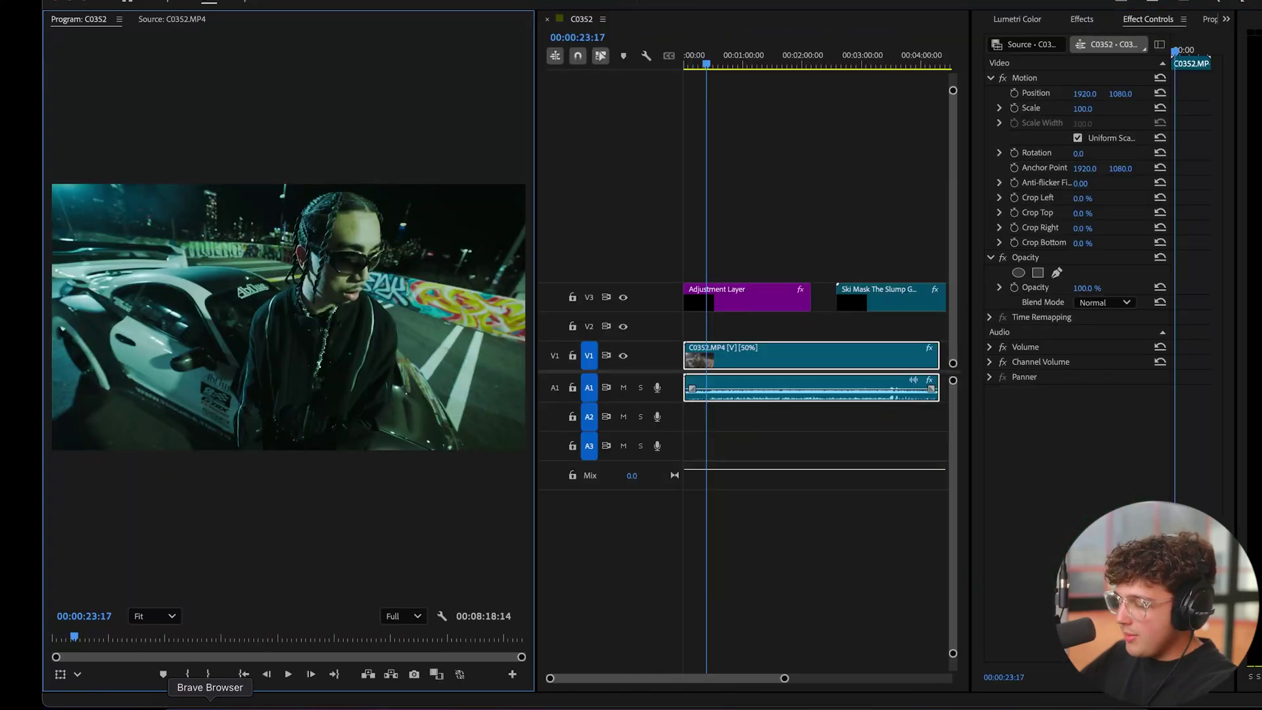
{"action": "left_click", "coordinate": [210, 704]}
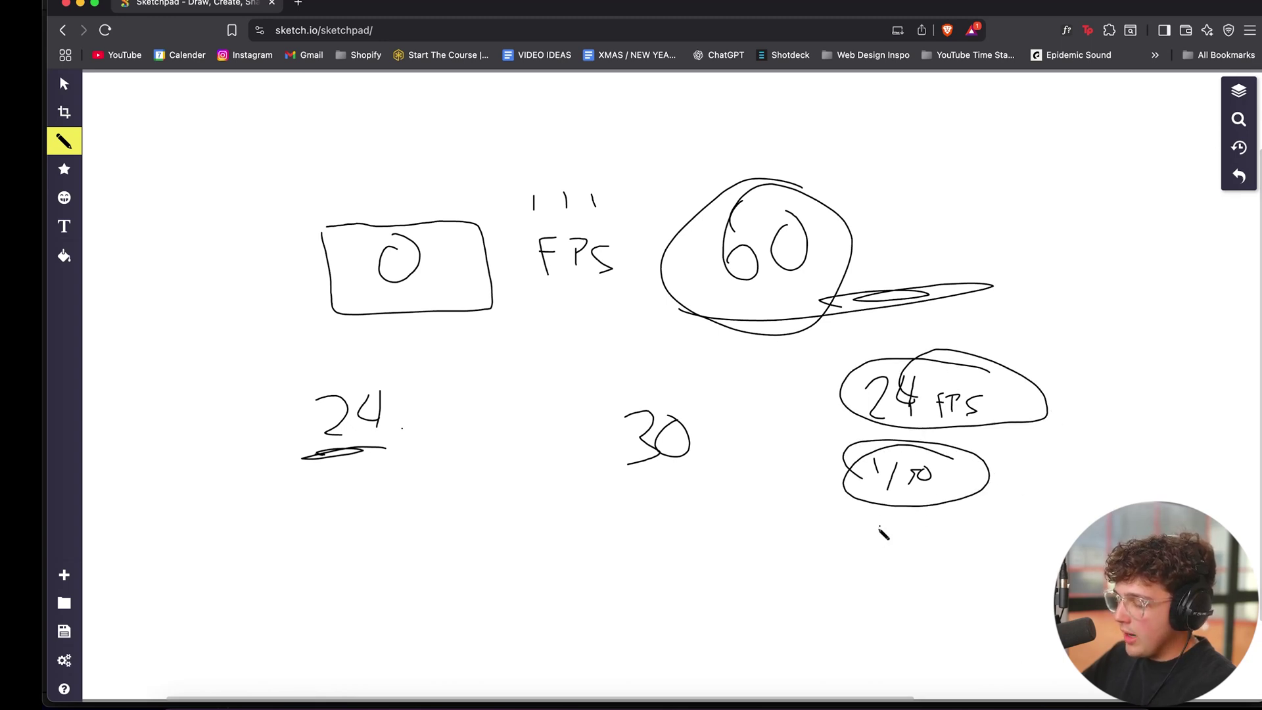
Step: Write 1/120 under the circled 60 beside the 24 FPS and 120 FPS notes
{"action": "scroll", "coordinate": [854, 460], "scroll_direction": "down", "scroll_amount": 2}
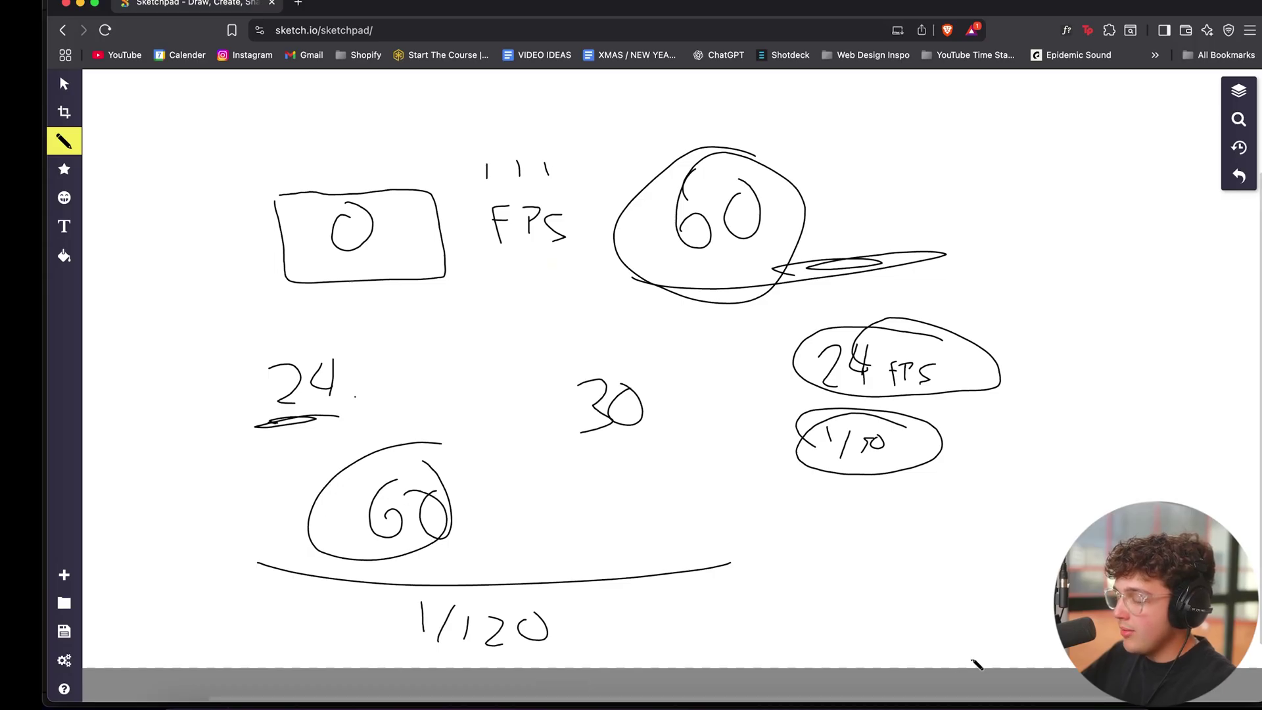
{"action": "scroll", "coordinate": [855, 394], "scroll_direction": "up", "scroll_amount": 5}
{"action": "left_click_drag", "start_coordinate": [779, 190], "coordinate": [782, 214]}
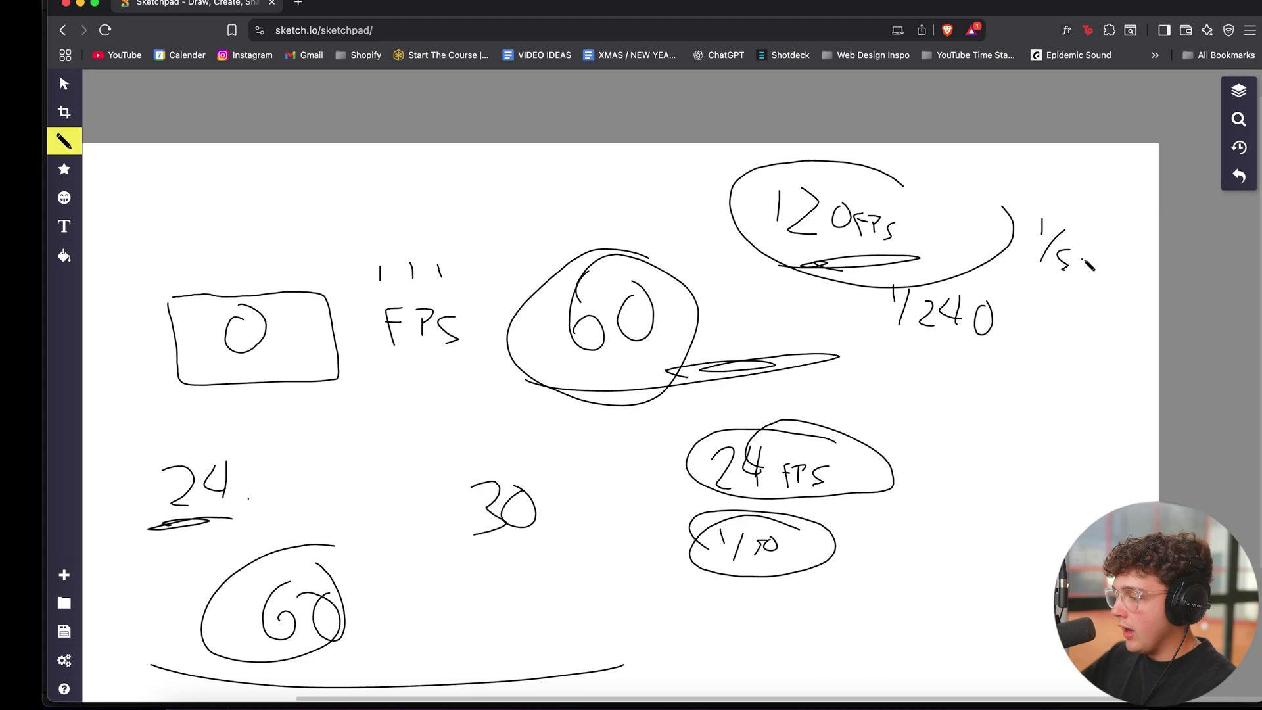
{"action": "scroll", "coordinate": [928, 302], "scroll_direction": "down", "scroll_amount": 2}
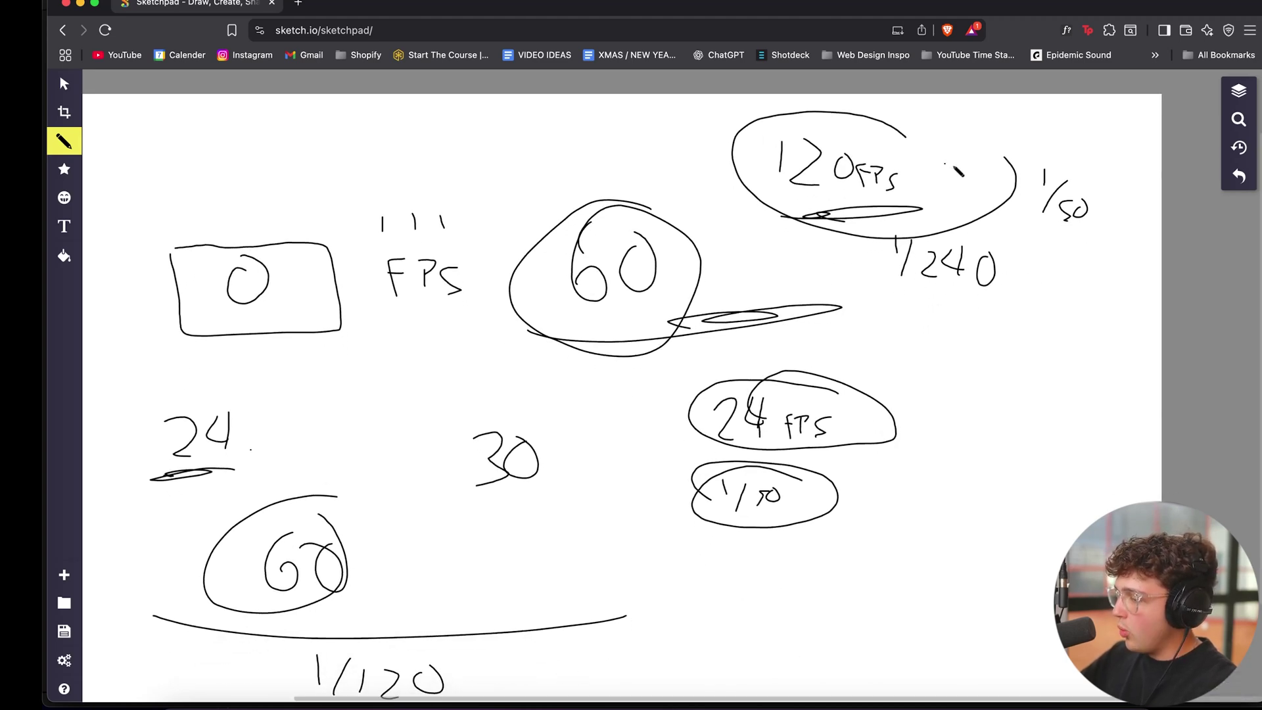
{"action": "left_click_drag", "start_coordinate": [585, 511], "coordinate": [617, 420]}
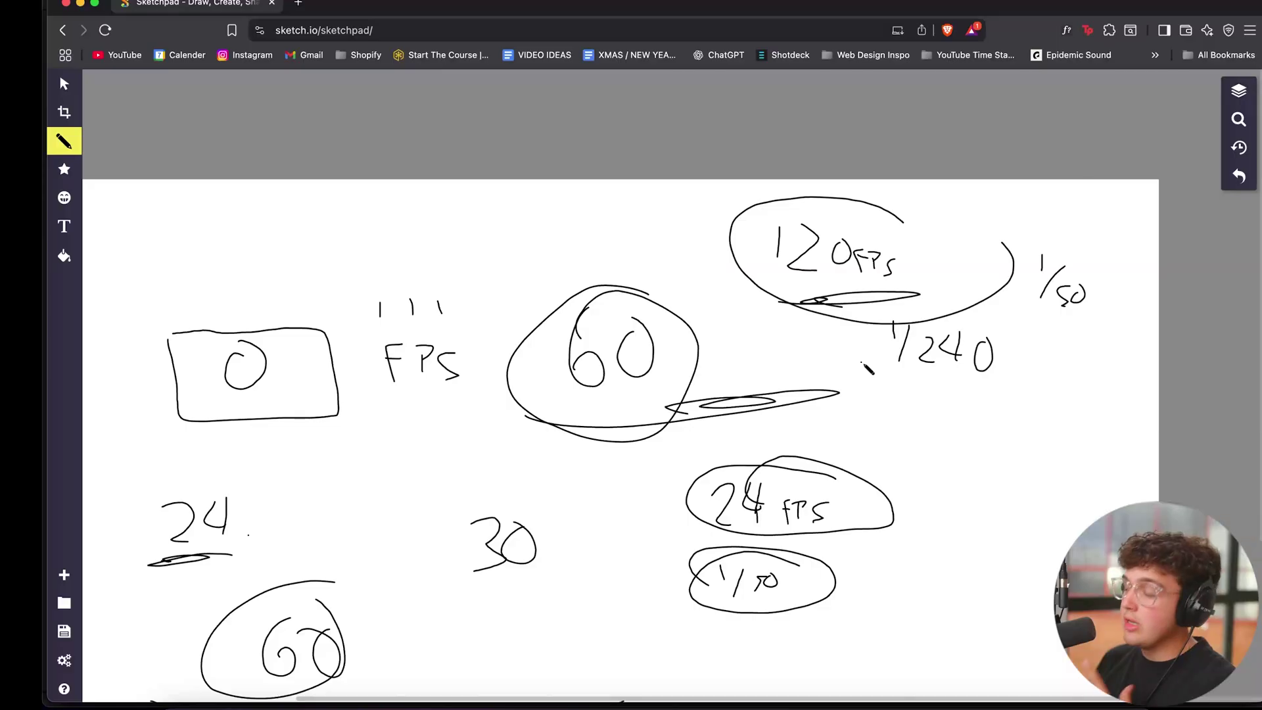
Step: Undo the C0352 clip's 50% speed change in Premiere Pro
{"action": "left_click", "coordinate": [309, 697]}
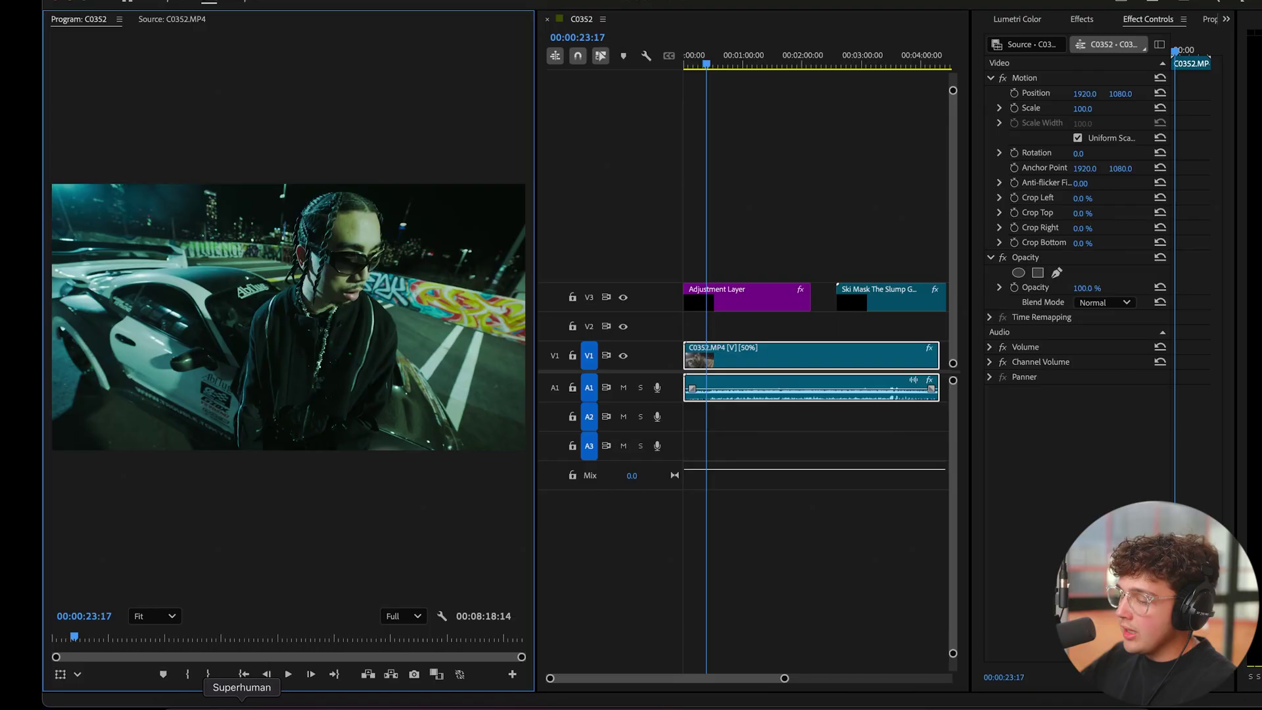
{"action": "left_click", "coordinate": [211, 700]}
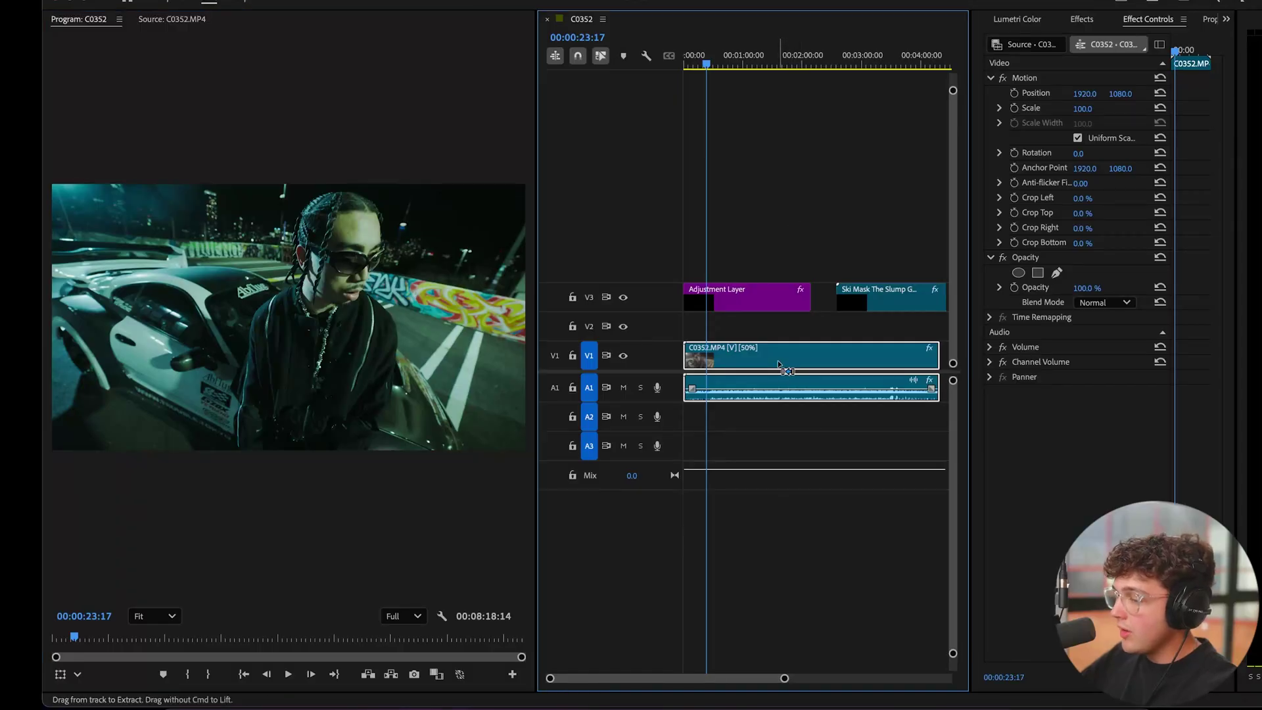
{"action": "key", "text": "super+z"}
Step: Reapply 50% speed to the C0352 clip and browse its context-menu options
{"action": "right_click", "coordinate": [756, 362]}
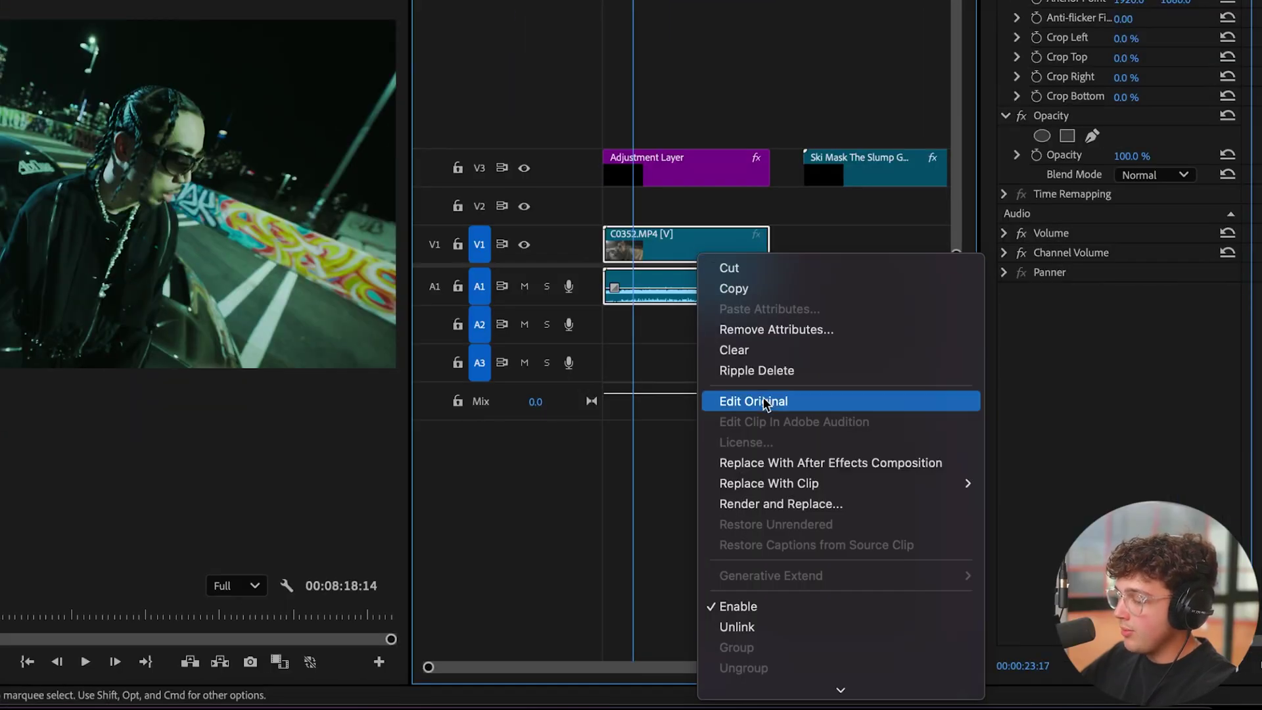
{"action": "scroll", "coordinate": [766, 404], "scroll_direction": "down", "scroll_amount": 5}
{"action": "left_click", "coordinate": [761, 524]}
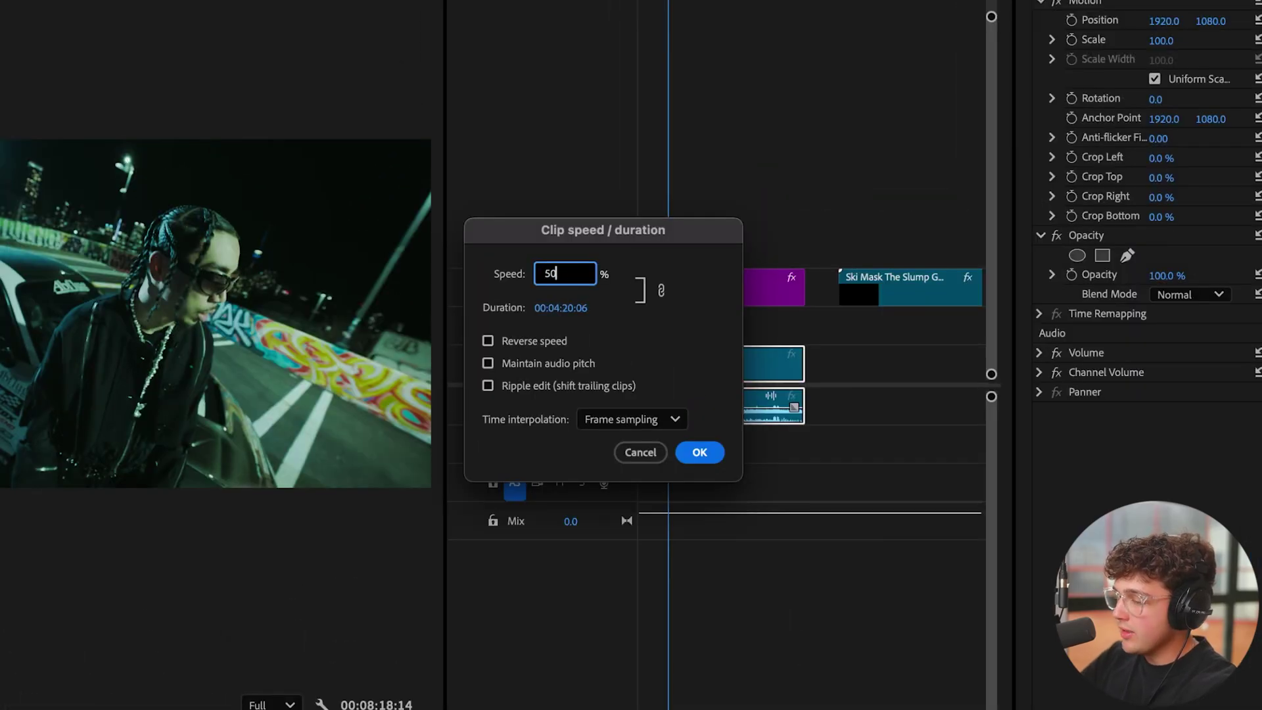
{"action": "key", "text": "Return"}
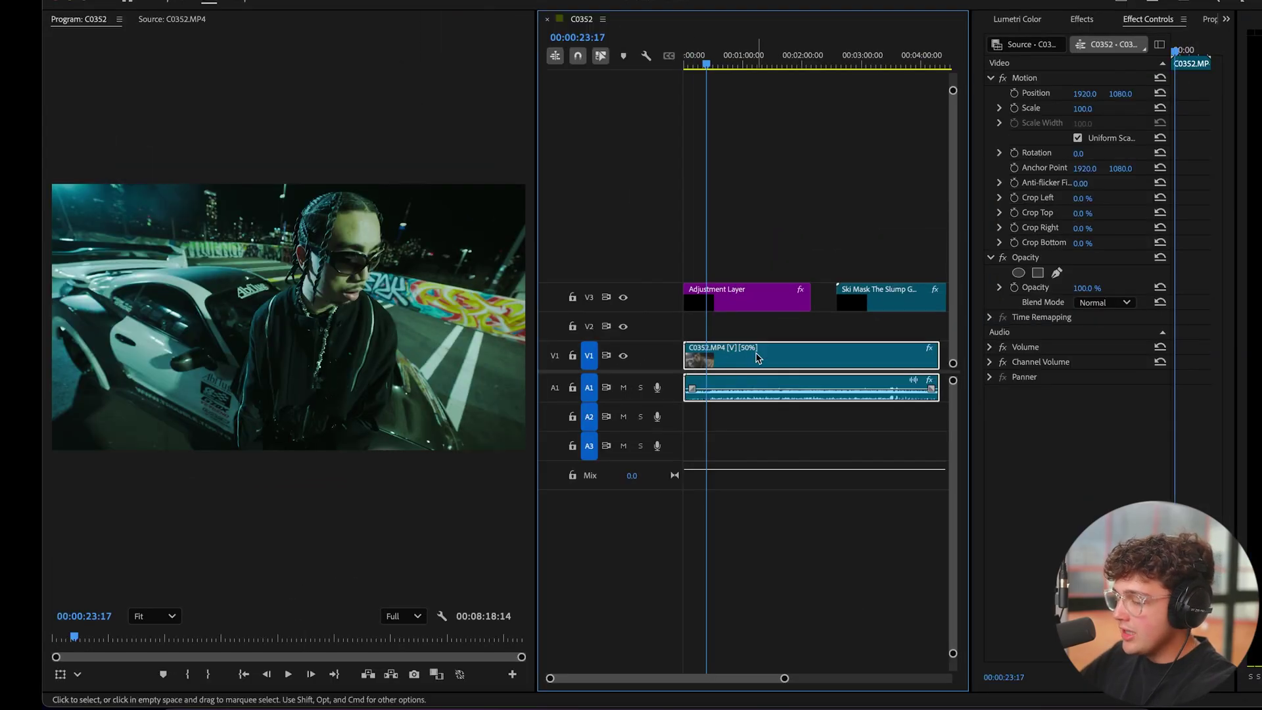
{"action": "right_click", "coordinate": [757, 358]}
{"action": "scroll", "coordinate": [808, 493], "scroll_direction": "down", "scroll_amount": 6}
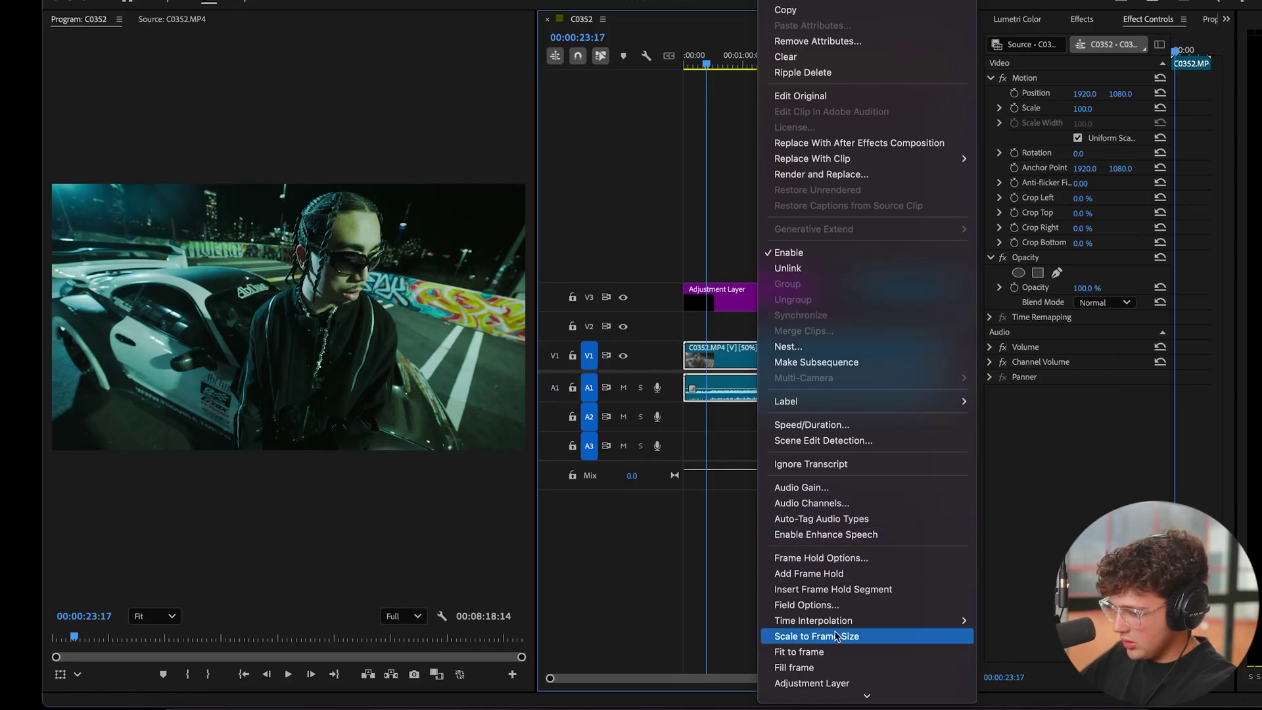
{"action": "scroll", "coordinate": [838, 657], "scroll_direction": "down", "scroll_amount": 4}
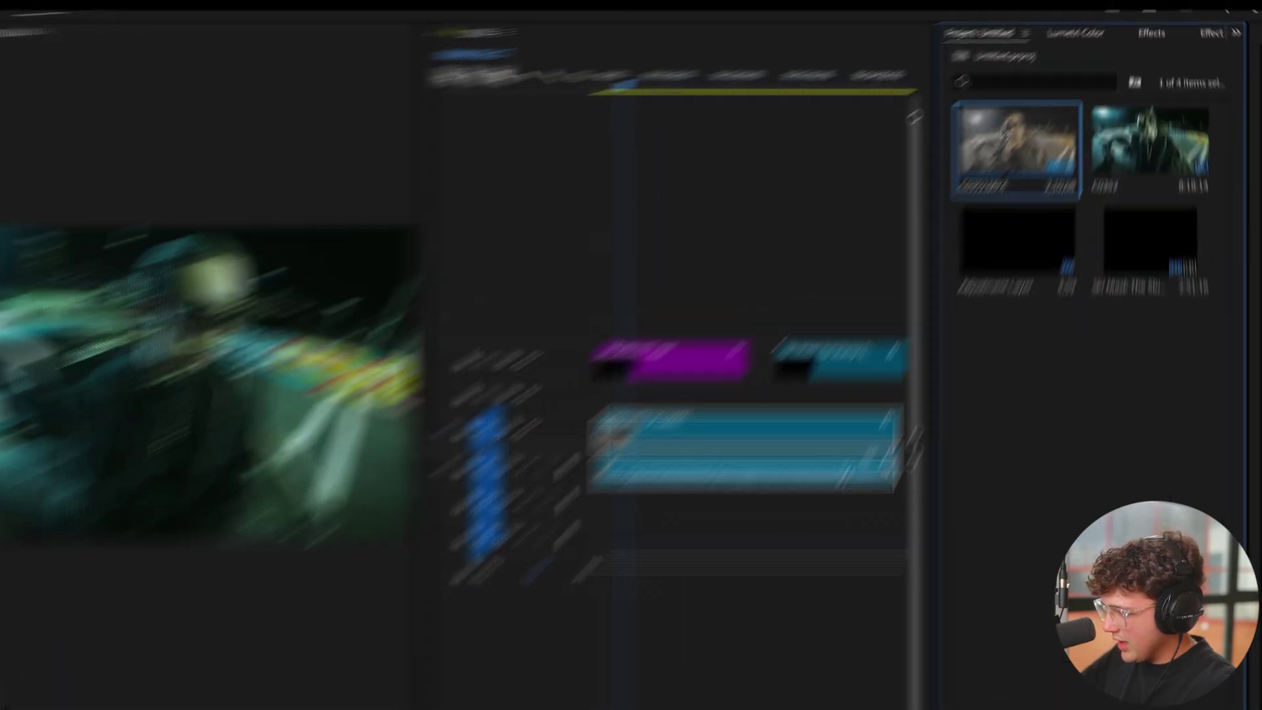
Step: Open C0352.MP4's Media File Properties and highlight its 59.94 fps frame rate
{"action": "right_click", "coordinate": [1025, 108]}
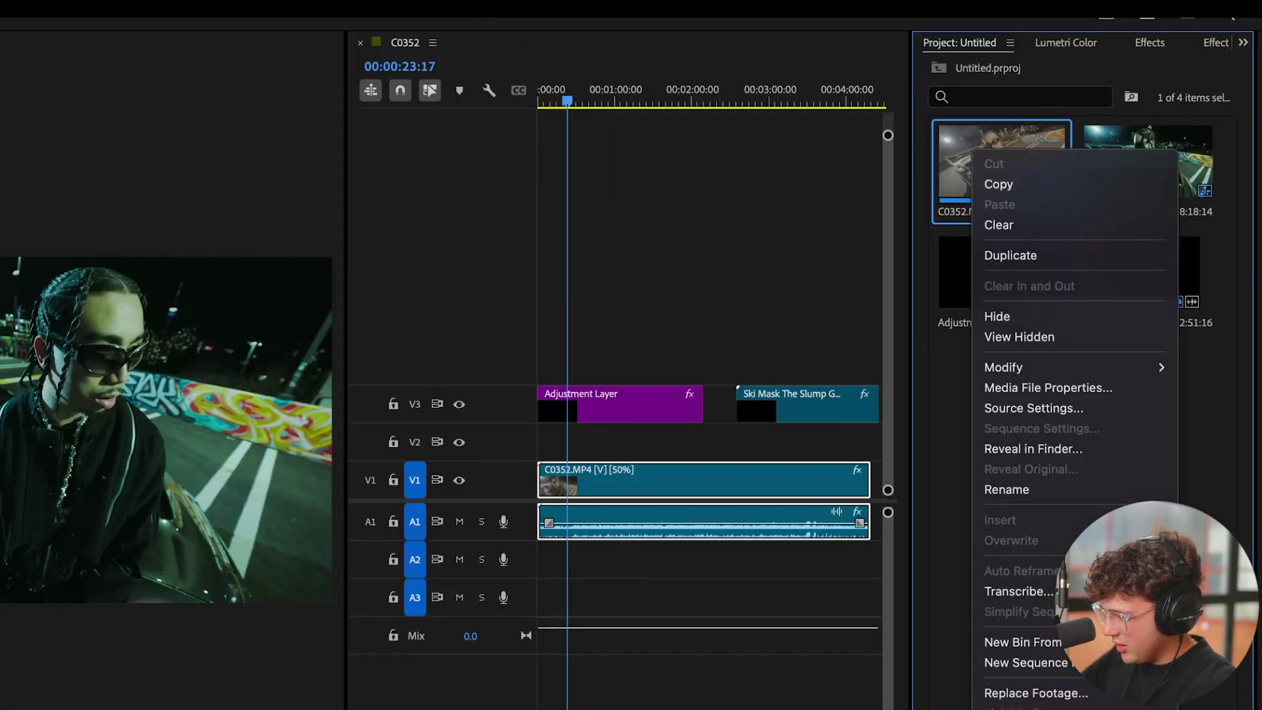
{"action": "scroll", "coordinate": [1072, 394], "scroll_direction": "down", "scroll_amount": 10}
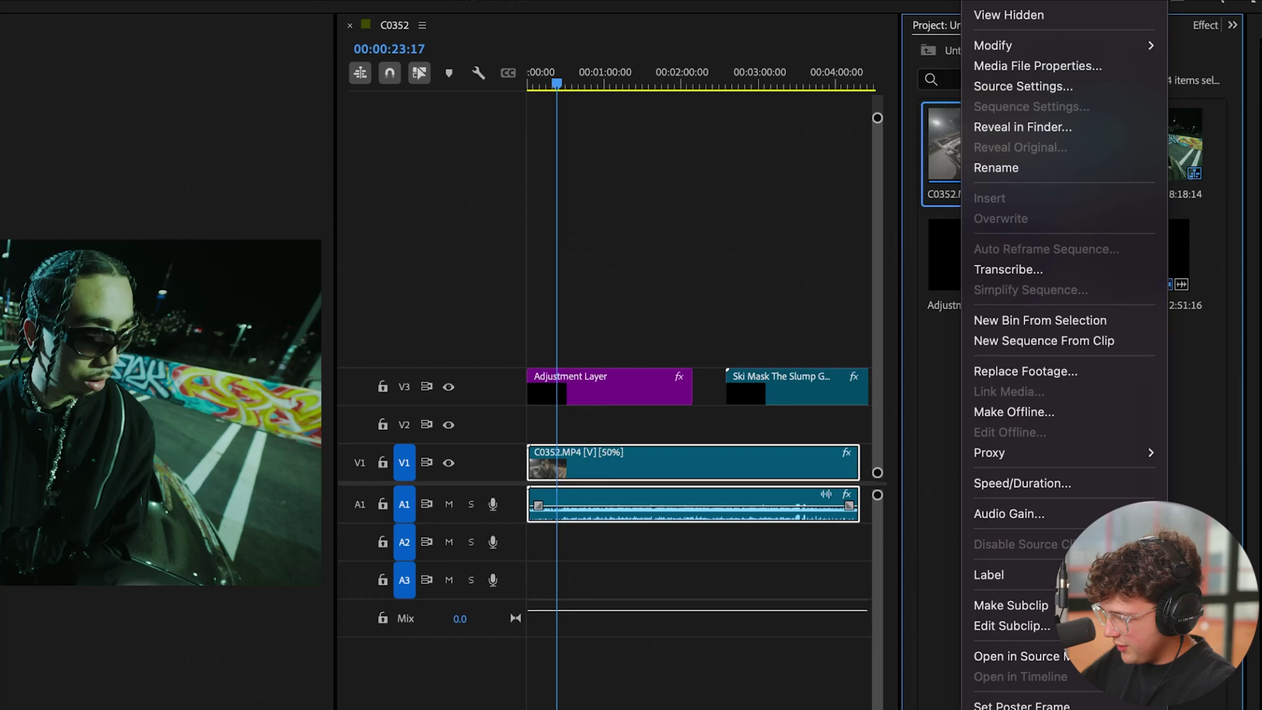
{"action": "left_click", "coordinate": [1037, 66]}
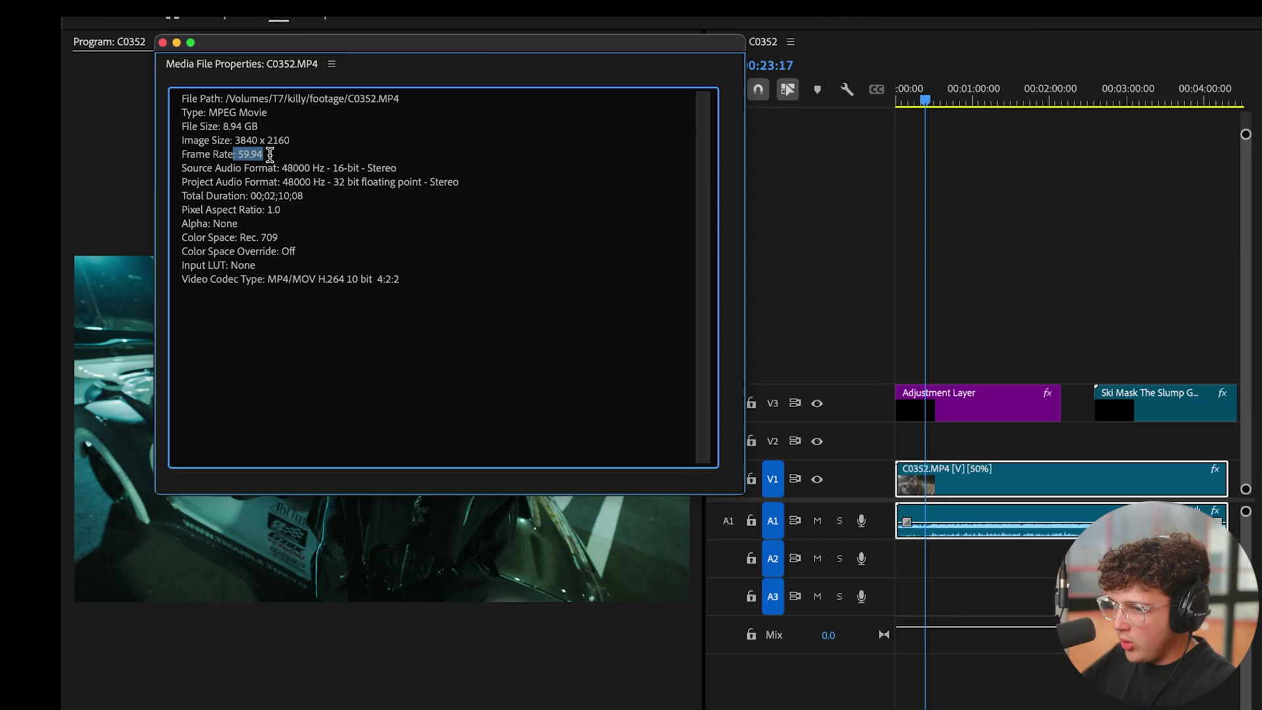
{"action": "left_click_drag", "start_coordinate": [271, 153], "coordinate": [235, 161]}
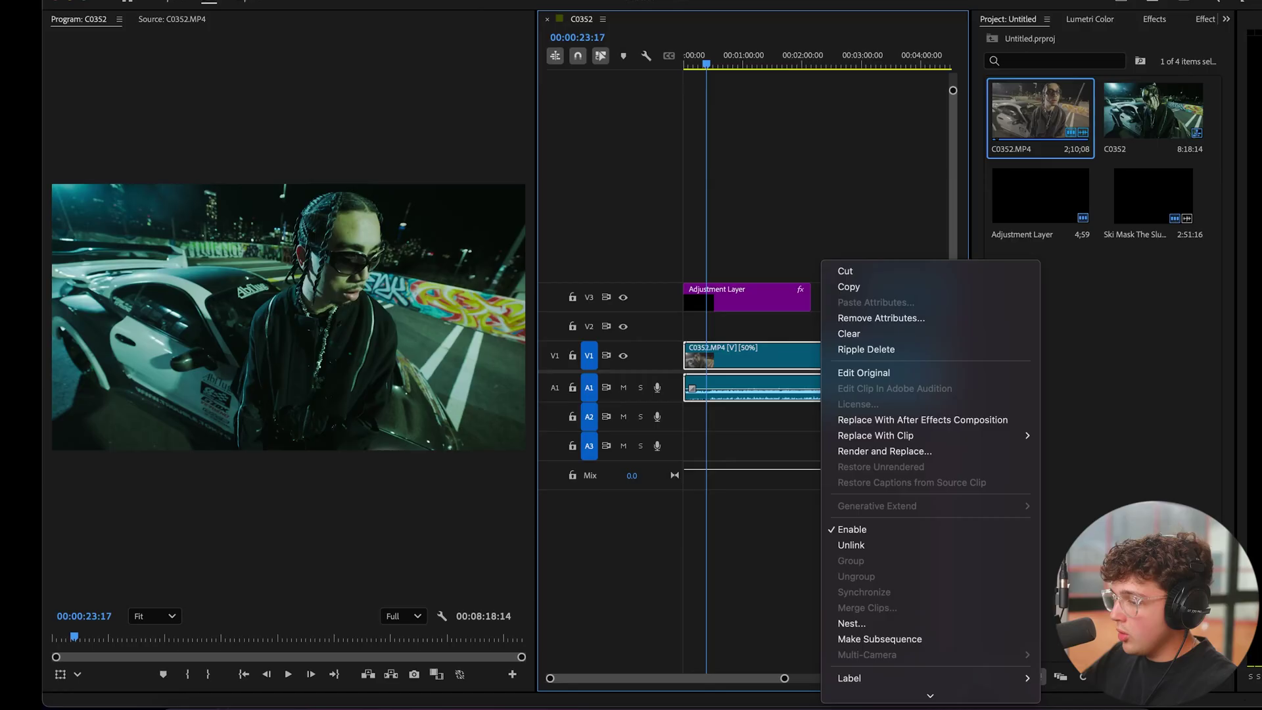
Step: Unlink the C0352.MP4 video from its audio and preview playback full screen
{"action": "left_click", "coordinate": [741, 324]}
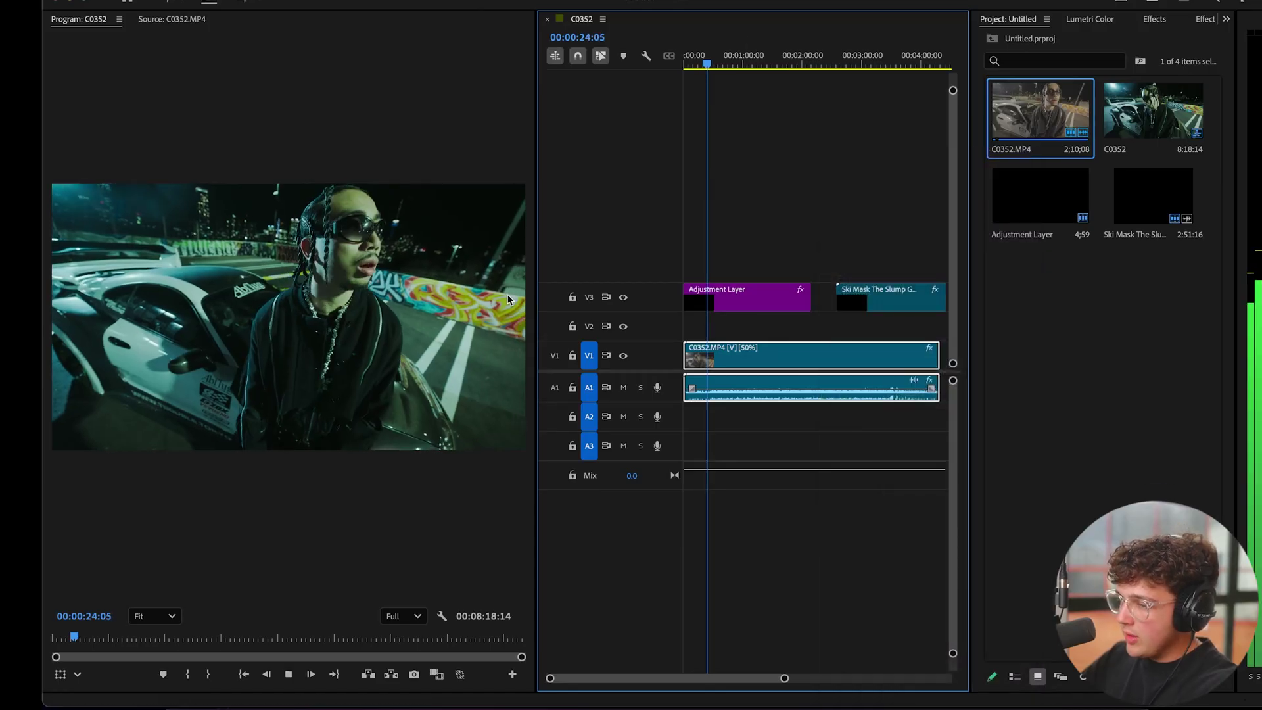
{"action": "key", "text": "space"}
{"action": "right_click", "coordinate": [809, 359]}
{"action": "scroll", "coordinate": [875, 551], "scroll_direction": "down", "scroll_amount": 3}
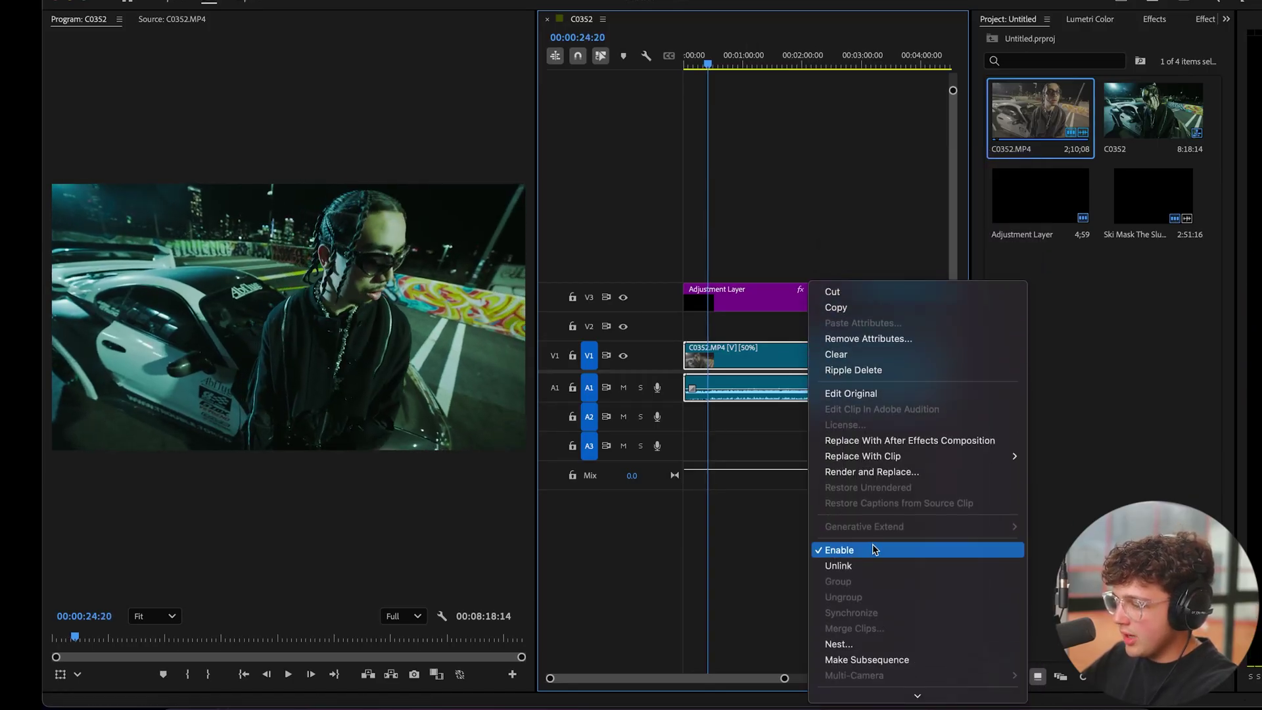
{"action": "left_click", "coordinate": [848, 565]}
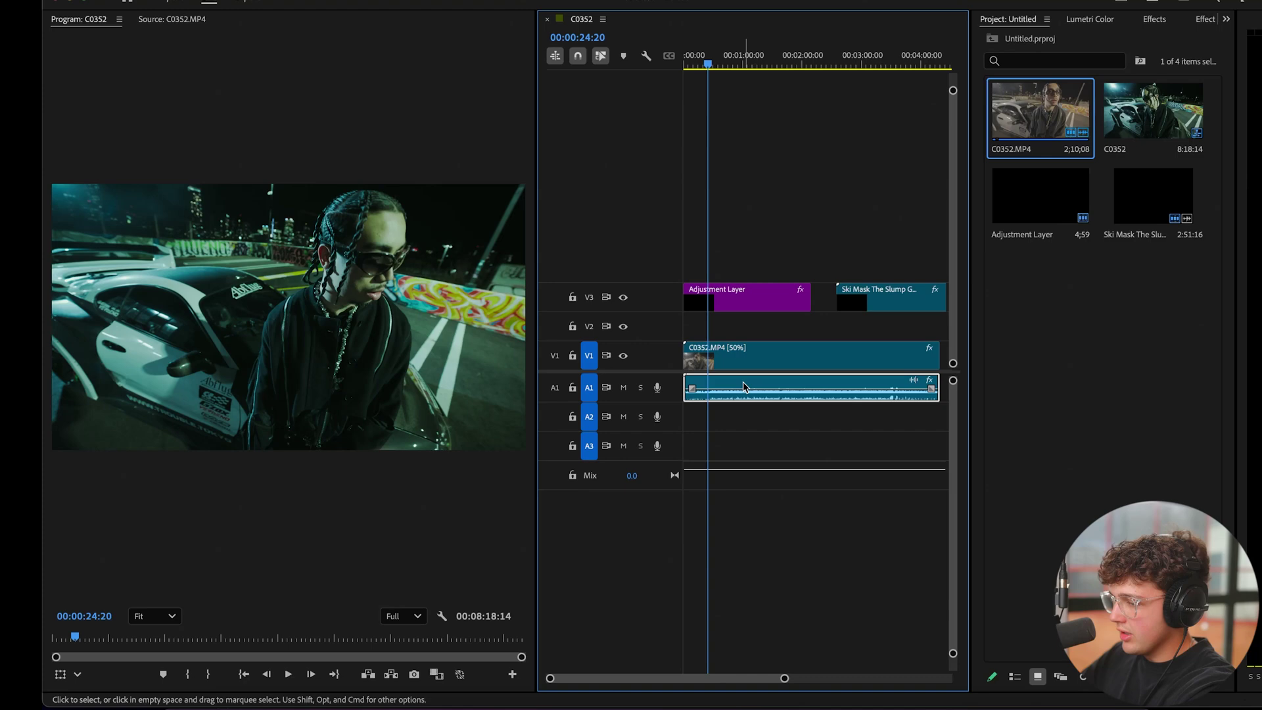
{"action": "key", "text": "space"}
{"action": "key", "text": "grave"}
{"action": "key", "text": "grave"}
{"action": "key", "text": "grave"}
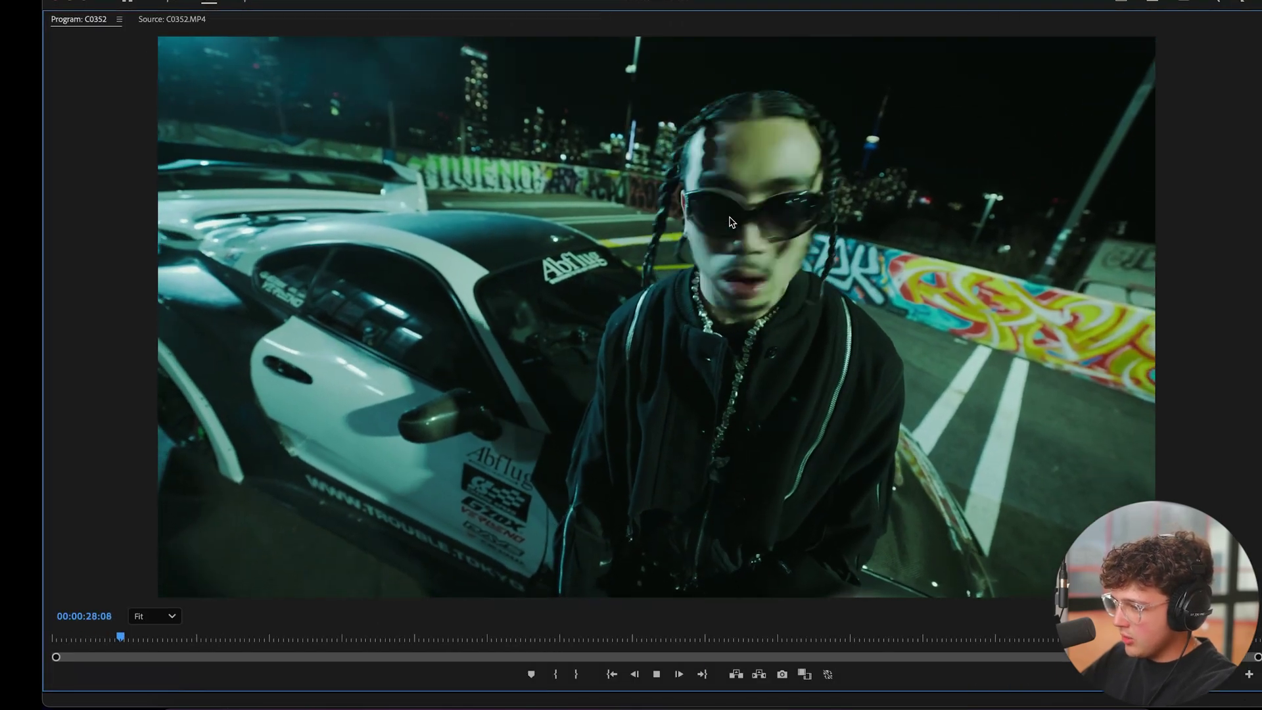
{"action": "key", "text": "space"}
{"action": "key", "text": "grave"}
Step: Slow C0352.MP4 to 10% speed and play it back full screen
{"action": "left_click", "coordinate": [774, 347]}
{"action": "right_click", "coordinate": [743, 357]}
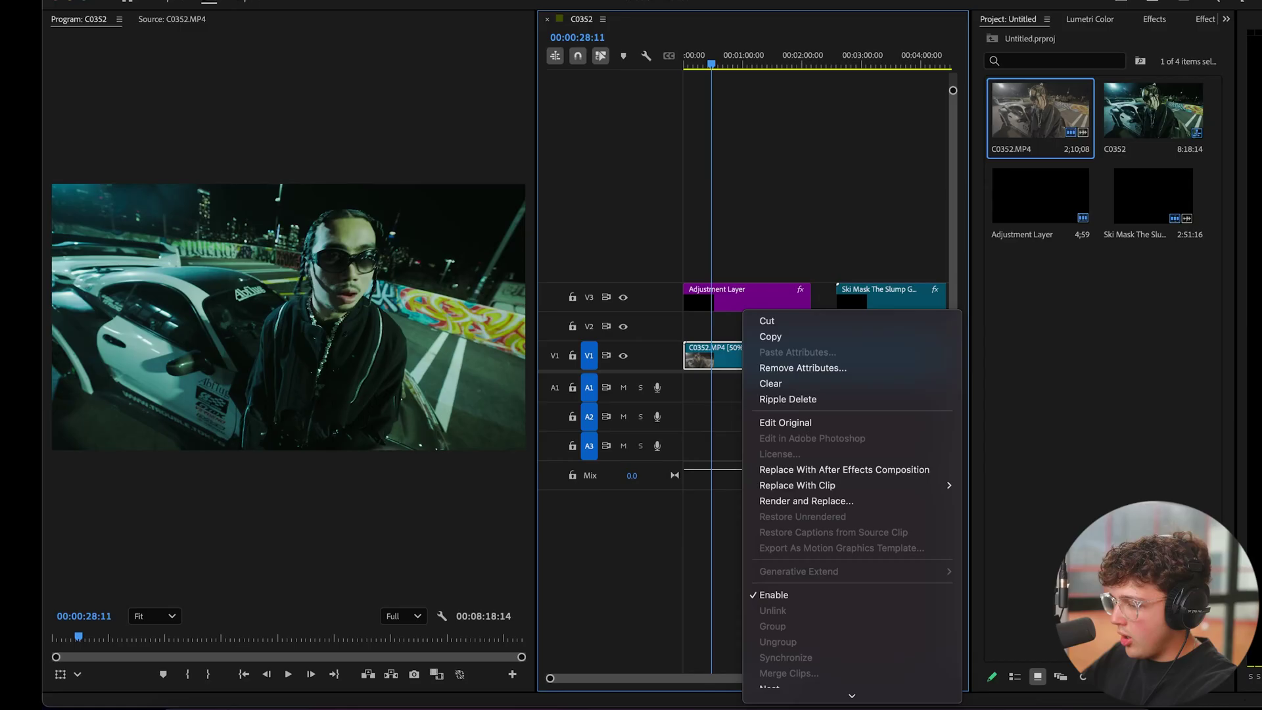
{"action": "left_click", "coordinate": [802, 608]}
{"action": "type", "text": "10"}
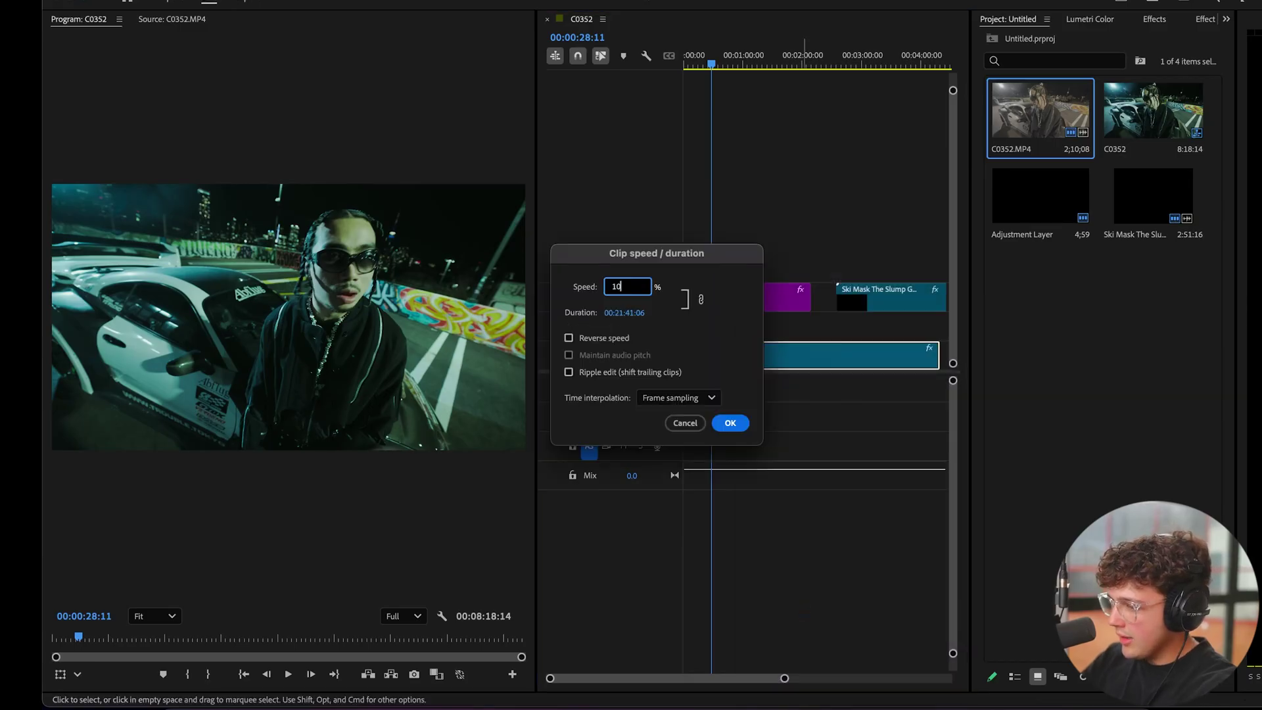
{"action": "key", "text": "Return"}
{"action": "key", "text": "grave"}
{"action": "key", "text": "space"}
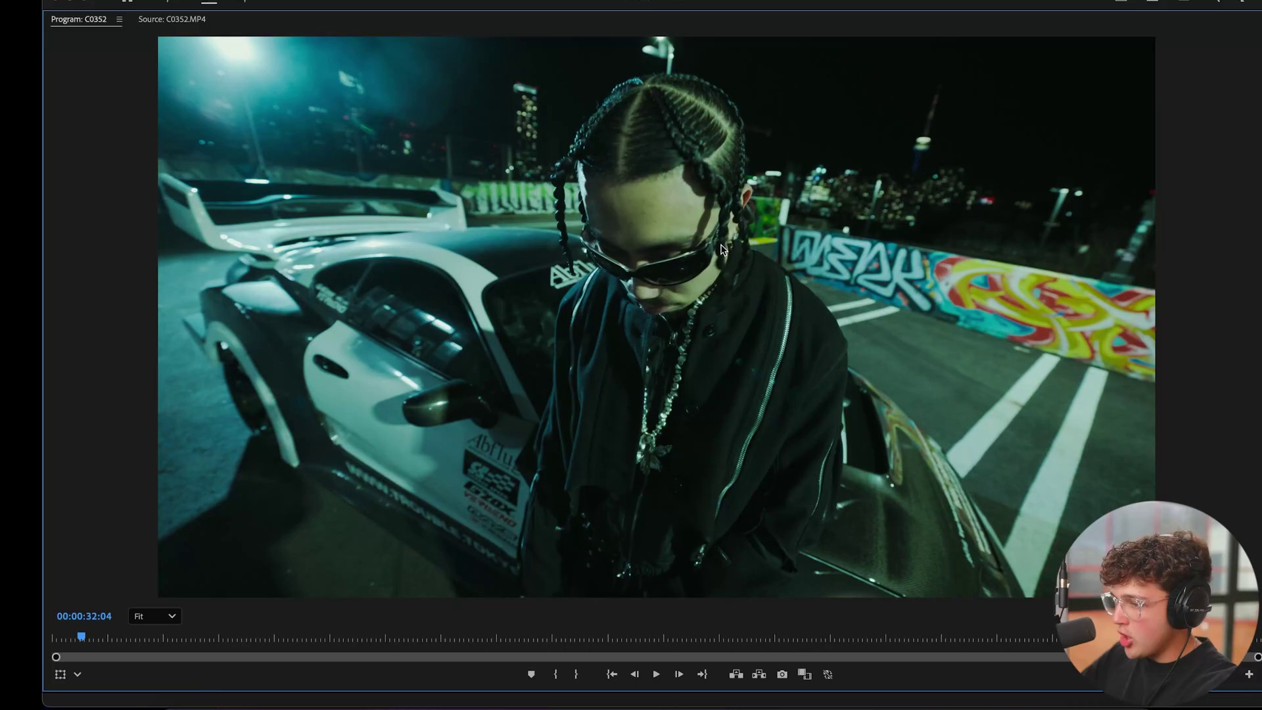
{"action": "key", "text": "space"}
{"action": "key", "text": "grave"}
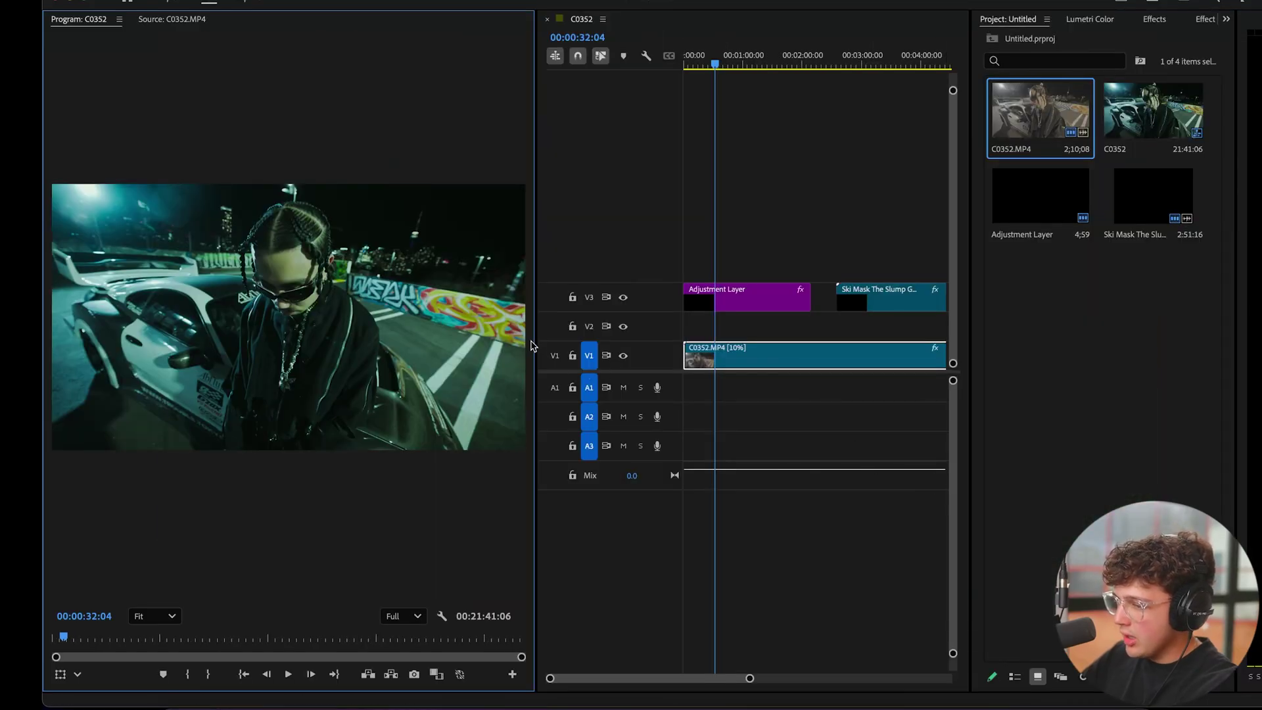
Step: Set the 10% clip's Time Interpolation to Optical Flow
{"action": "left_click_drag", "start_coordinate": [531, 346], "coordinate": [652, 346]}
{"action": "right_click", "coordinate": [891, 359]}
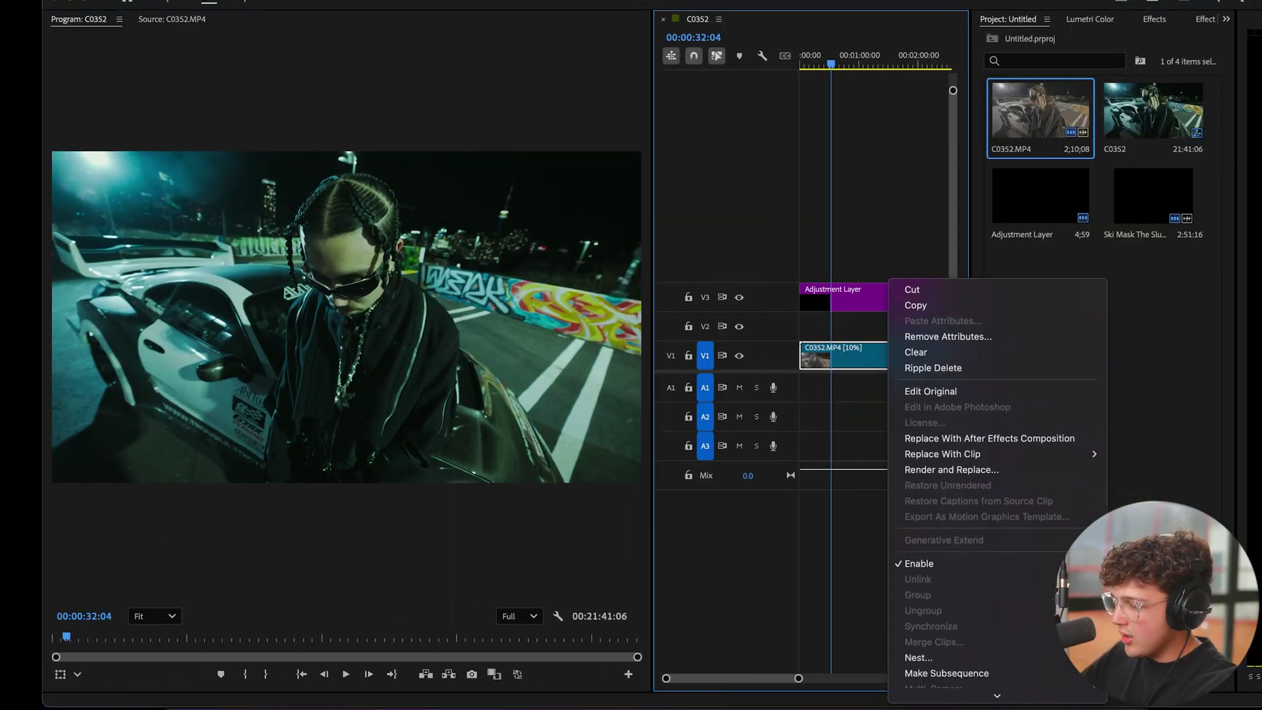
{"action": "scroll", "coordinate": [983, 683], "scroll_direction": "down", "scroll_amount": 5}
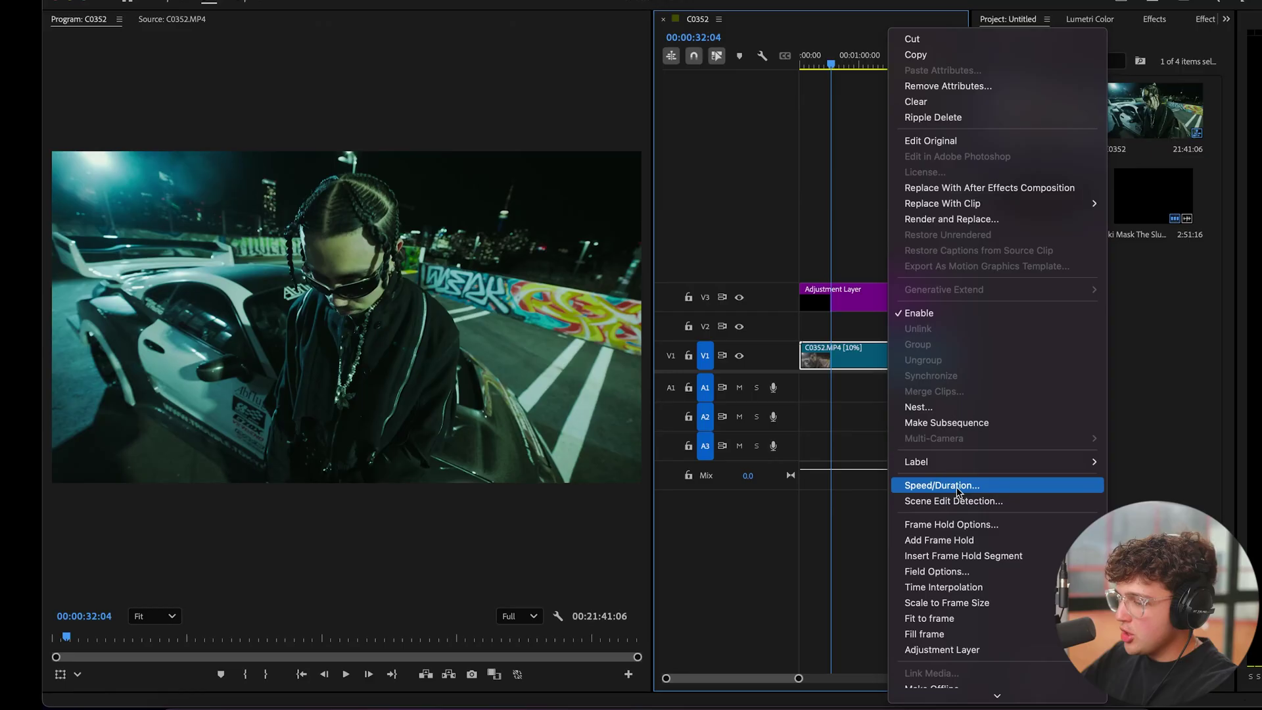
{"action": "left_click", "coordinate": [957, 488]}
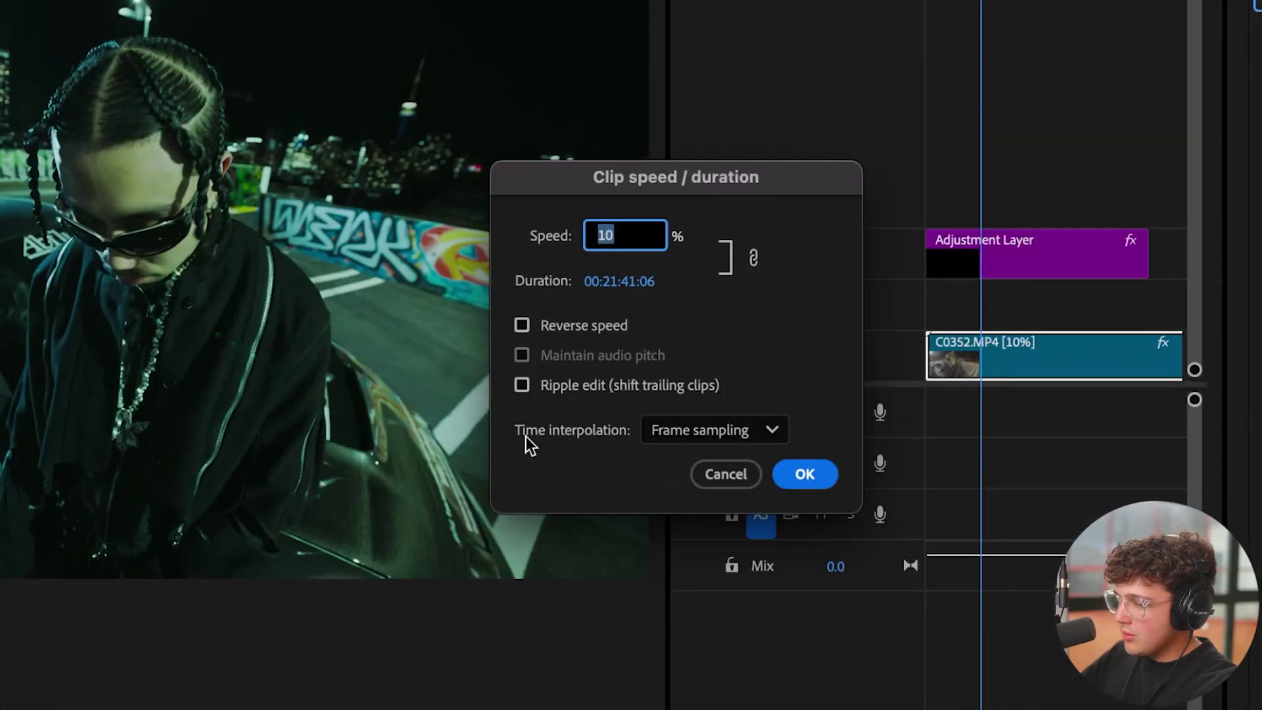
{"action": "left_click", "coordinate": [663, 437]}
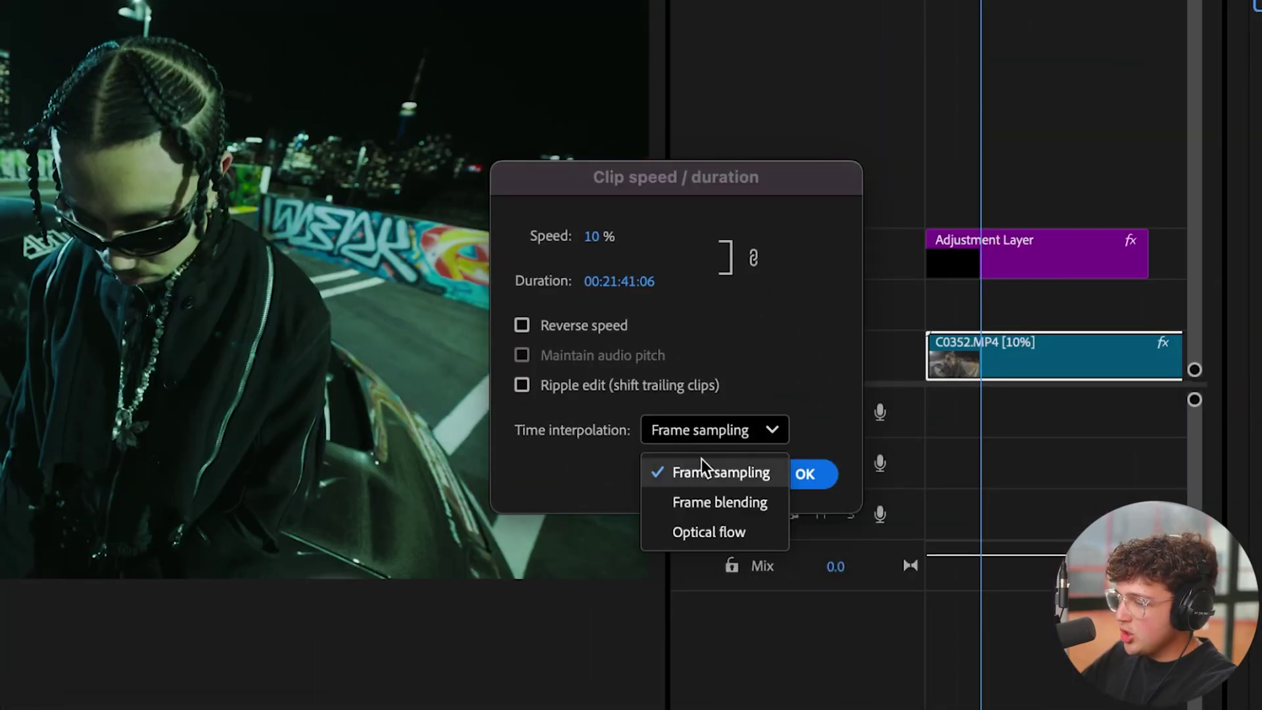
{"action": "left_click", "coordinate": [706, 530]}
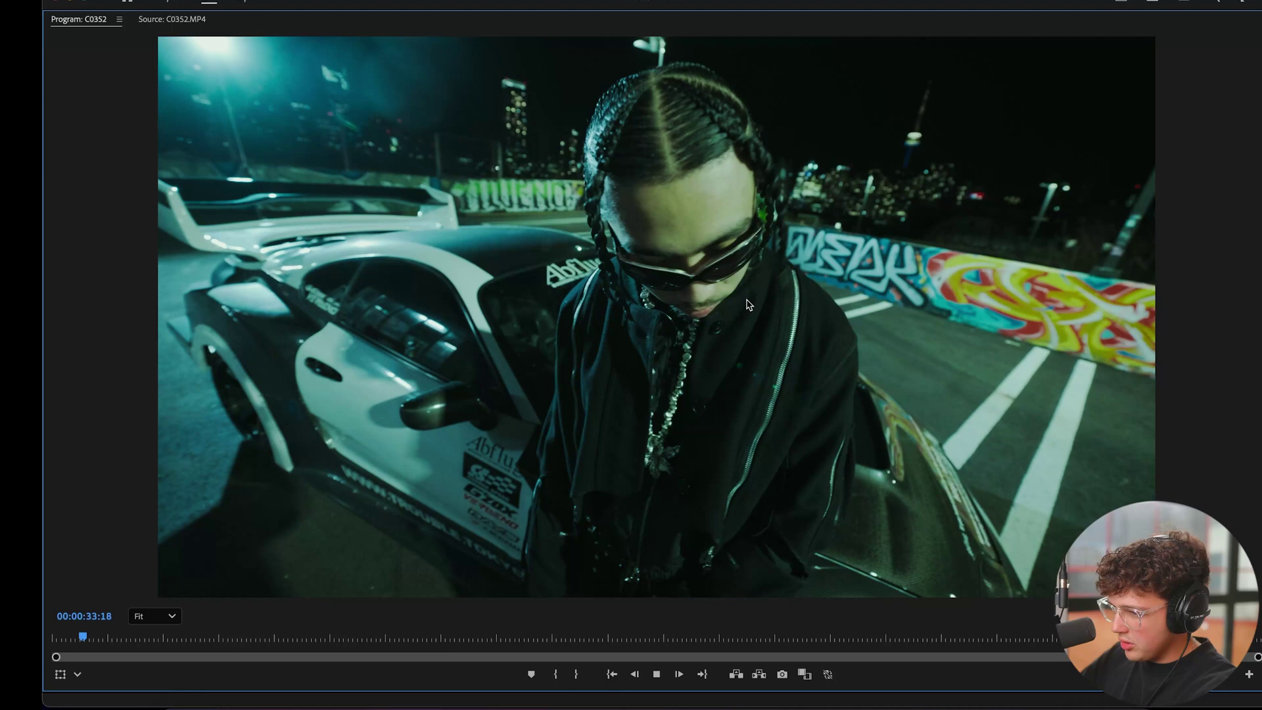
Step: Change C0352.MP4 from 10% to 30% speed and preview it full screen
{"action": "key", "text": "space"}
{"action": "key", "text": "grave"}
{"action": "right_click", "coordinate": [885, 348]}
{"action": "scroll", "coordinate": [938, 669], "scroll_direction": "down", "scroll_amount": 5}
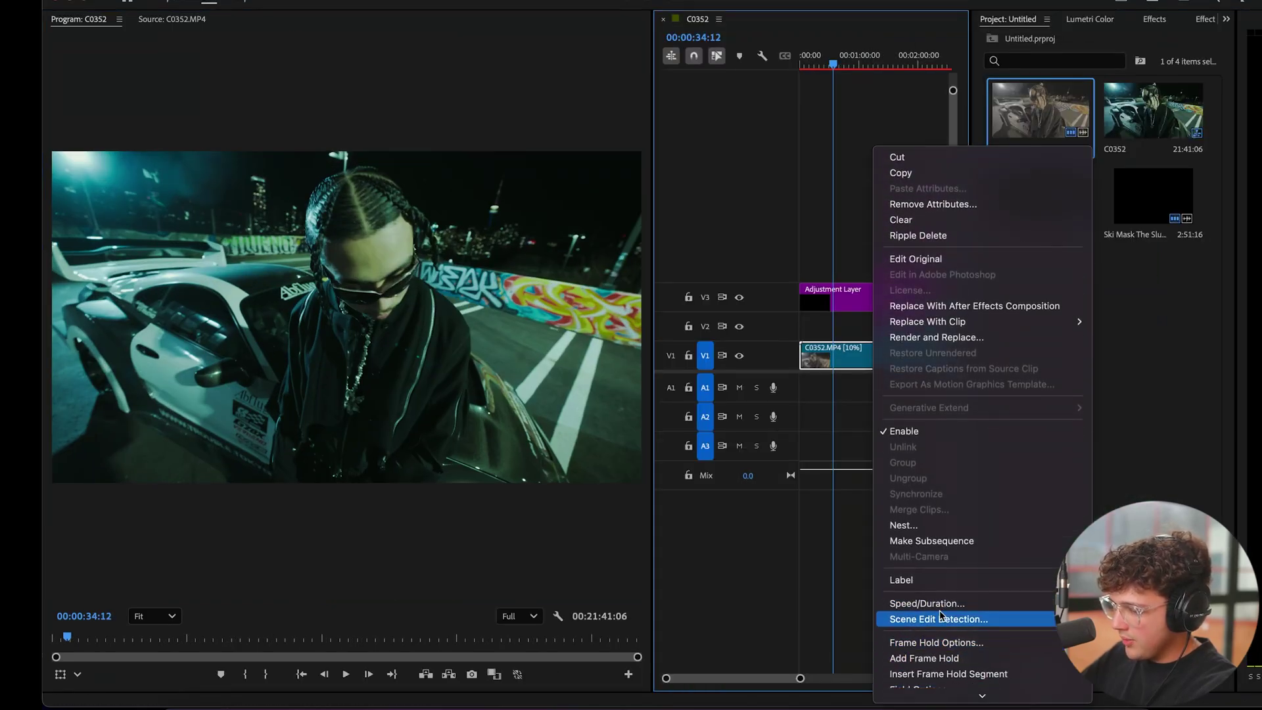
{"action": "left_click", "coordinate": [941, 603]}
{"action": "key", "text": "Return"}
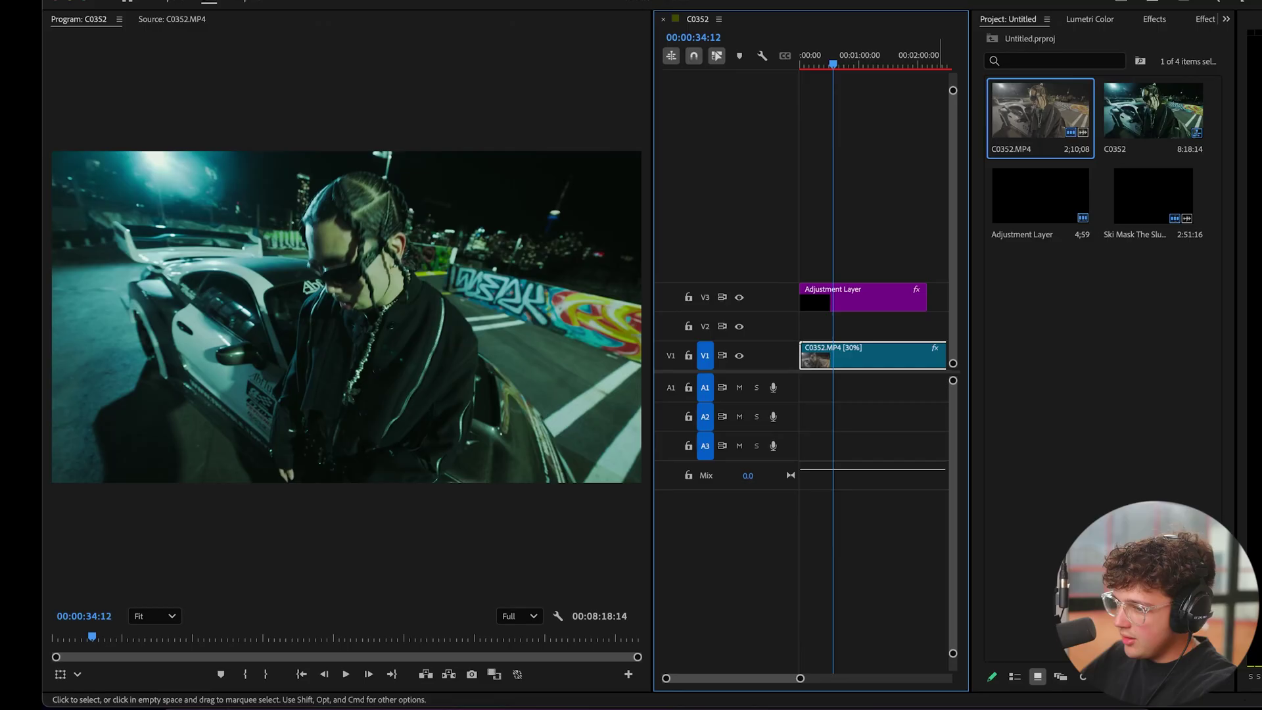
{"action": "key", "text": "grave"}
{"action": "key", "text": "space"}
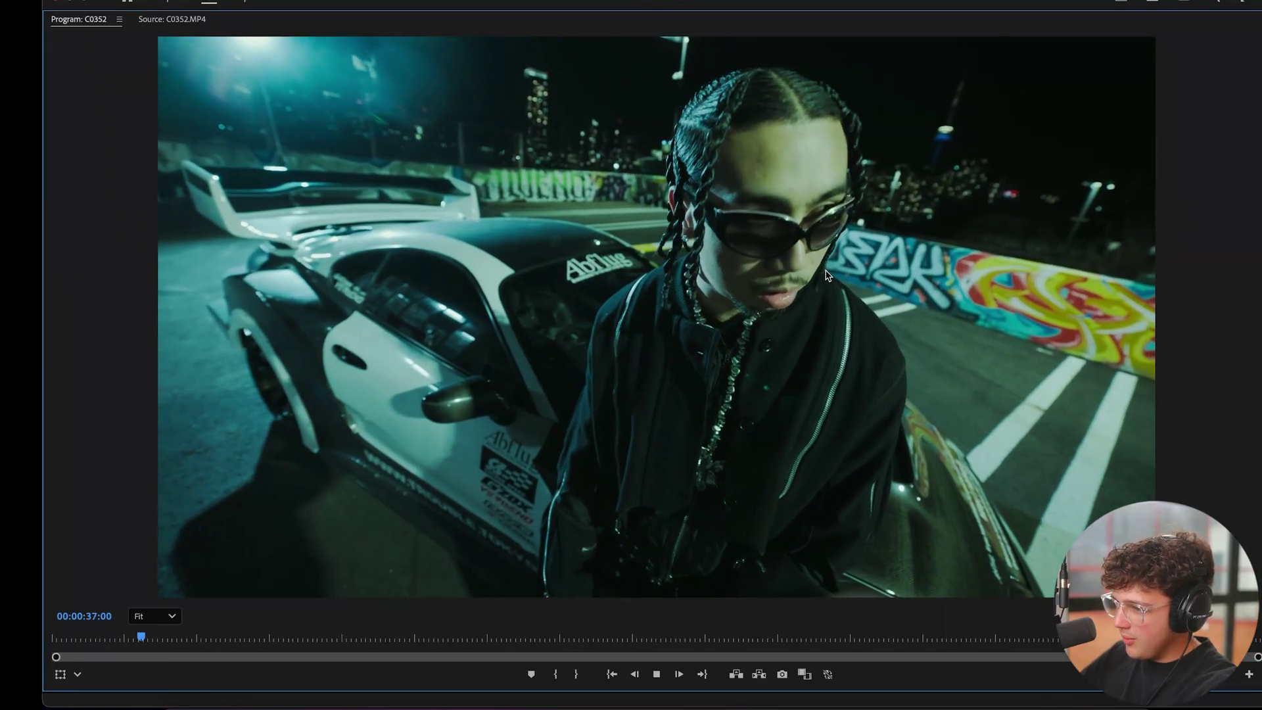
{"action": "key", "text": "space"}
{"action": "key", "text": "grave"}
{"action": "right_click", "coordinate": [874, 355]}
Step: Confirm Optical Flow at 30%, then re-time C0352.MP4 to 45% and play it back
{"action": "scroll", "coordinate": [942, 671], "scroll_direction": "down", "scroll_amount": 3}
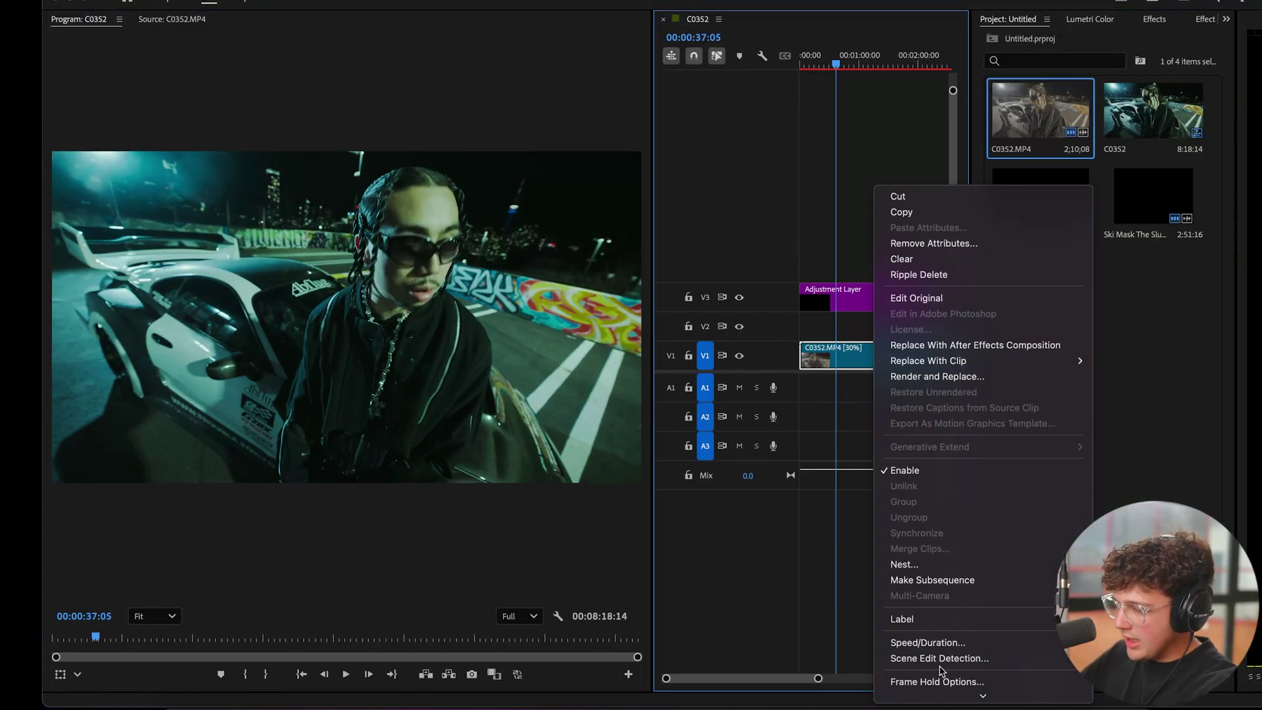
{"action": "left_click", "coordinate": [934, 643]}
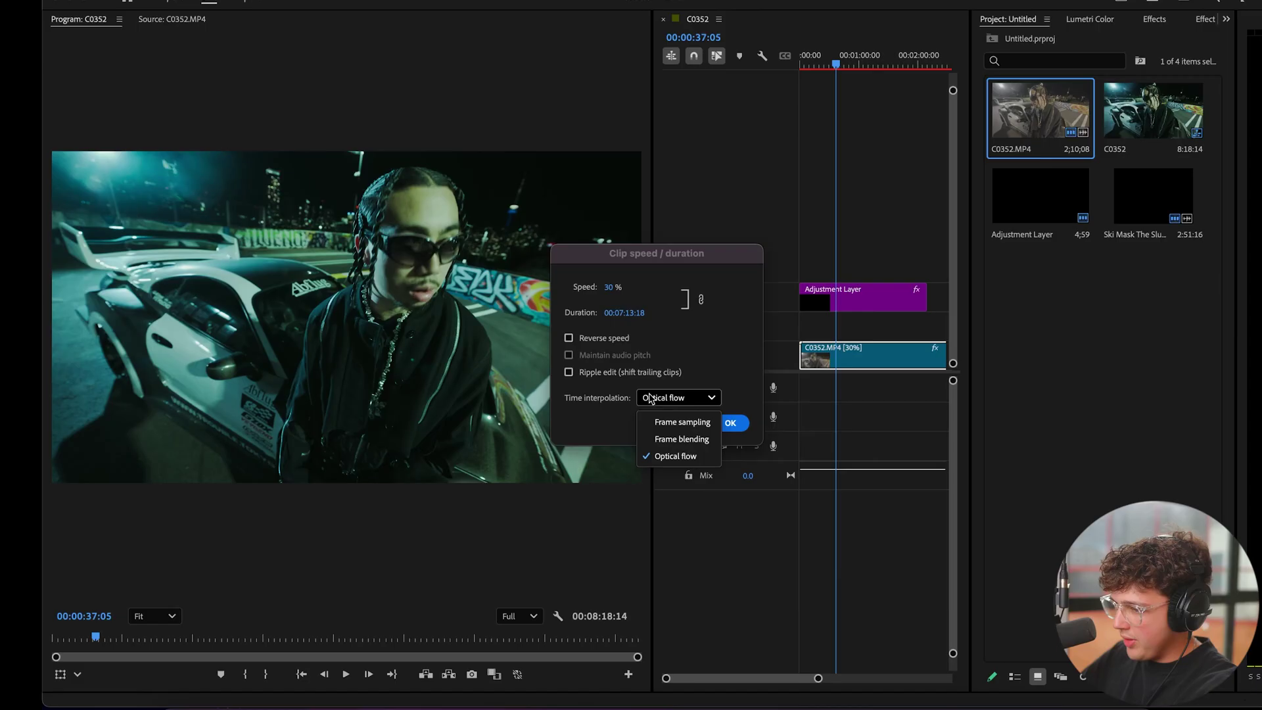
{"action": "left_click", "coordinate": [729, 423]}
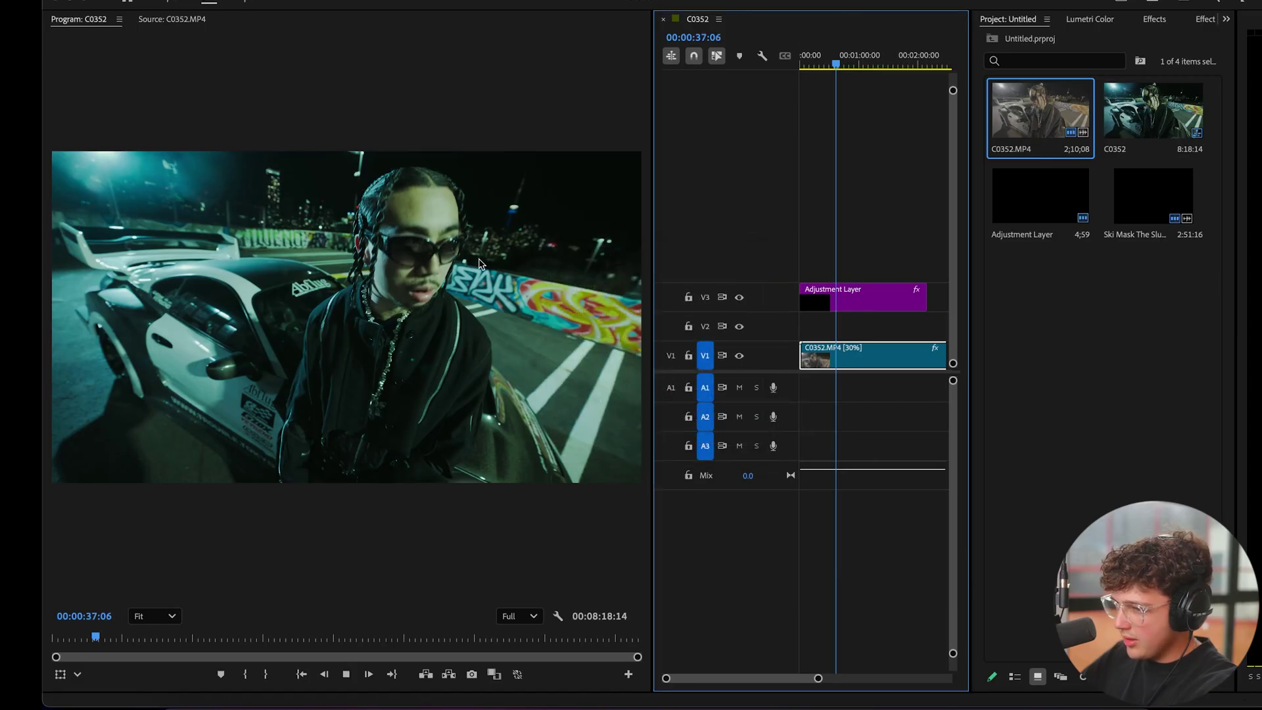
{"action": "right_click", "coordinate": [812, 358]}
{"action": "scroll", "coordinate": [921, 658], "scroll_direction": "down", "scroll_amount": 3}
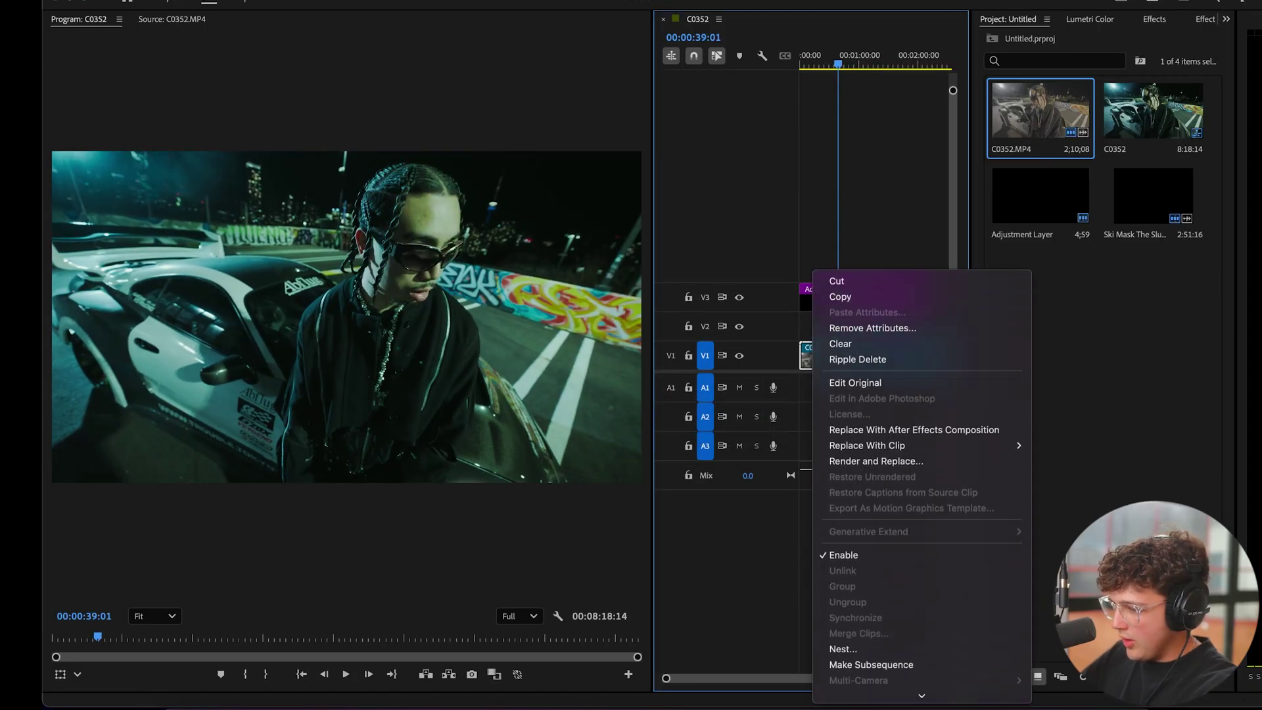
{"action": "scroll", "coordinate": [894, 651], "scroll_direction": "down", "scroll_amount": 3}
{"action": "left_click", "coordinate": [893, 619]}
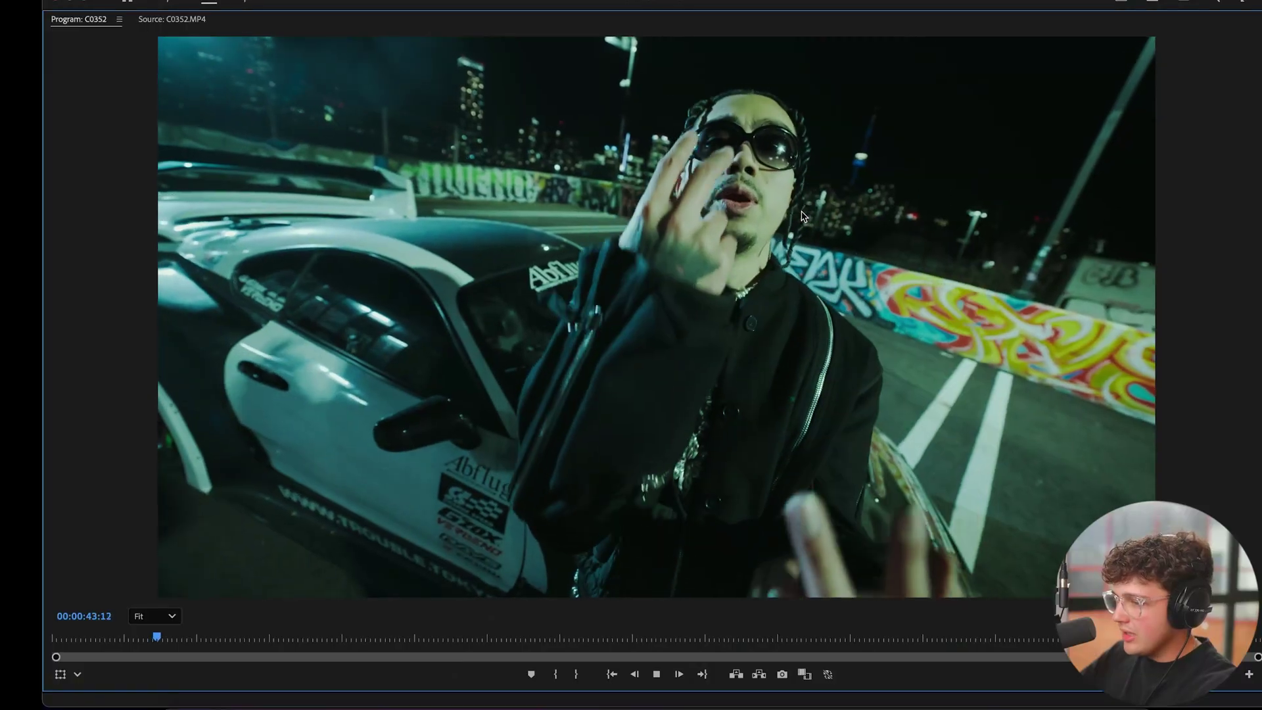
{"action": "key", "text": "space"}
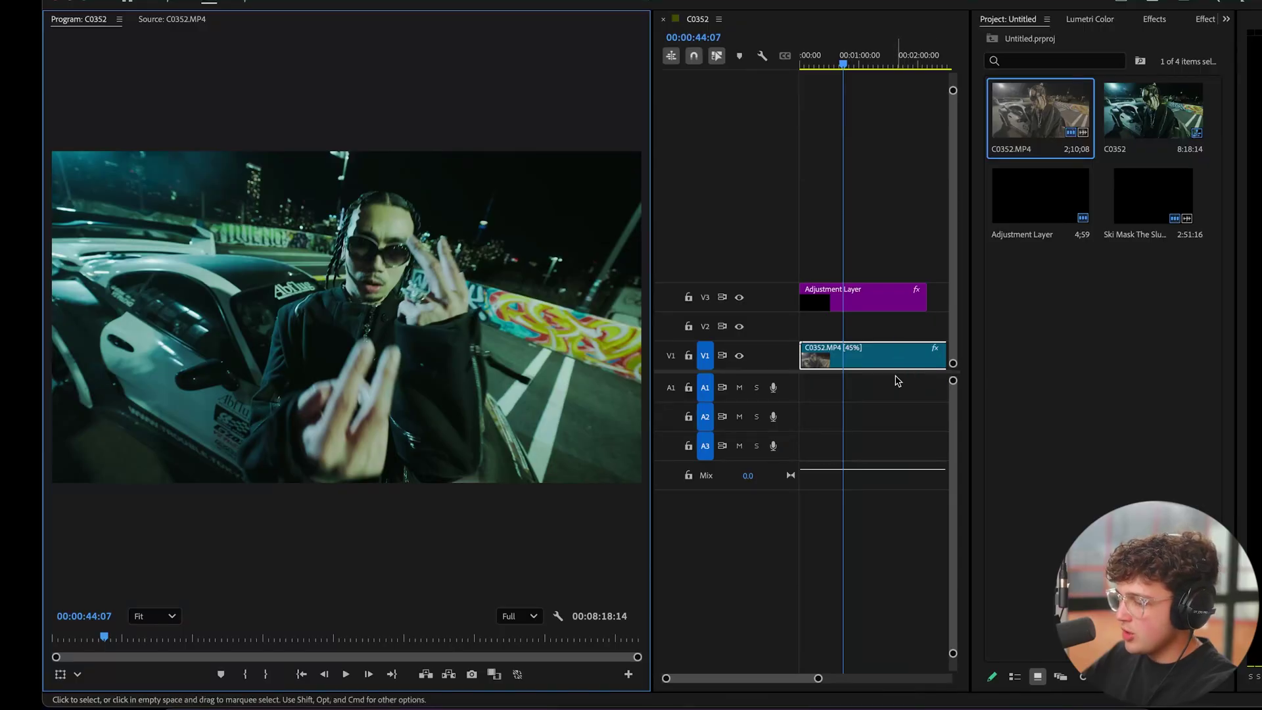
Step: Split the C0352 clip at the playhead and set the second piece to 200% speed
{"action": "left_click", "coordinate": [846, 360]}
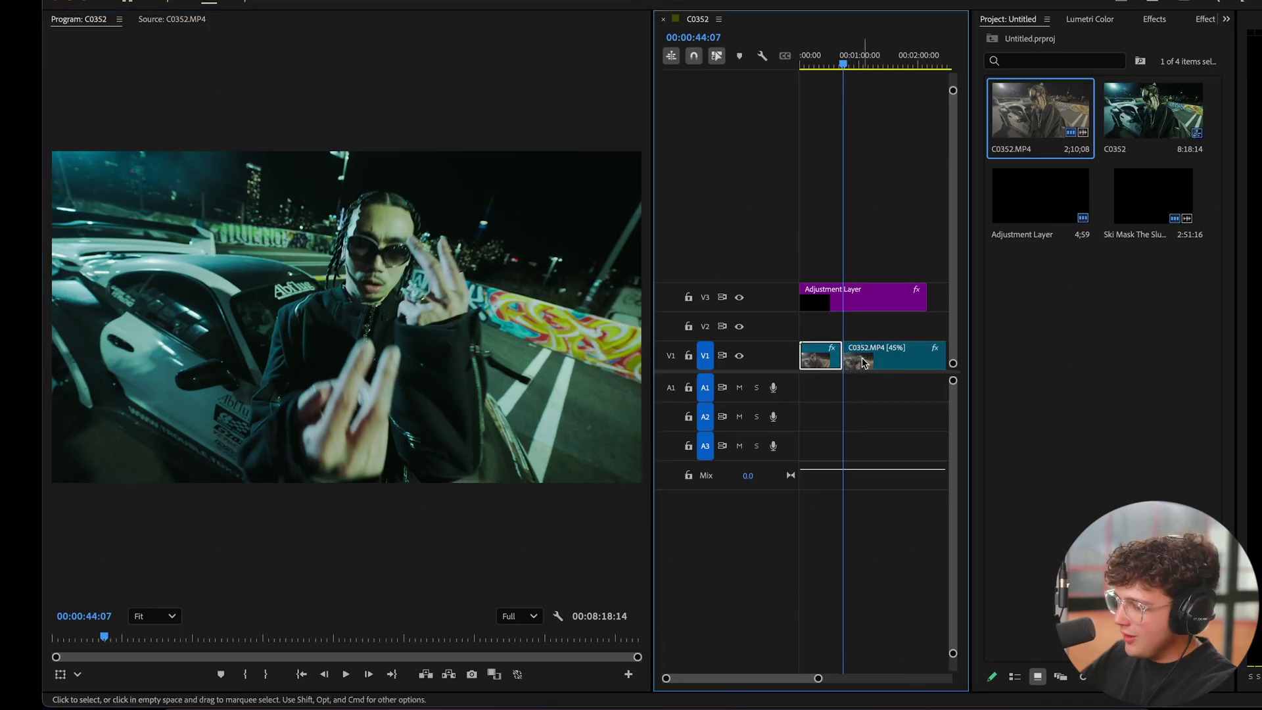
{"action": "right_click", "coordinate": [863, 362]}
{"action": "left_click", "coordinate": [917, 410]}
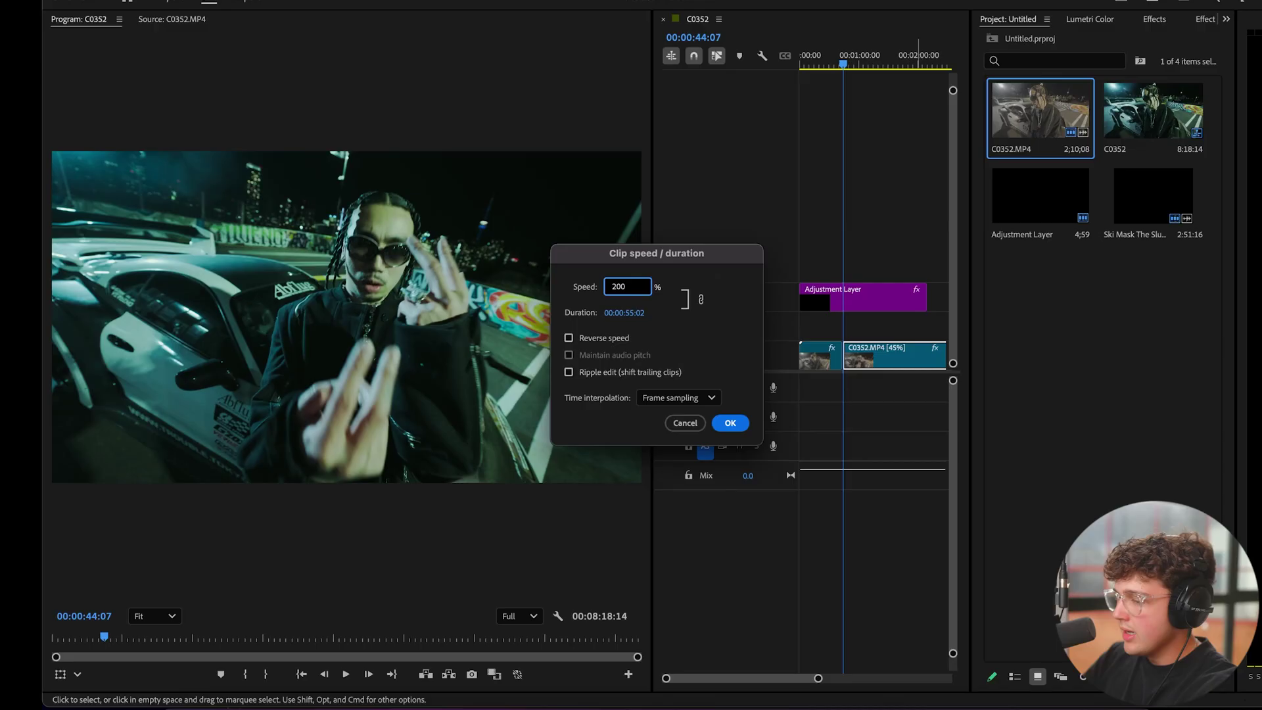
{"action": "type", "text": "200"}
{"action": "key", "text": "Return"}
Step: Slow the latest C0352 piece to 50% and play it back with the timeline zoomed out
{"action": "scroll", "coordinate": [838, 355], "scroll_direction": "up", "scroll_amount": 2}
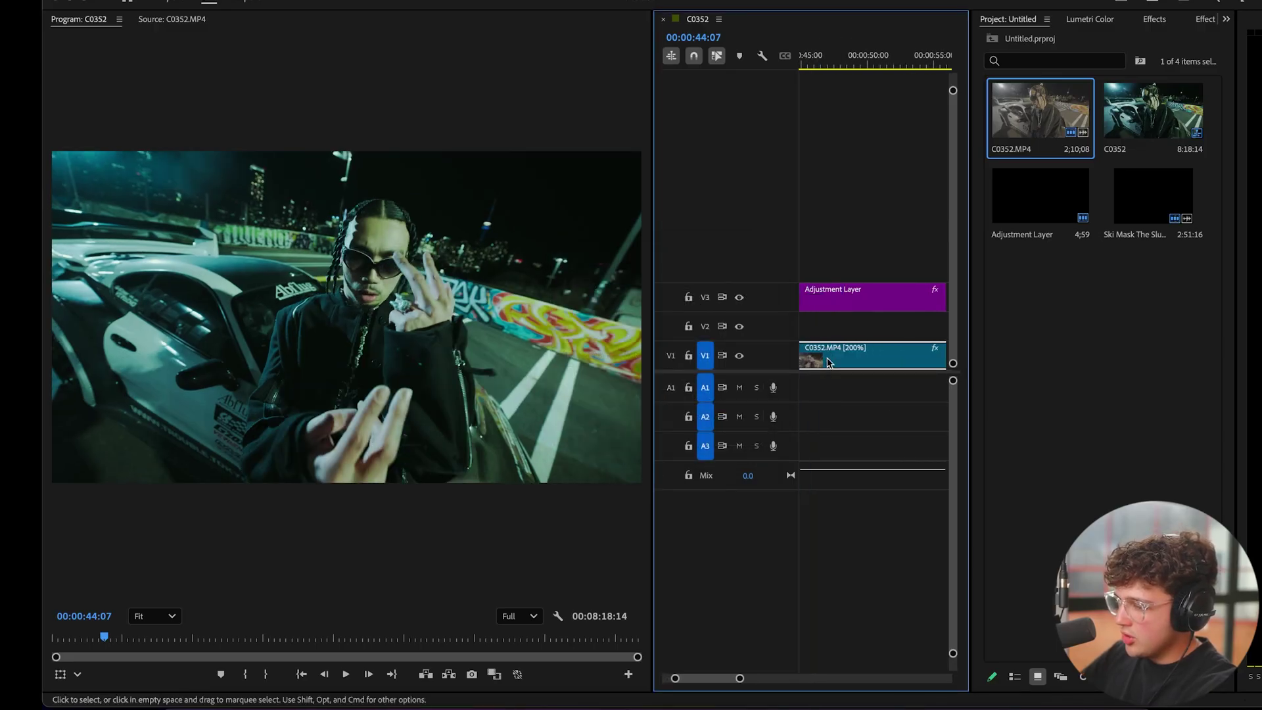
{"action": "right_click", "coordinate": [911, 368]}
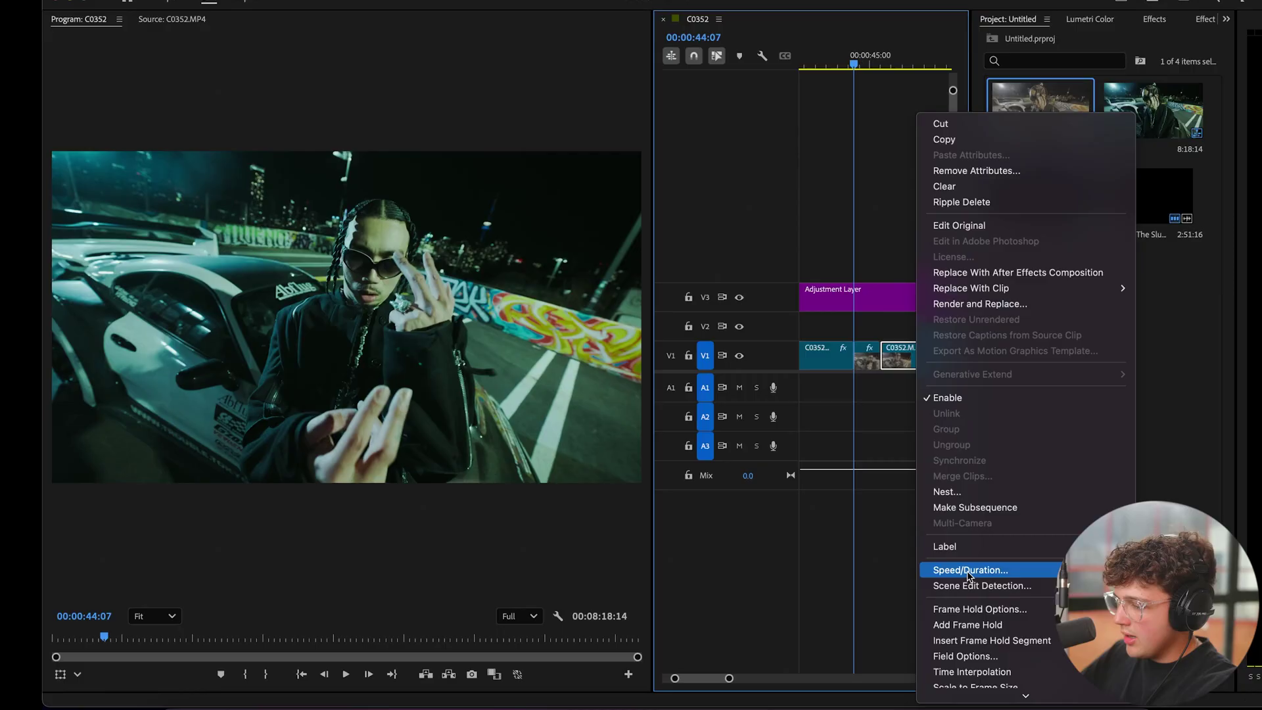
{"action": "left_click", "coordinate": [967, 570]}
{"action": "key", "text": "Return"}
{"action": "scroll", "coordinate": [861, 392], "scroll_direction": "down", "scroll_amount": 2}
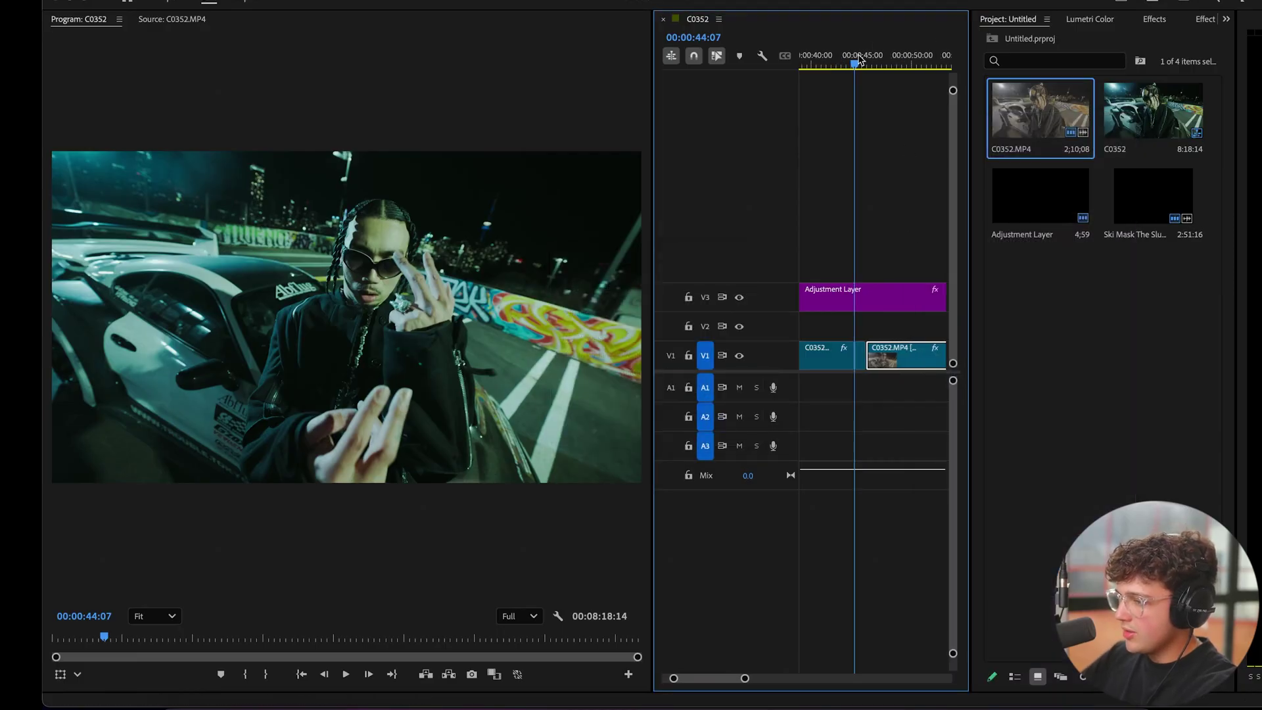
{"action": "key", "text": "space"}
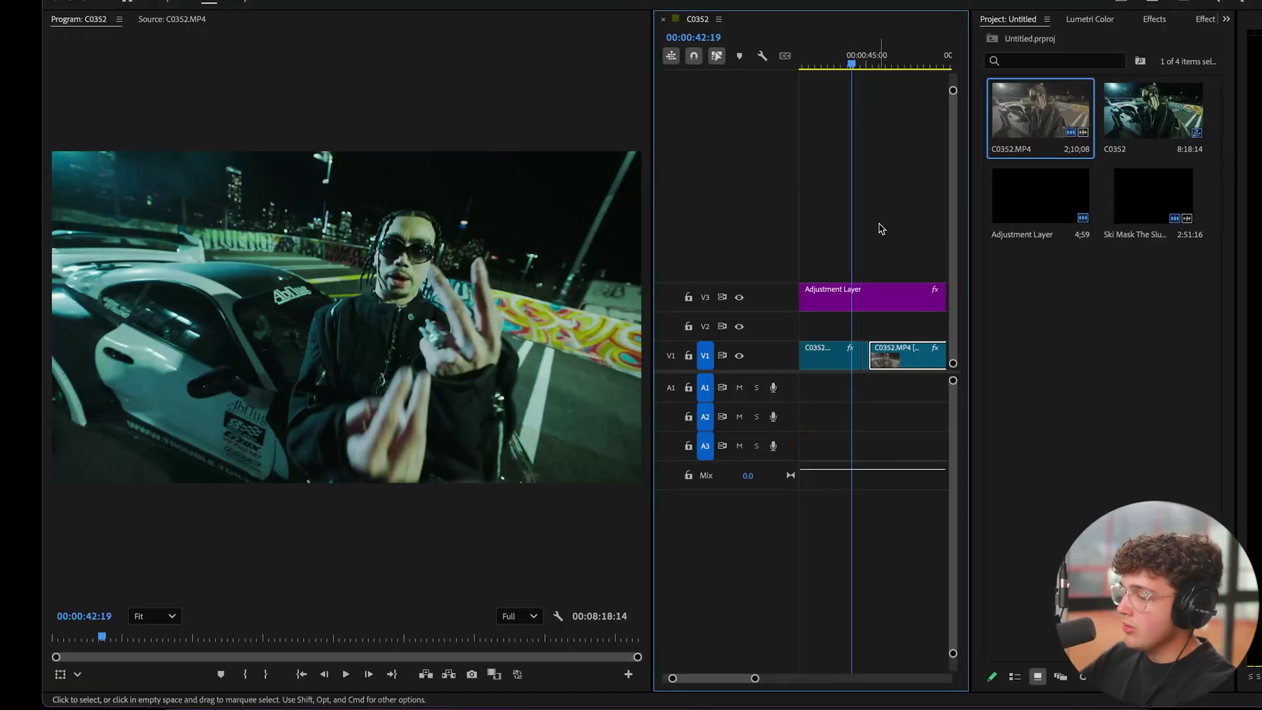
{"action": "key", "text": "minus"}
{"action": "key", "text": "minus"}
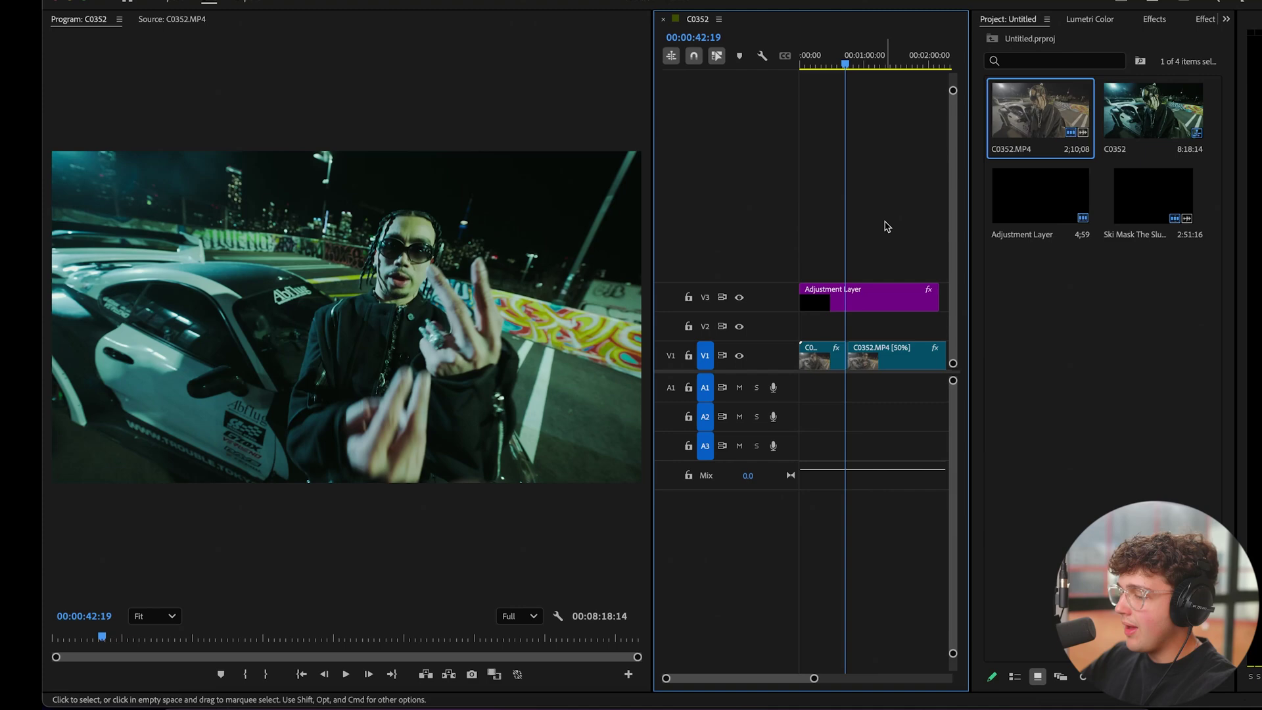
Step: Zoom out to the Ski Mask clip, play it, and select Twixtor from the 'twix' effects search
{"action": "key", "text": "minus"}
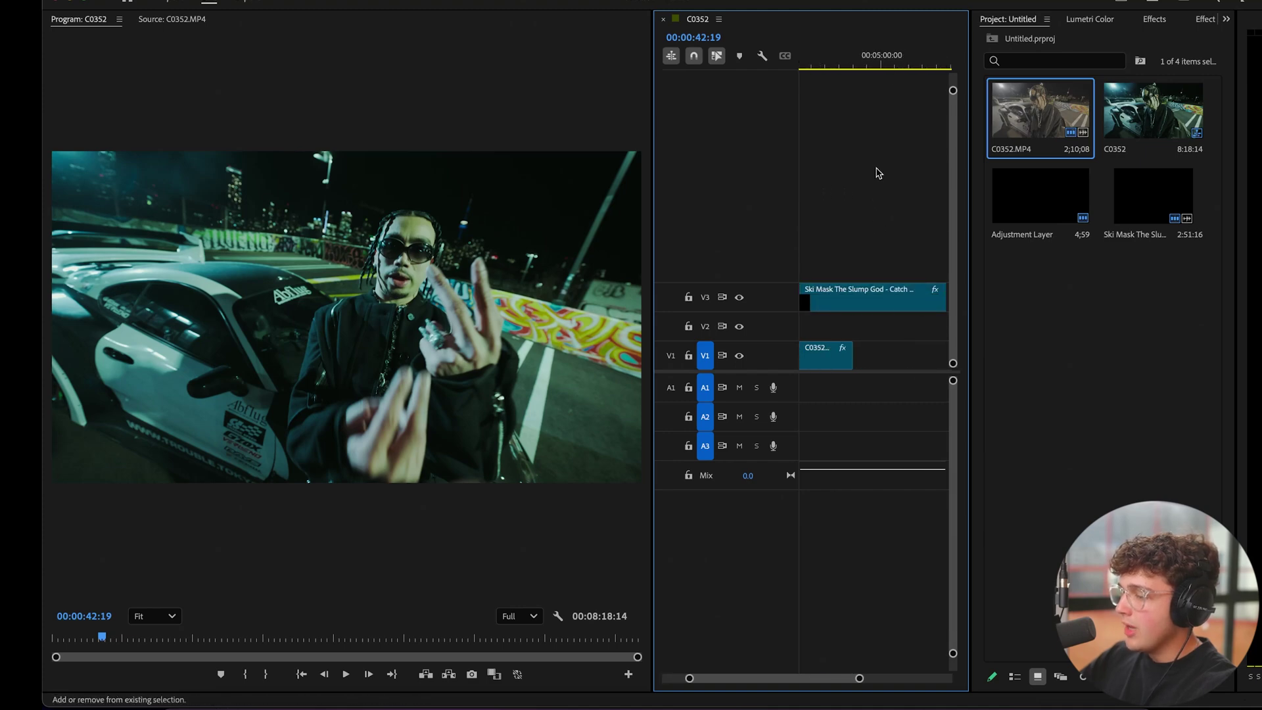
{"action": "key", "text": "space"}
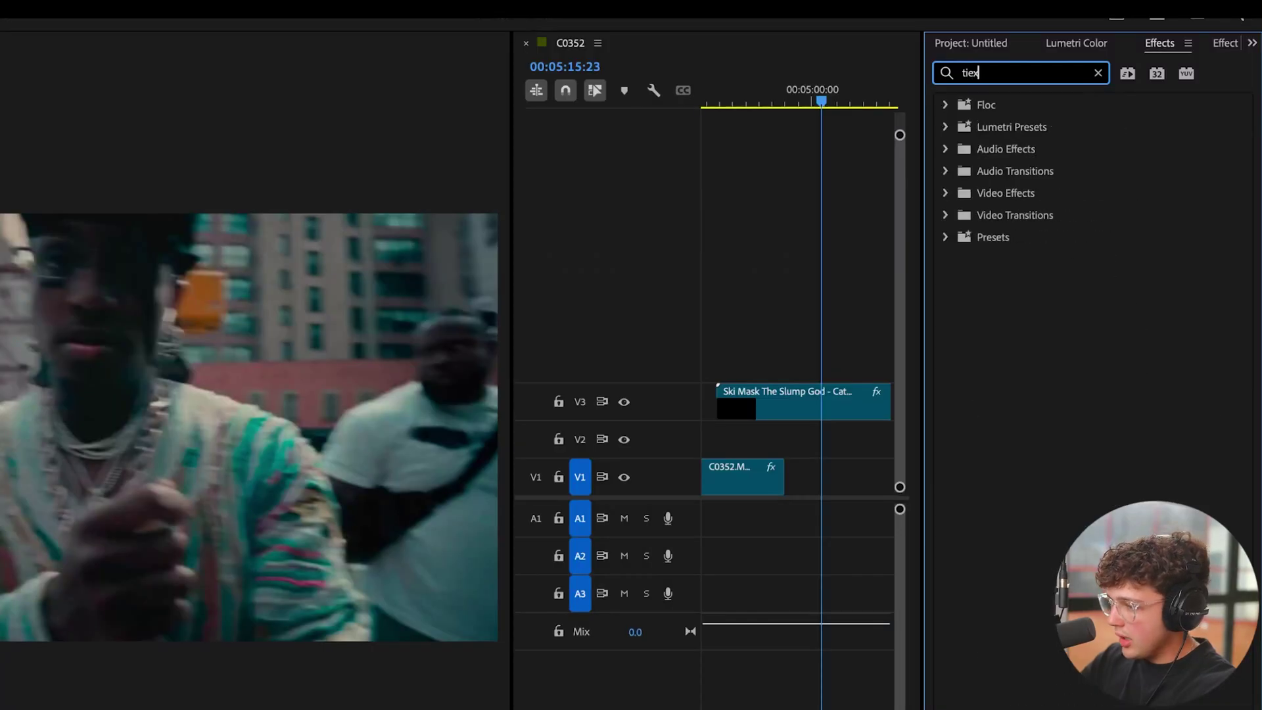
{"action": "left_click", "coordinate": [1038, 238]}
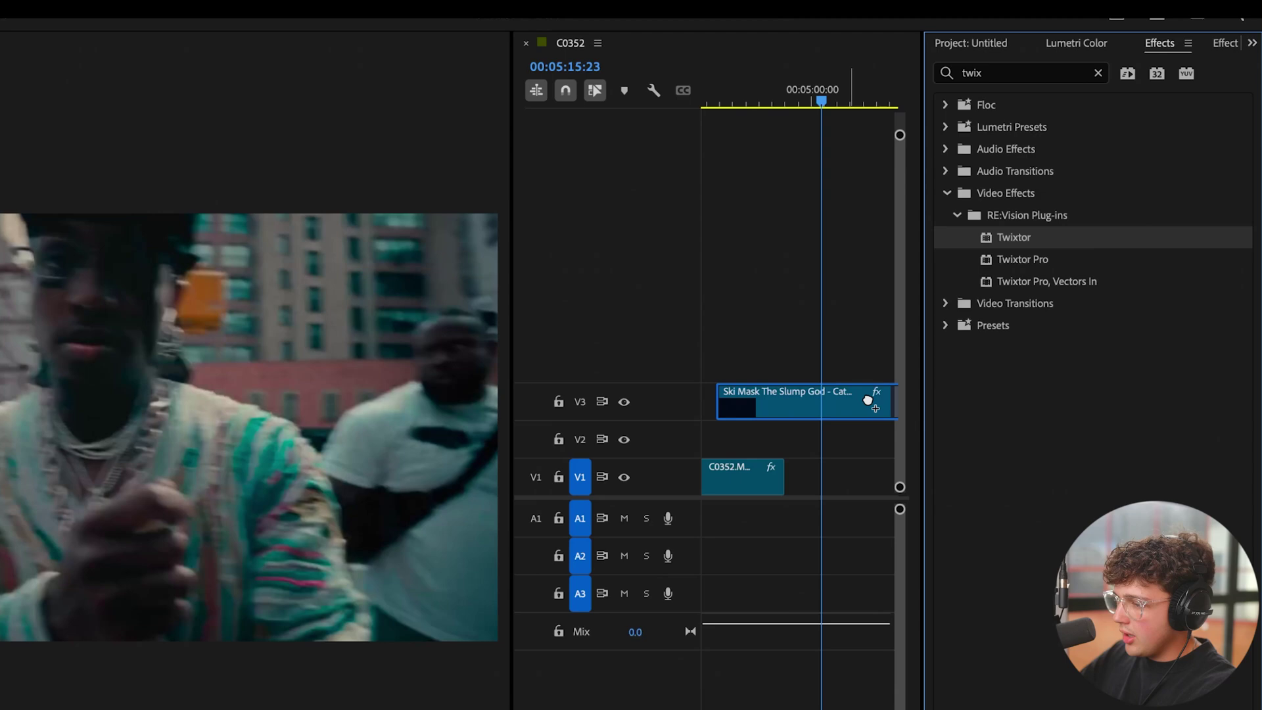
Step: Apply Twixtor to the V3 Ski Mask clip, toggle it off and on, then delete it
{"action": "left_click_drag", "start_coordinate": [837, 338], "coordinate": [424, 297]}
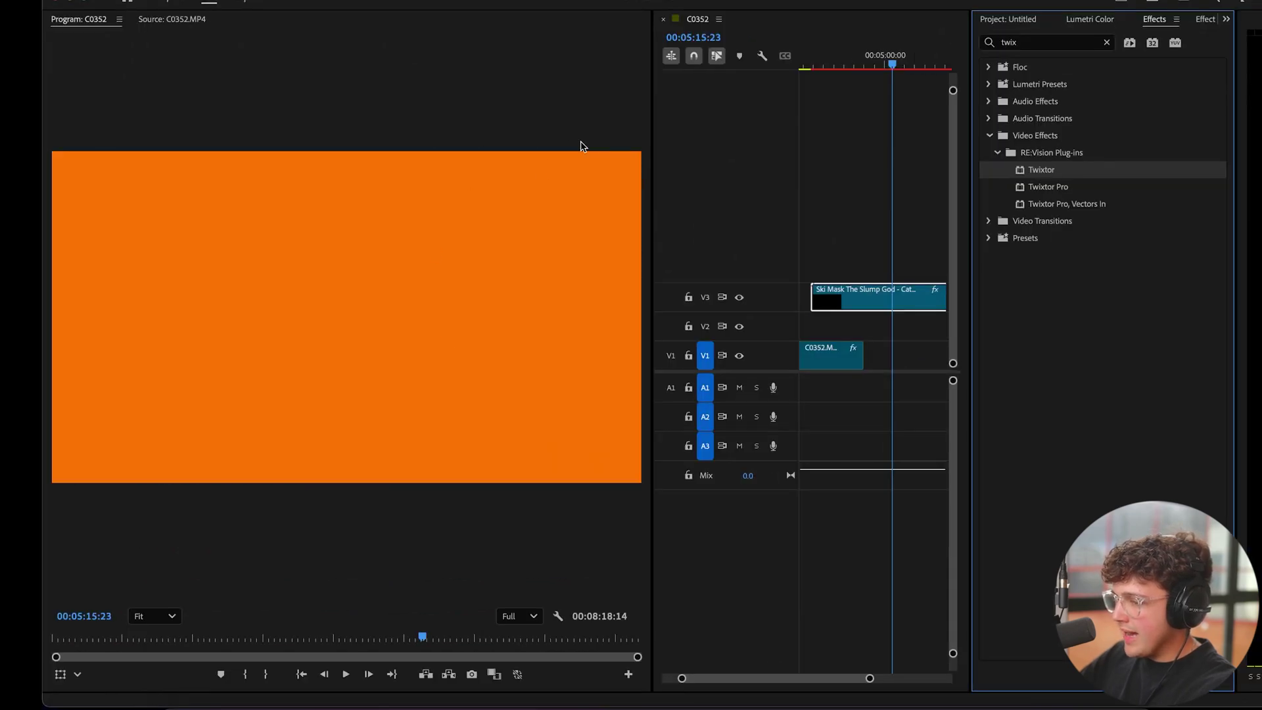
{"action": "left_click", "coordinate": [1201, 21]}
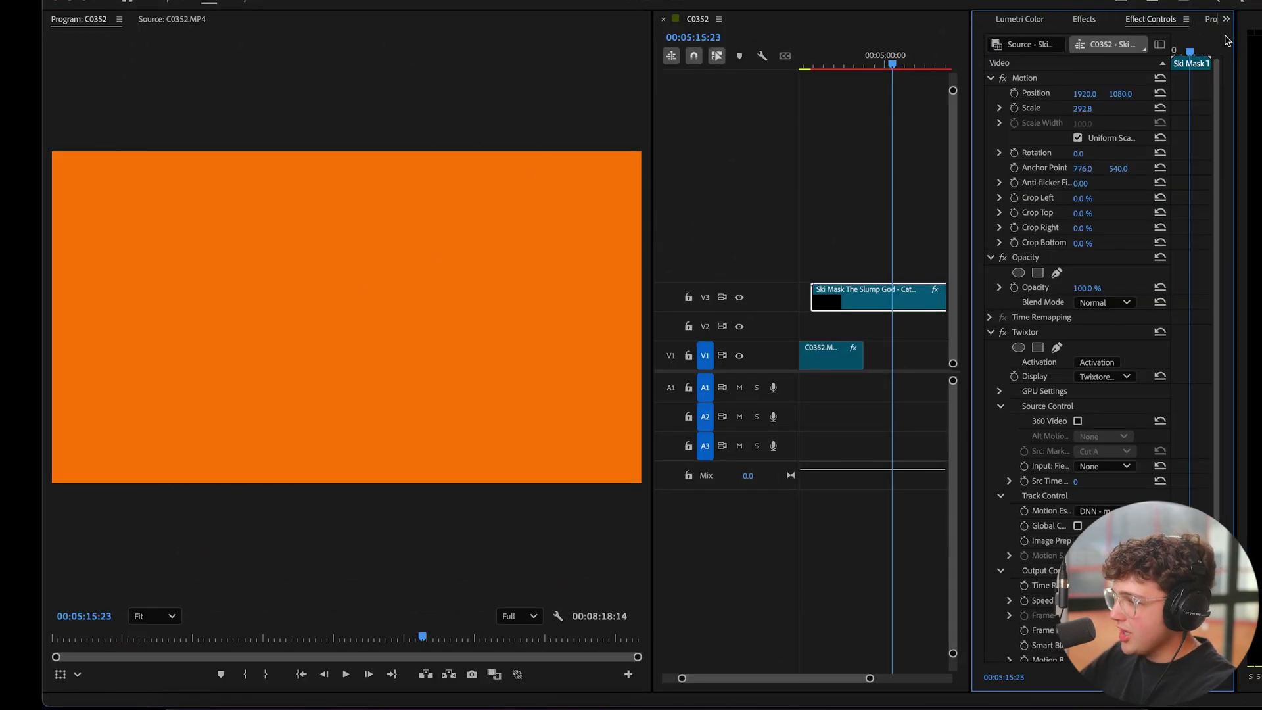
{"action": "scroll", "coordinate": [1070, 454], "scroll_direction": "down", "scroll_amount": 1}
{"action": "left_click", "coordinate": [1001, 305]}
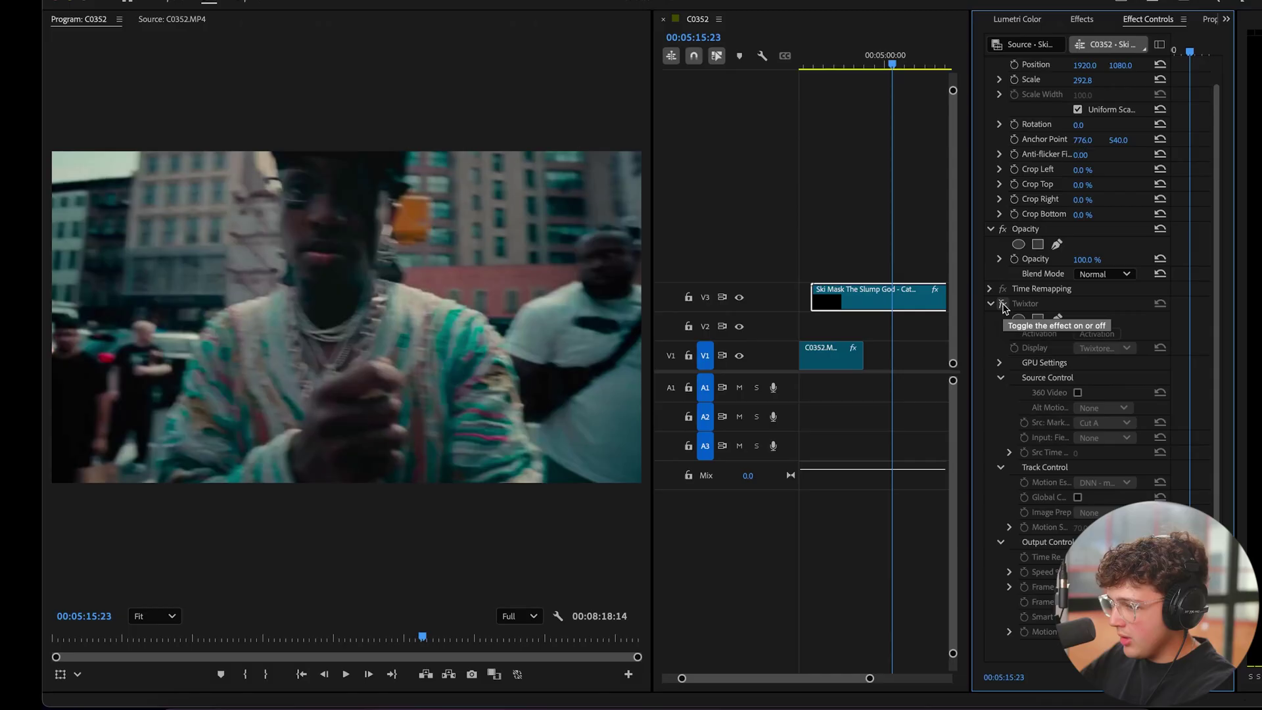
{"action": "left_click", "coordinate": [1003, 305]}
{"action": "key", "text": "Delete"}
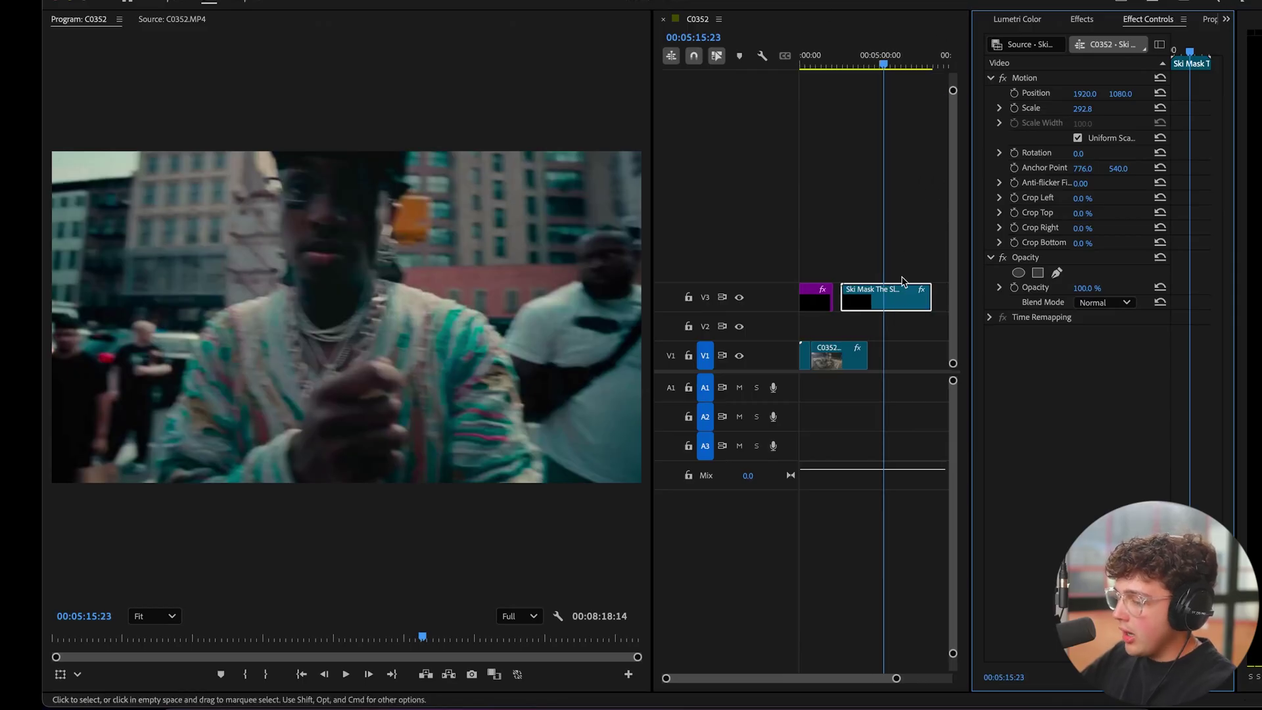
Step: Replace the Ski Mask clip with a linked After Effects composition, Untitled Linked Comp 01
{"action": "right_click", "coordinate": [884, 312]}
{"action": "scroll", "coordinate": [992, 434], "scroll_direction": "down", "scroll_amount": 5}
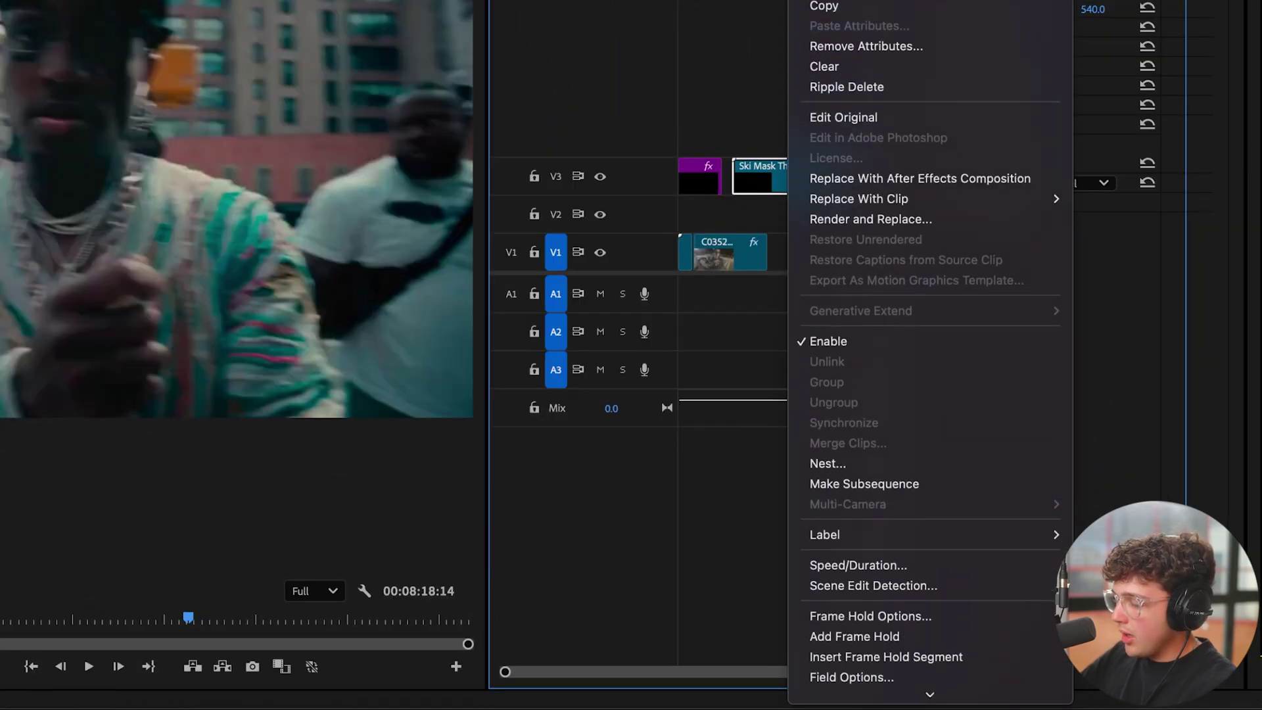
{"action": "scroll", "coordinate": [964, 545], "scroll_direction": "up", "scroll_amount": 2}
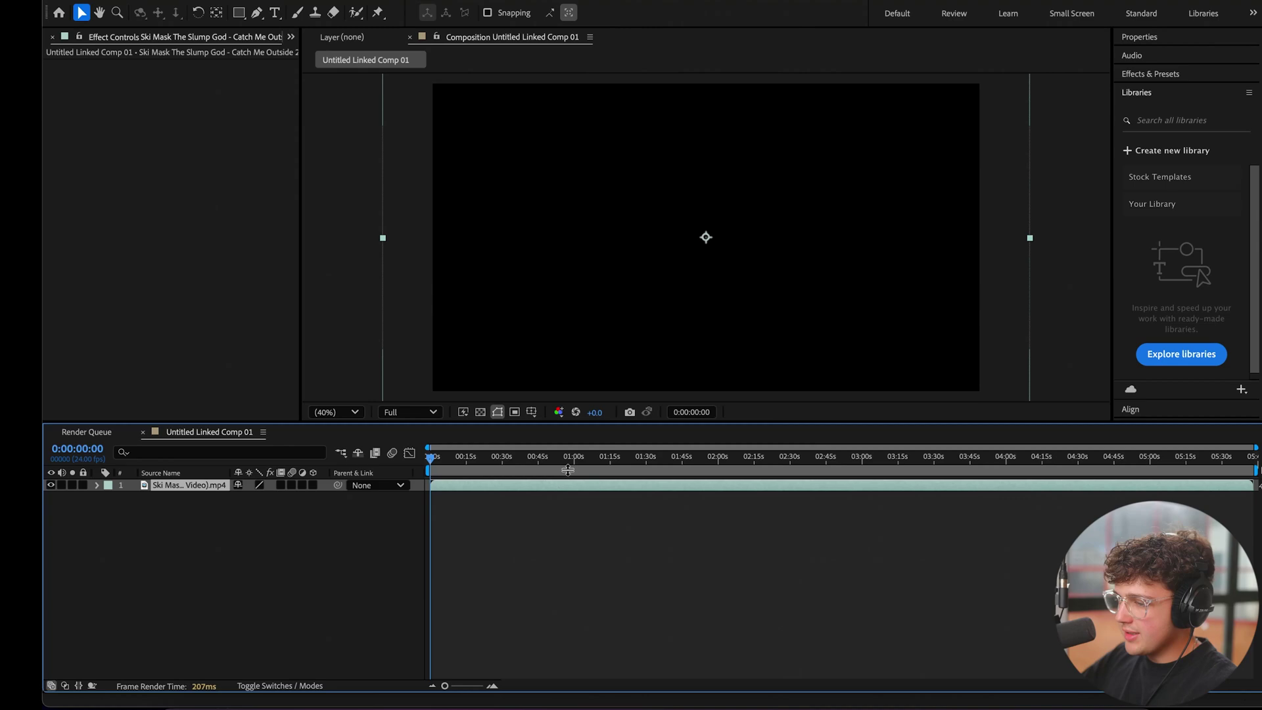
Step: Split the Ski Mask layer at 1:32:00 and again at 1:33:18
{"action": "left_click_drag", "start_coordinate": [568, 470], "coordinate": [651, 462]}
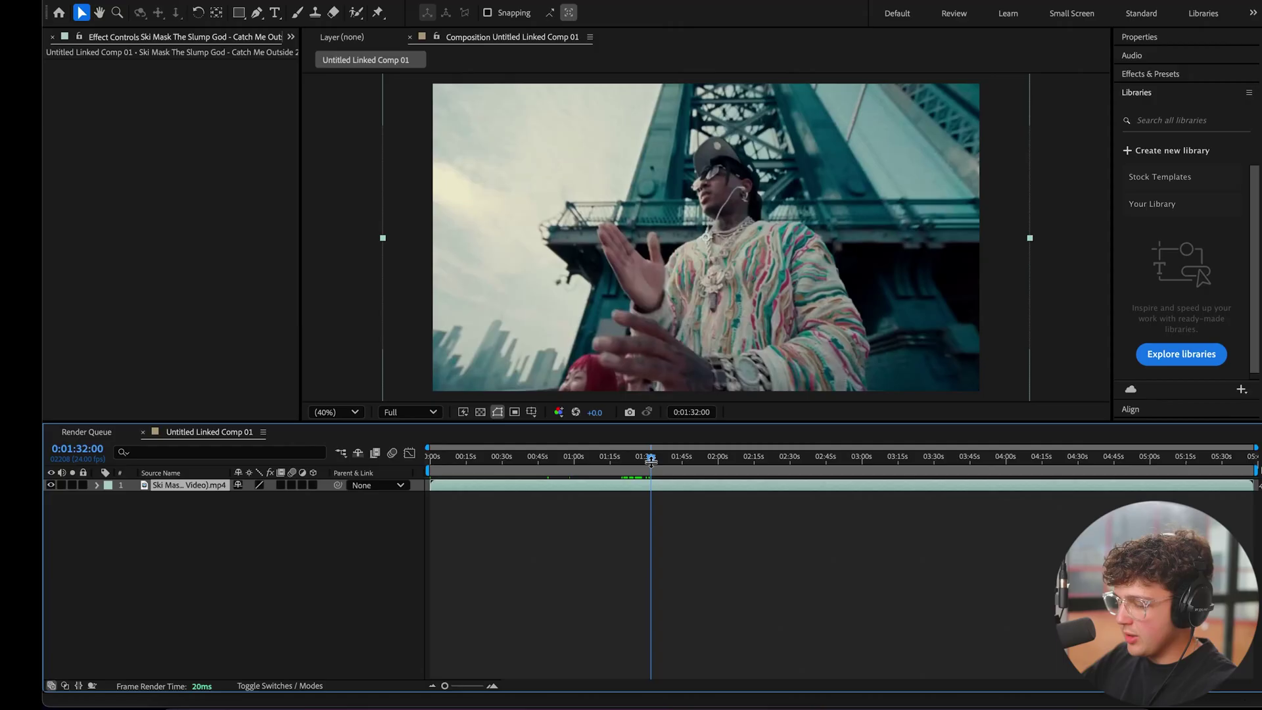
{"action": "key", "text": "ctrl+shift+d"}
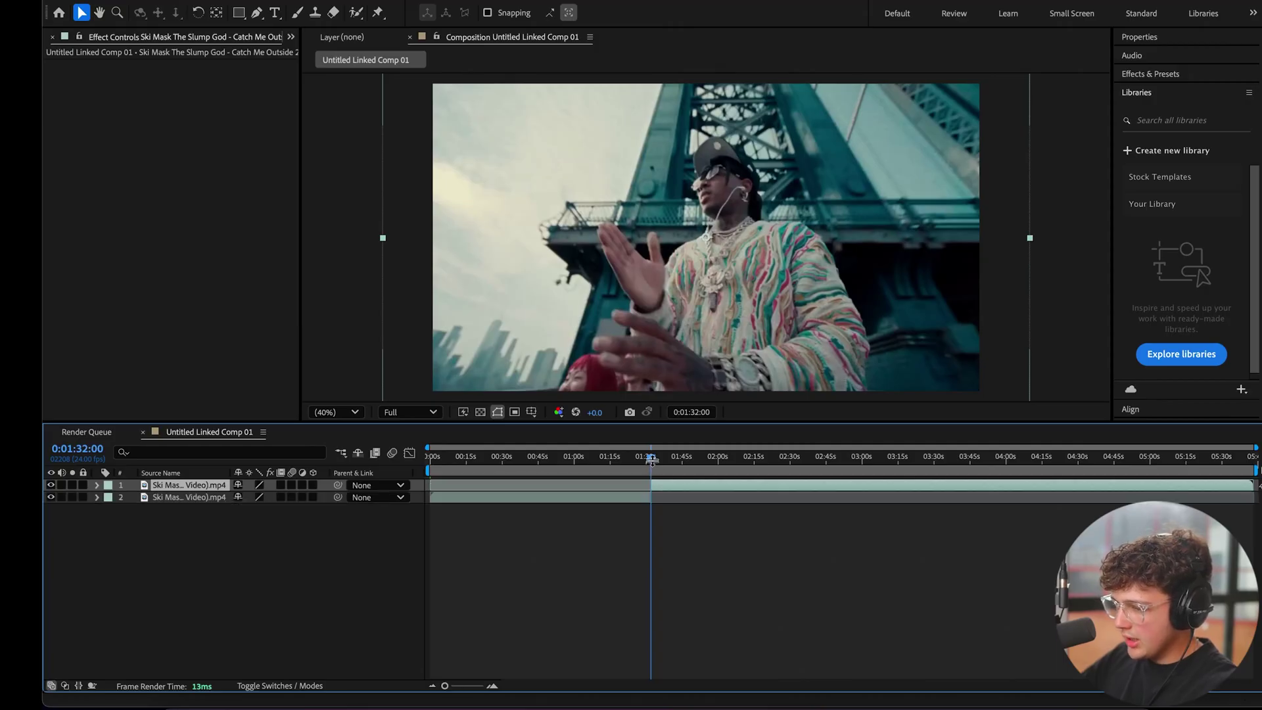
{"action": "left_click_drag", "start_coordinate": [651, 460], "coordinate": [654, 461]}
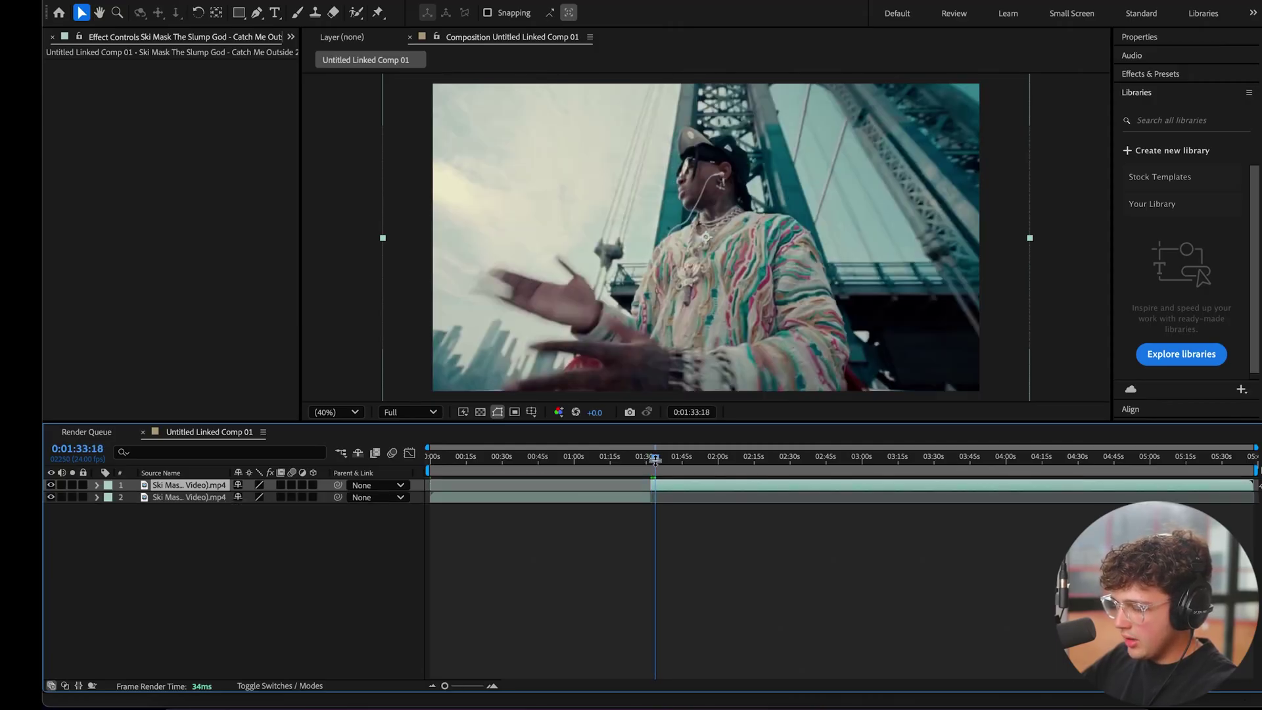
{"action": "key", "text": "ctrl+shift+d"}
Step: Pre-compose the short middle layer, moving all attributes into the new composition
{"action": "scroll", "coordinate": [649, 491], "scroll_direction": "up", "scroll_amount": 5}
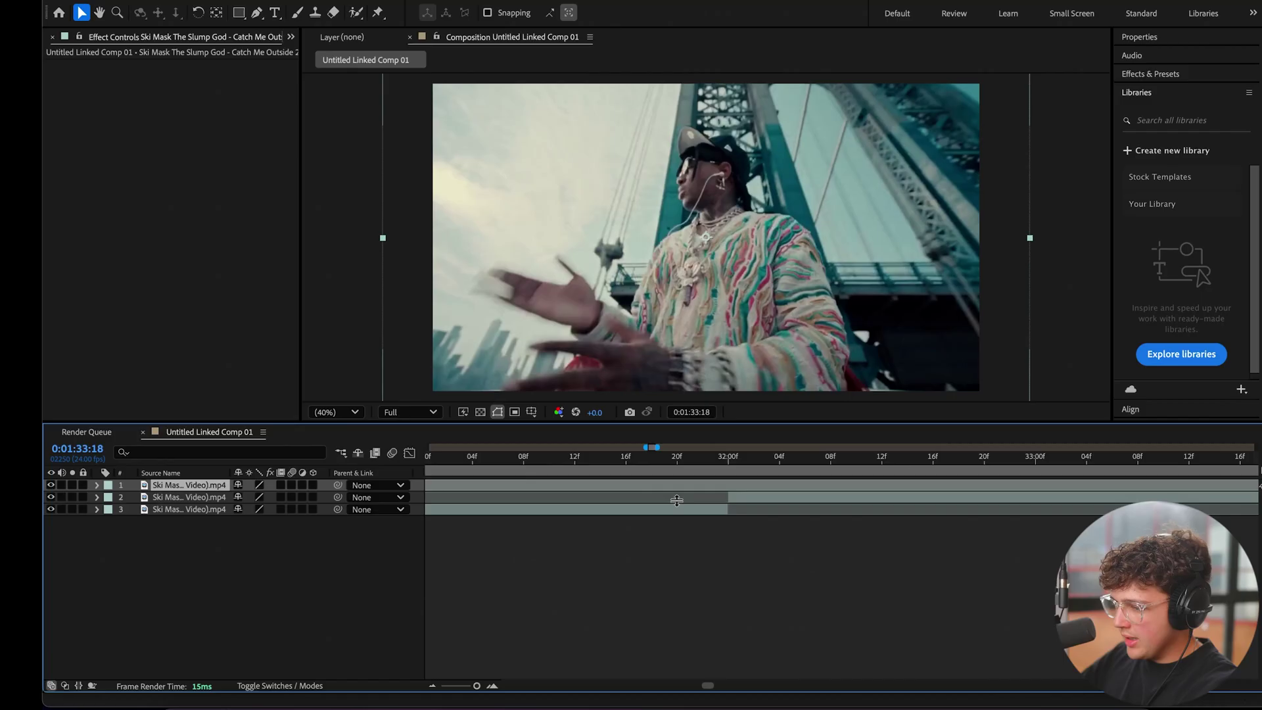
{"action": "left_click", "coordinate": [763, 498]}
{"action": "left_click_drag", "start_coordinate": [797, 464], "coordinate": [767, 460]}
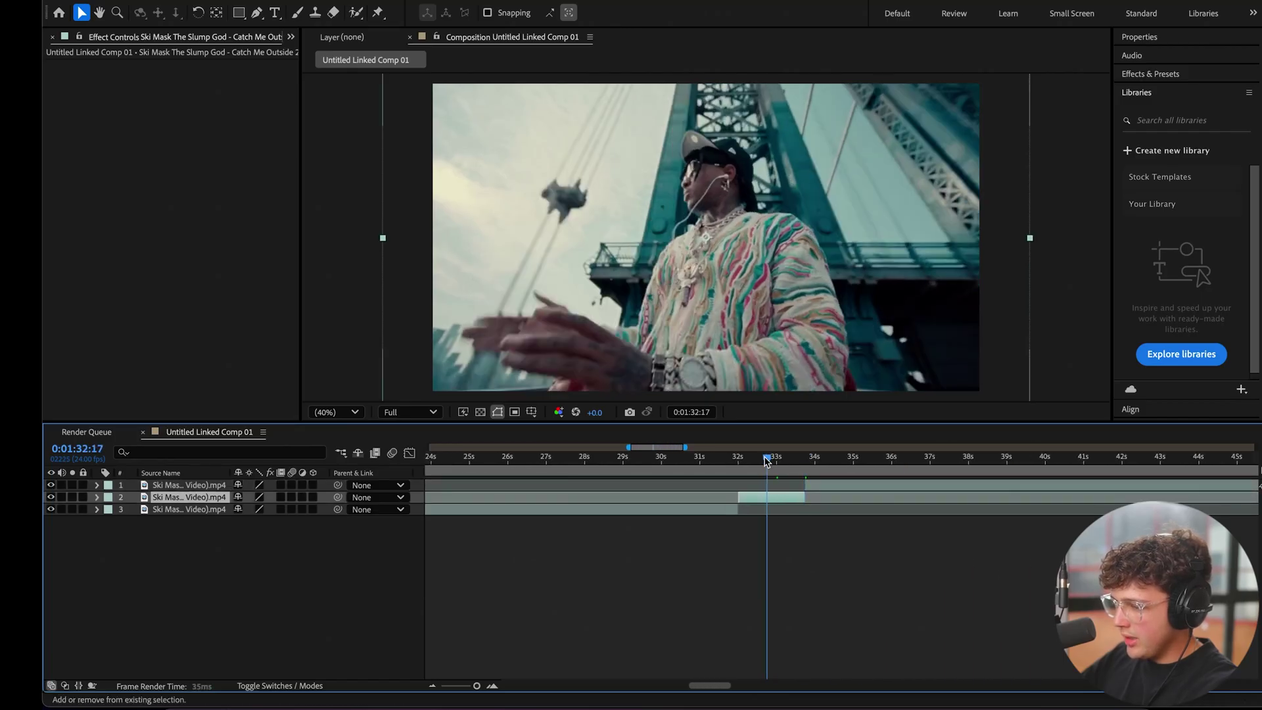
{"action": "right_click", "coordinate": [776, 498]}
{"action": "mouse_move", "coordinate": [852, 554]}
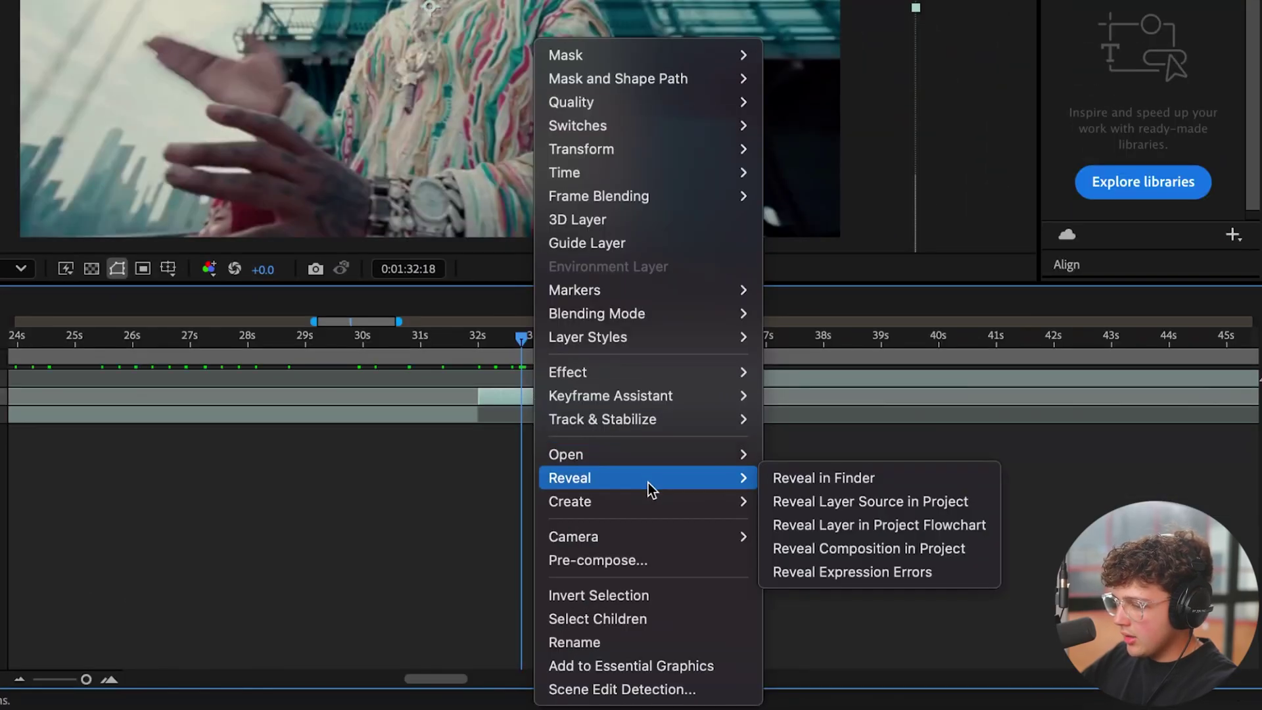
{"action": "left_click", "coordinate": [618, 563]}
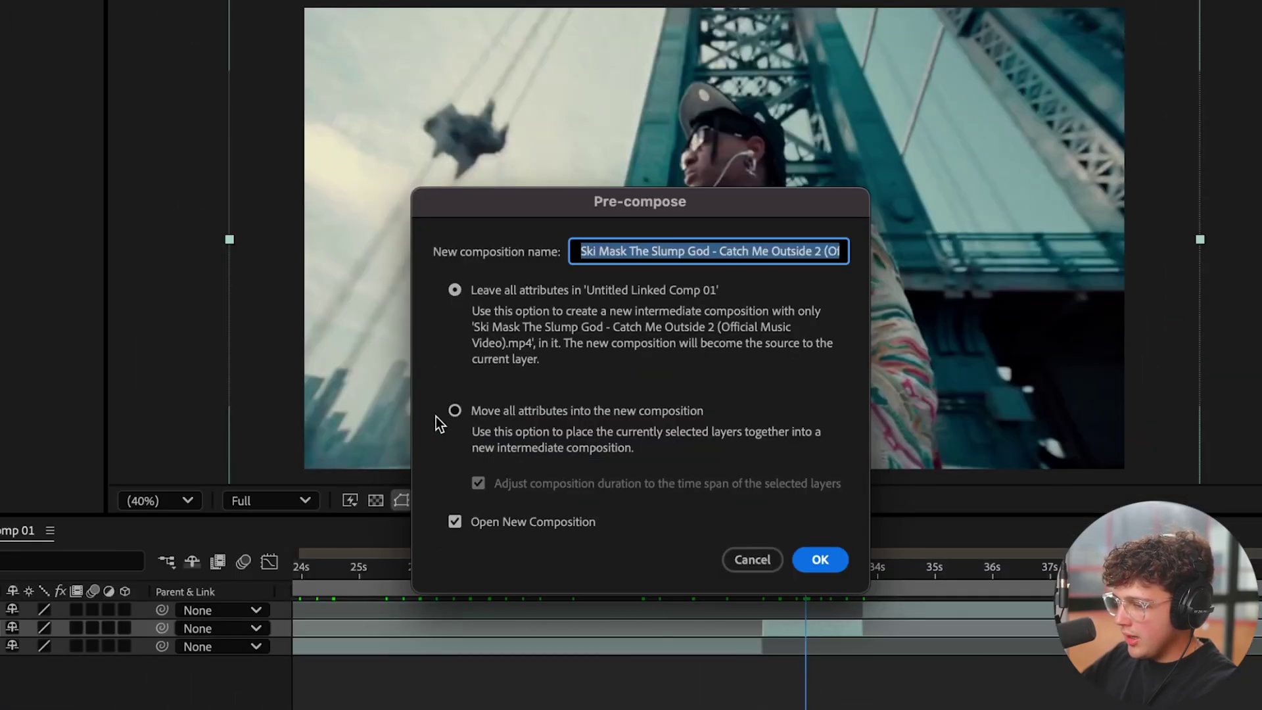
{"action": "left_click", "coordinate": [454, 410]}
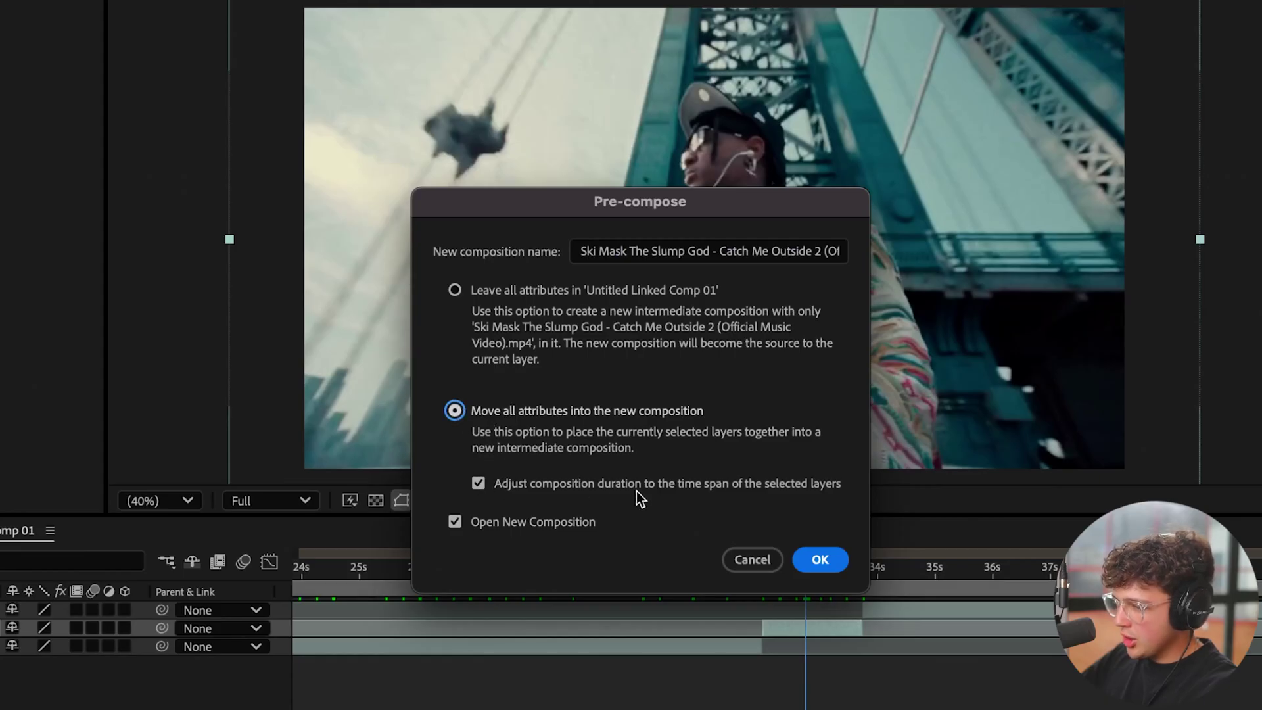
{"action": "left_click", "coordinate": [838, 561]}
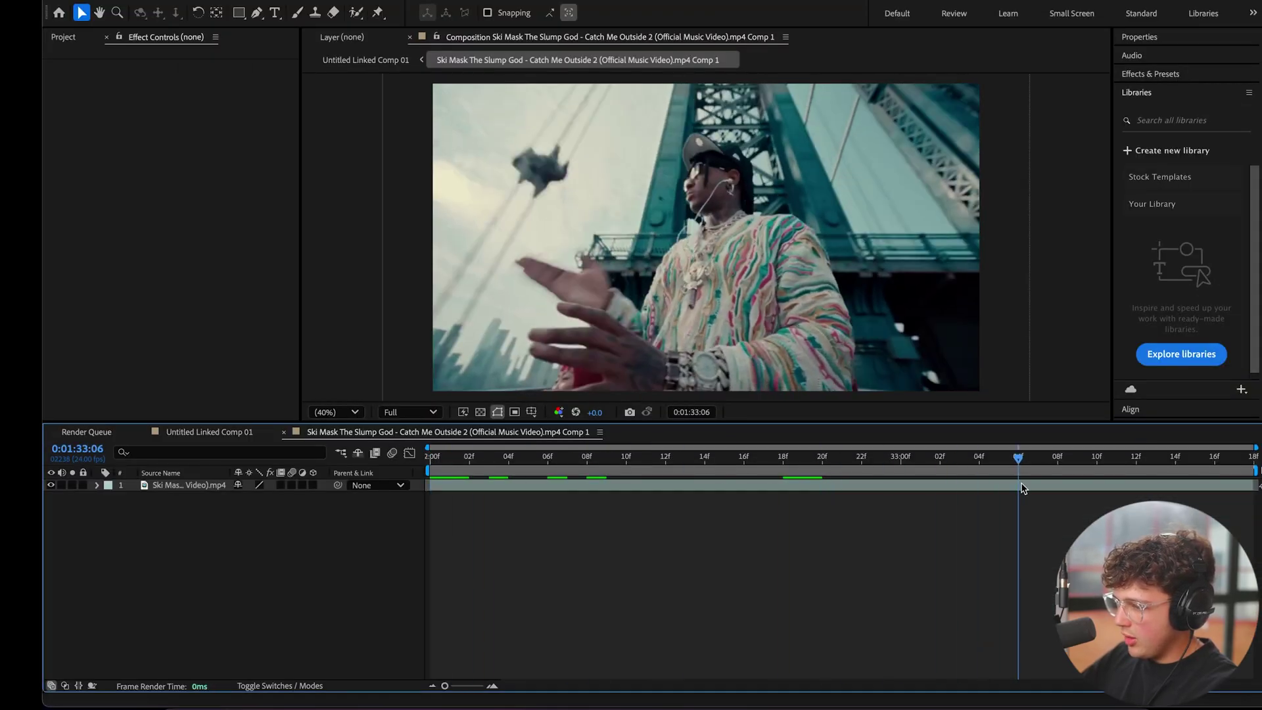
Step: Preview the linked comp in Premiere, show the frame-rate whiteboard sketch, then return to the editor
{"action": "key", "text": "space"}
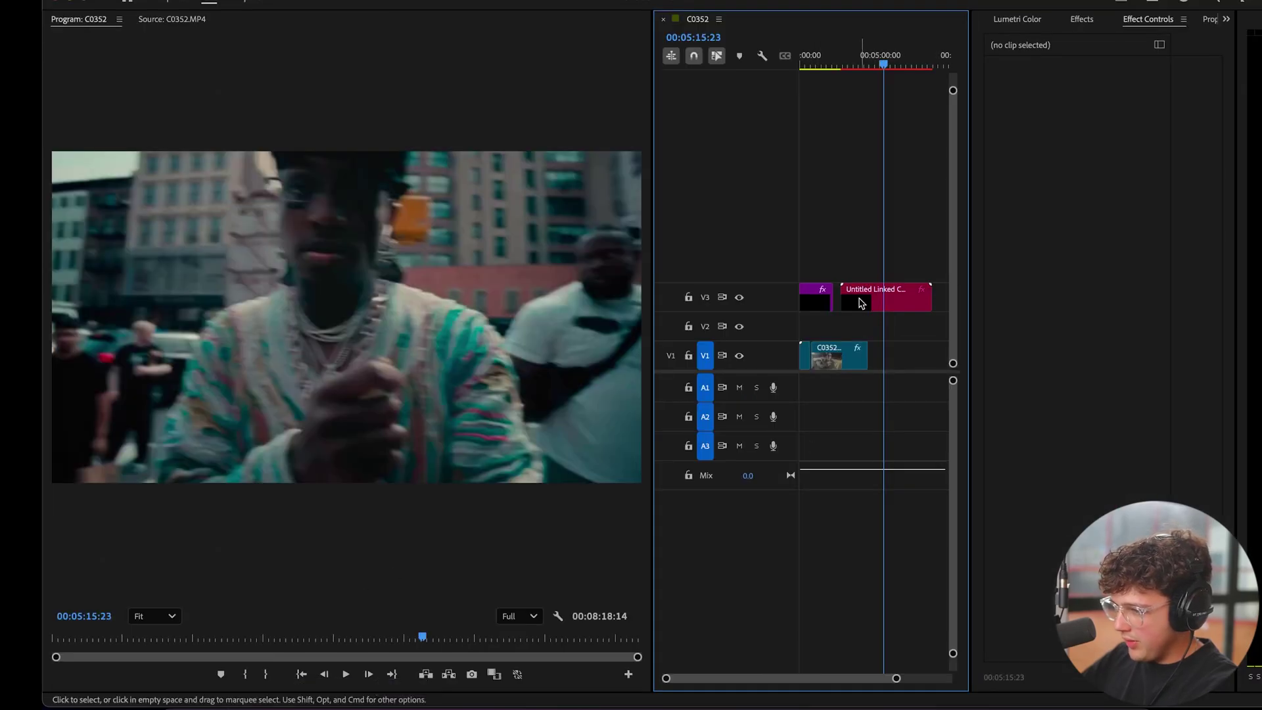
{"action": "left_click", "coordinate": [879, 60]}
{"action": "left_click", "coordinate": [210, 704]}
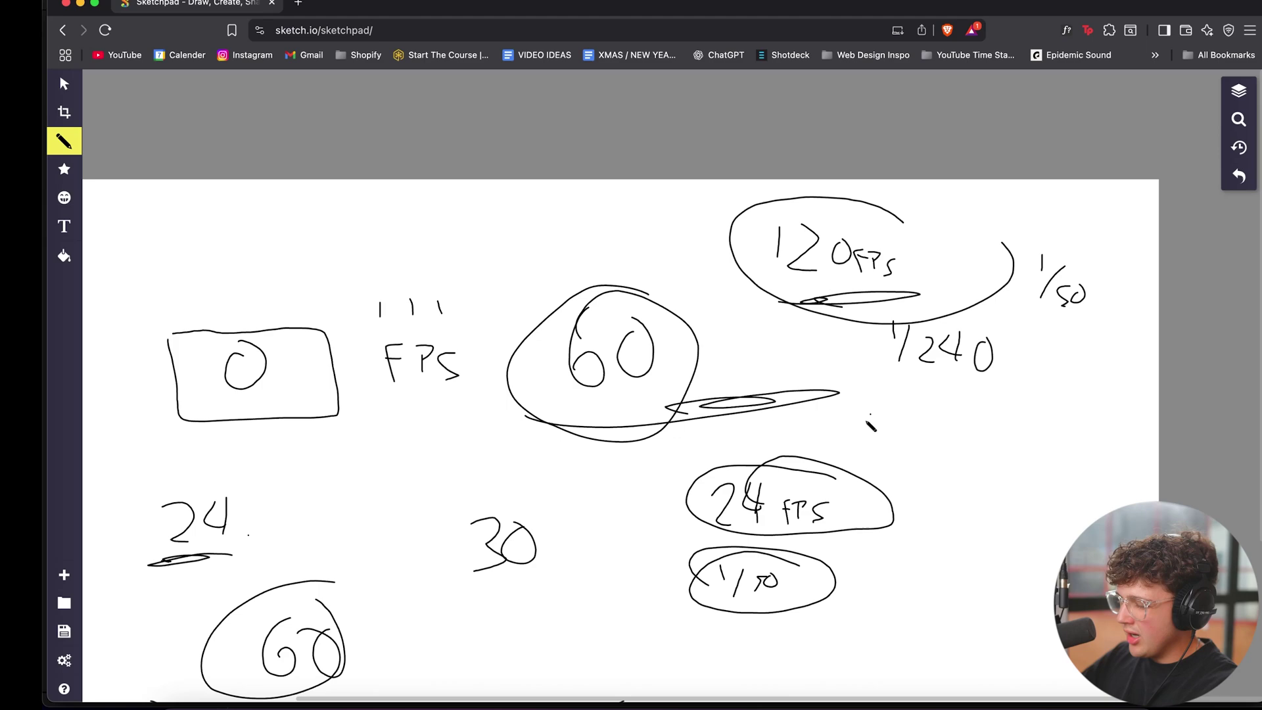
{"action": "left_click", "coordinate": [395, 705]}
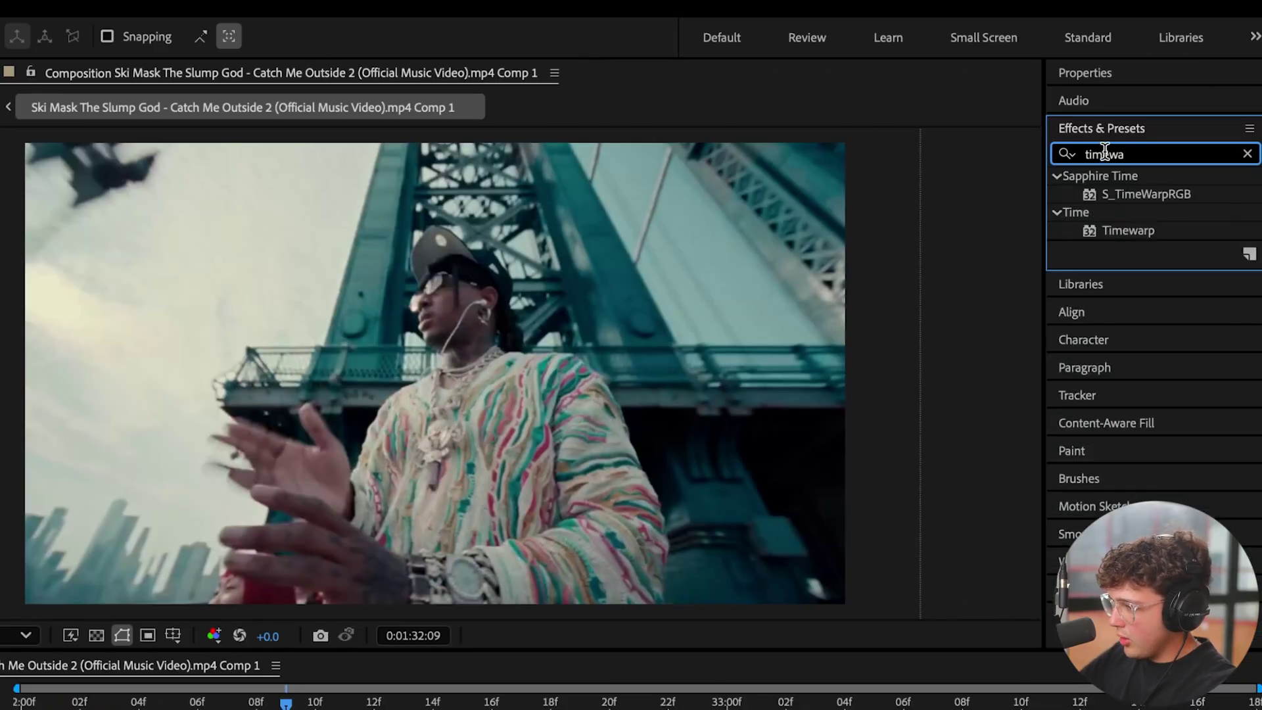
Step: Apply Timewarp to the nested Ski Mask layer, preview it, and set its Speed to 200
{"action": "key", "text": "Return"}
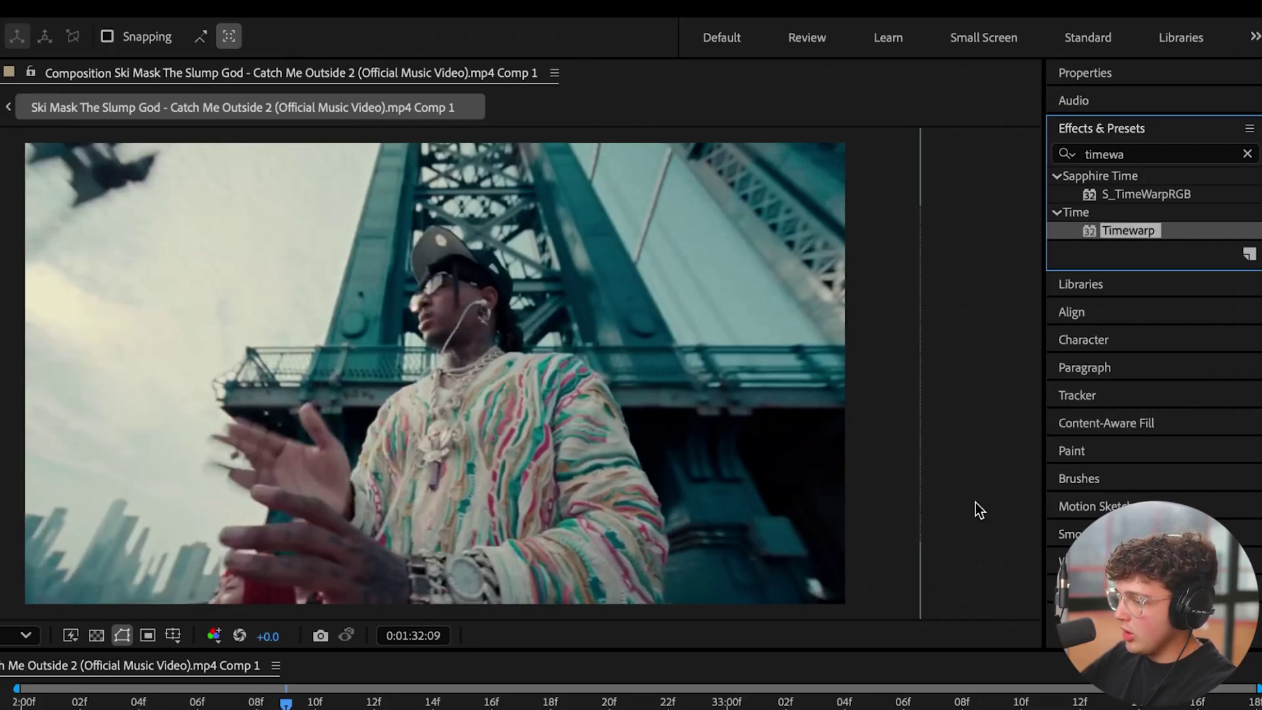
{"action": "left_click_drag", "start_coordinate": [1130, 230], "coordinate": [587, 462]}
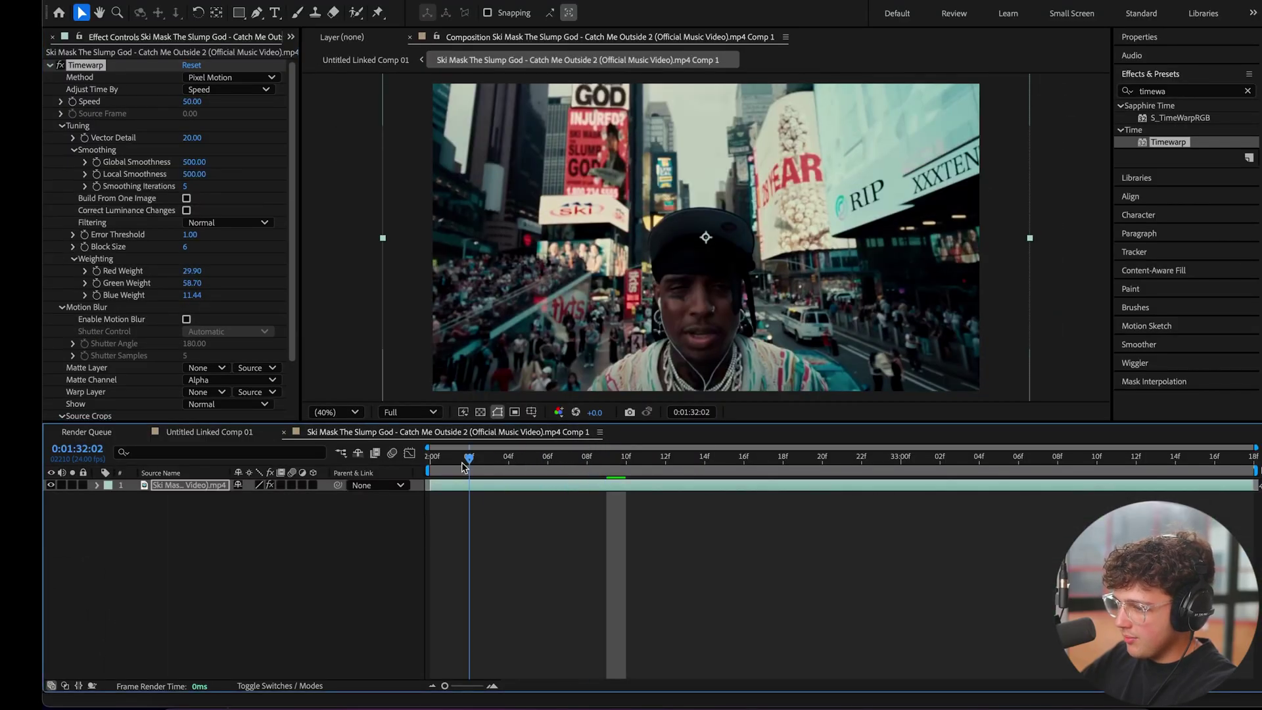
{"action": "key", "text": "space"}
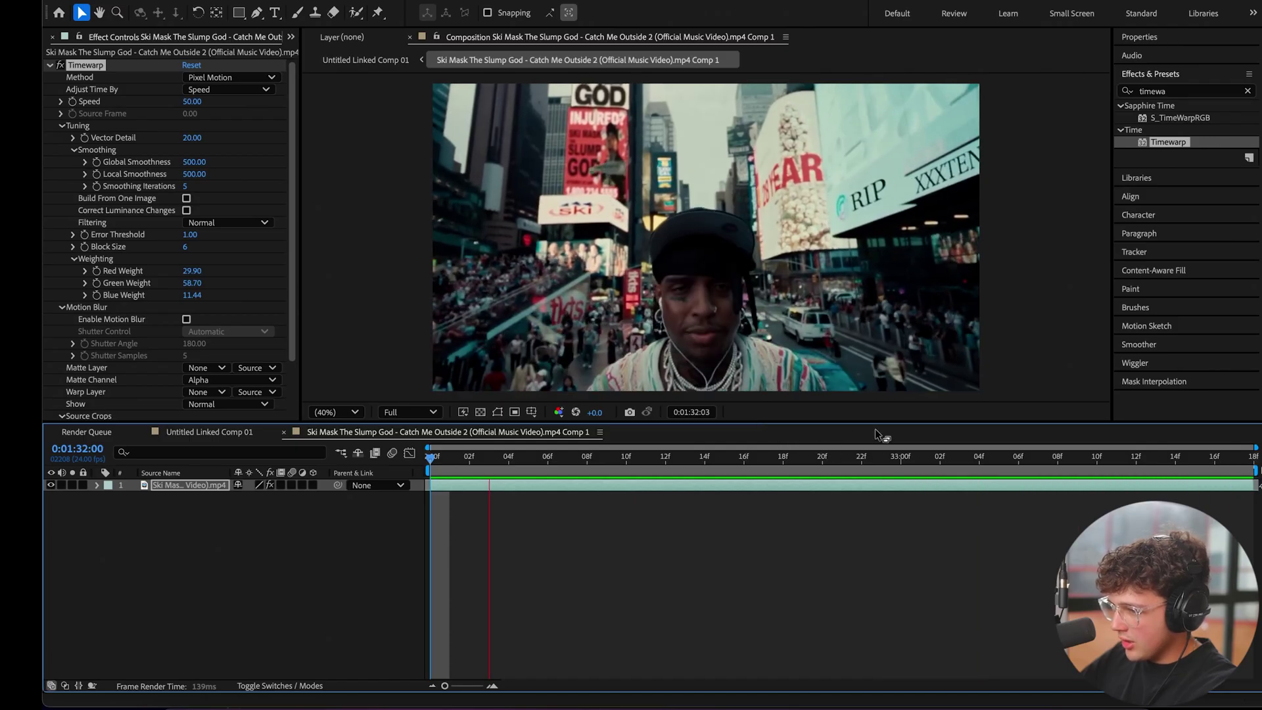
{"action": "left_click", "coordinate": [720, 367]}
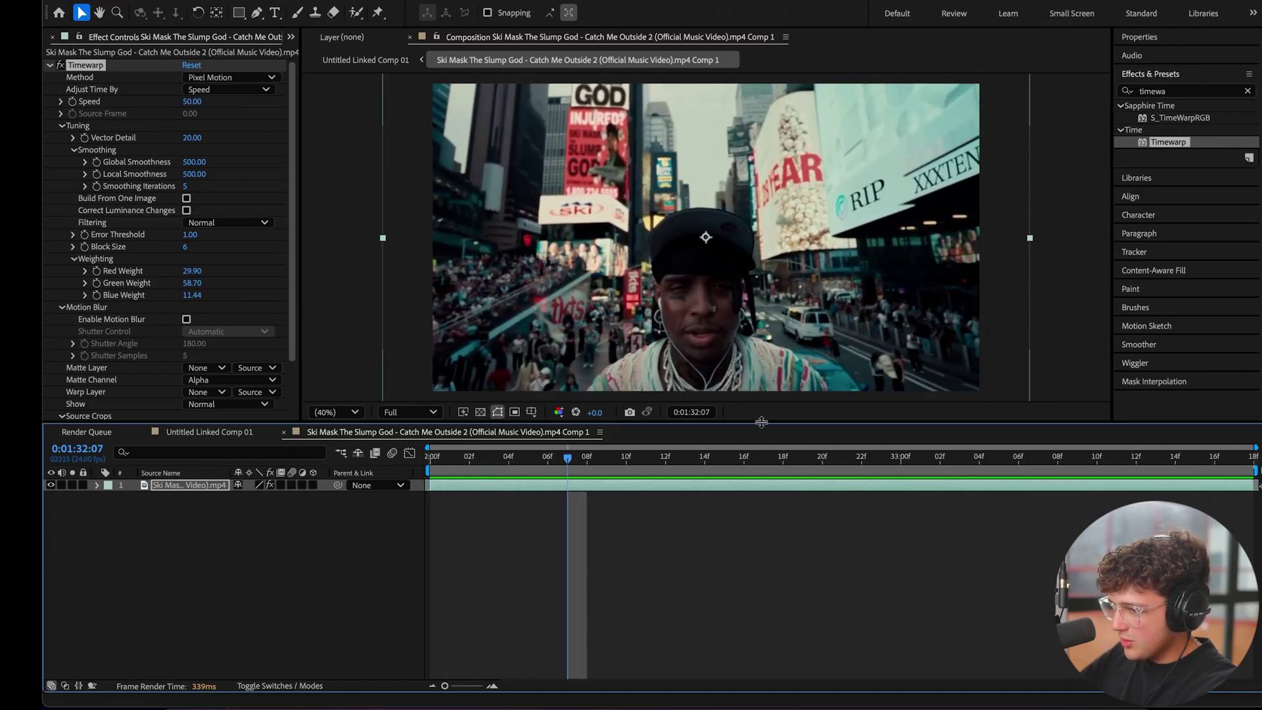
{"action": "left_click_drag", "start_coordinate": [761, 422], "coordinate": [761, 516]}
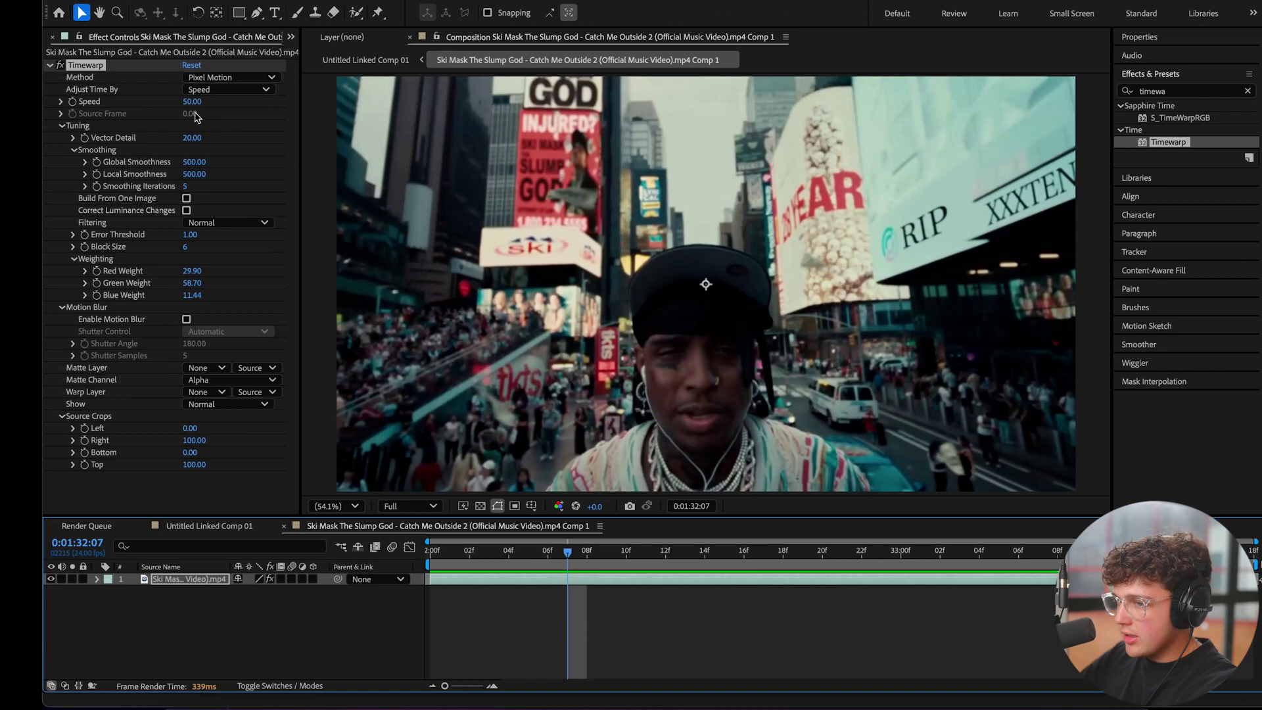
{"action": "key", "text": "Home"}
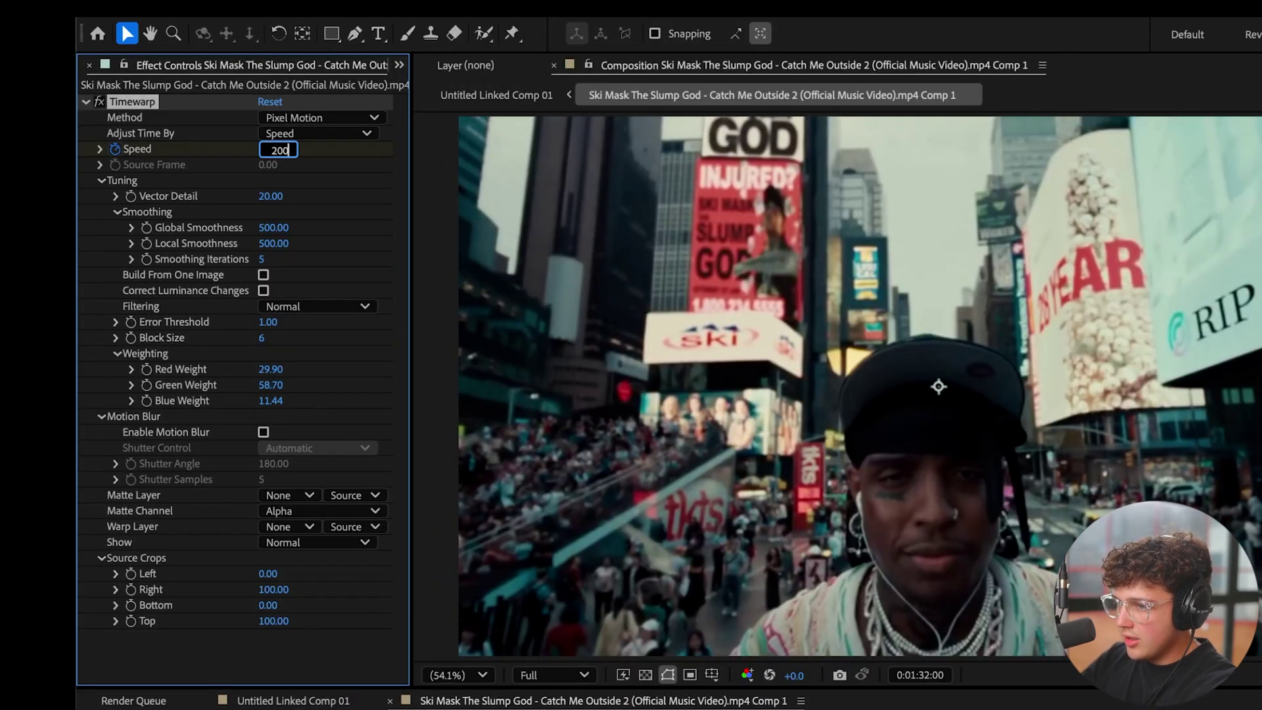
{"action": "type", "text": "200"}
{"action": "key", "text": "Return"}
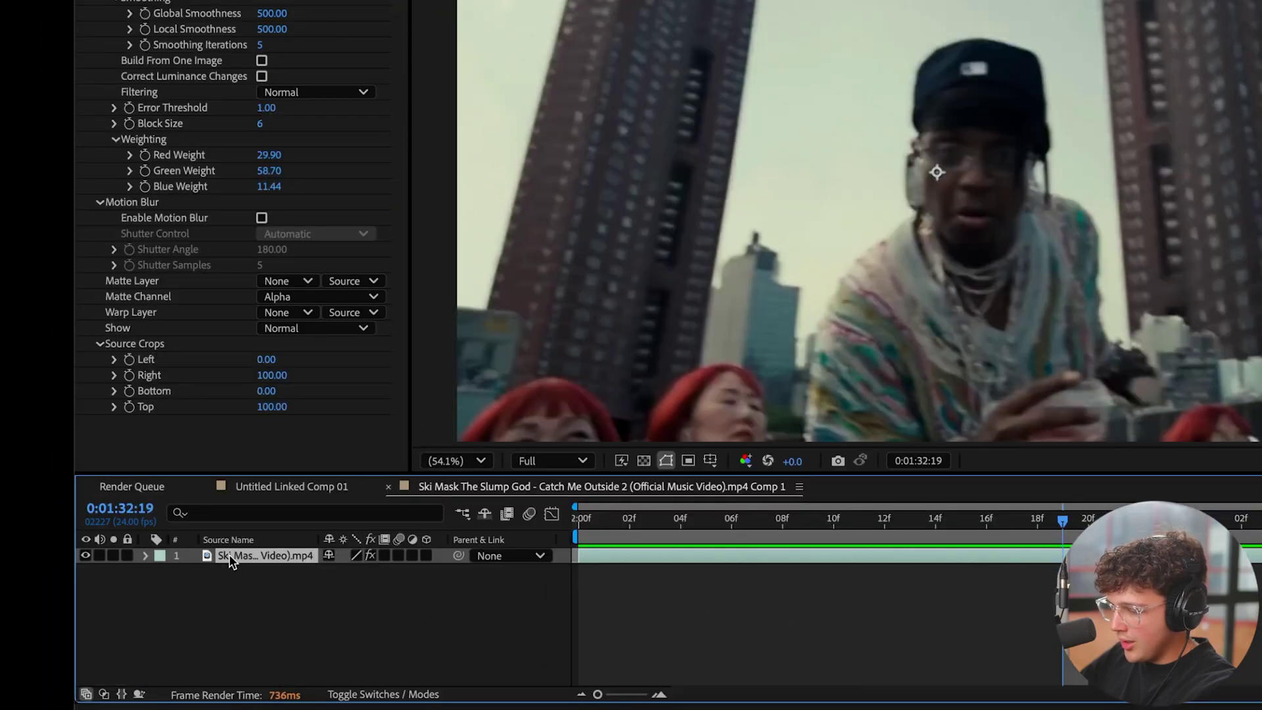
Step: Keyframe Timewarp Speed at 200, add a 50 keyframe a few frames later, and preview the ramp
{"action": "key", "text": "u"}
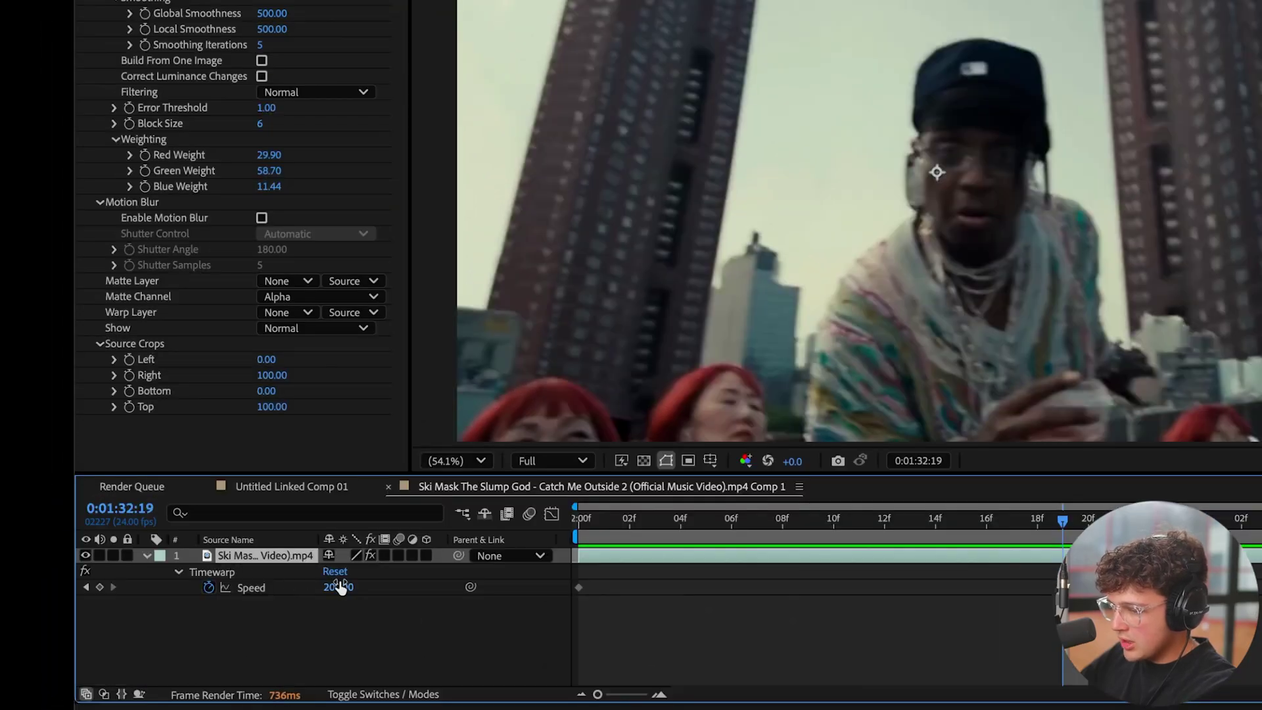
{"action": "left_click", "coordinate": [100, 587]}
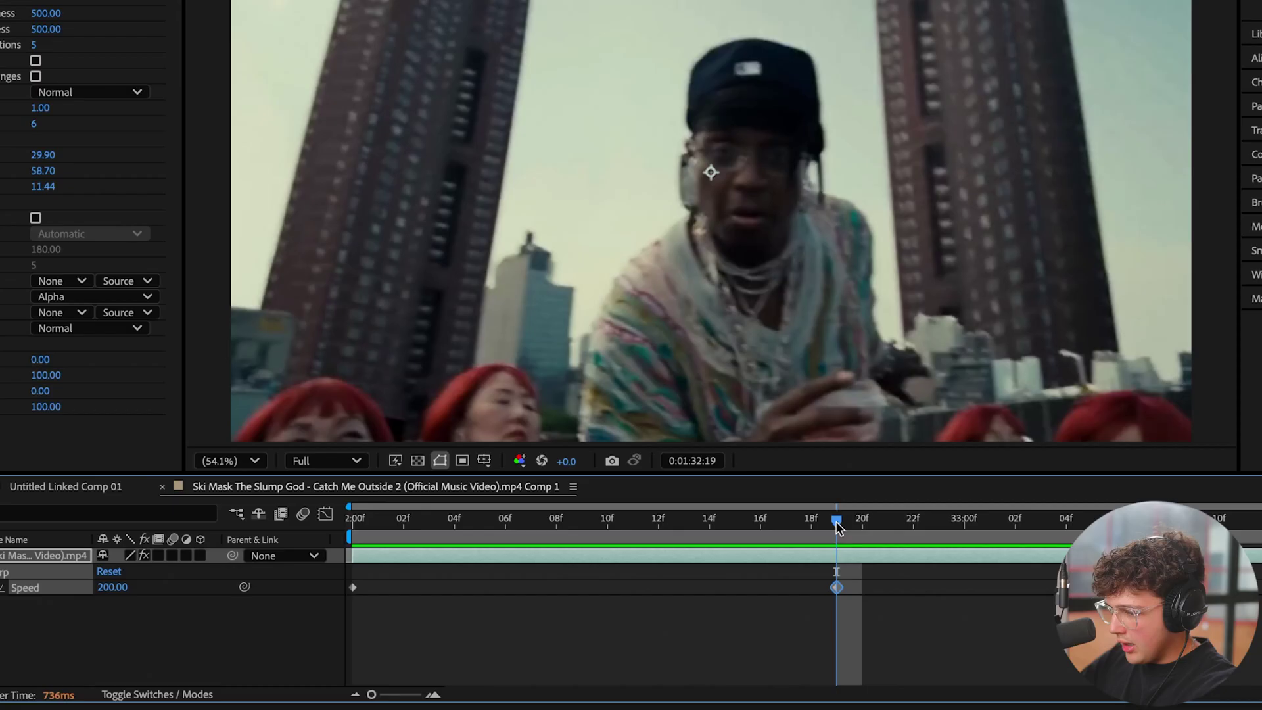
{"action": "left_click_drag", "start_coordinate": [1061, 521], "coordinate": [1076, 527]}
{"action": "left_click_drag", "start_coordinate": [863, 521], "coordinate": [913, 521]}
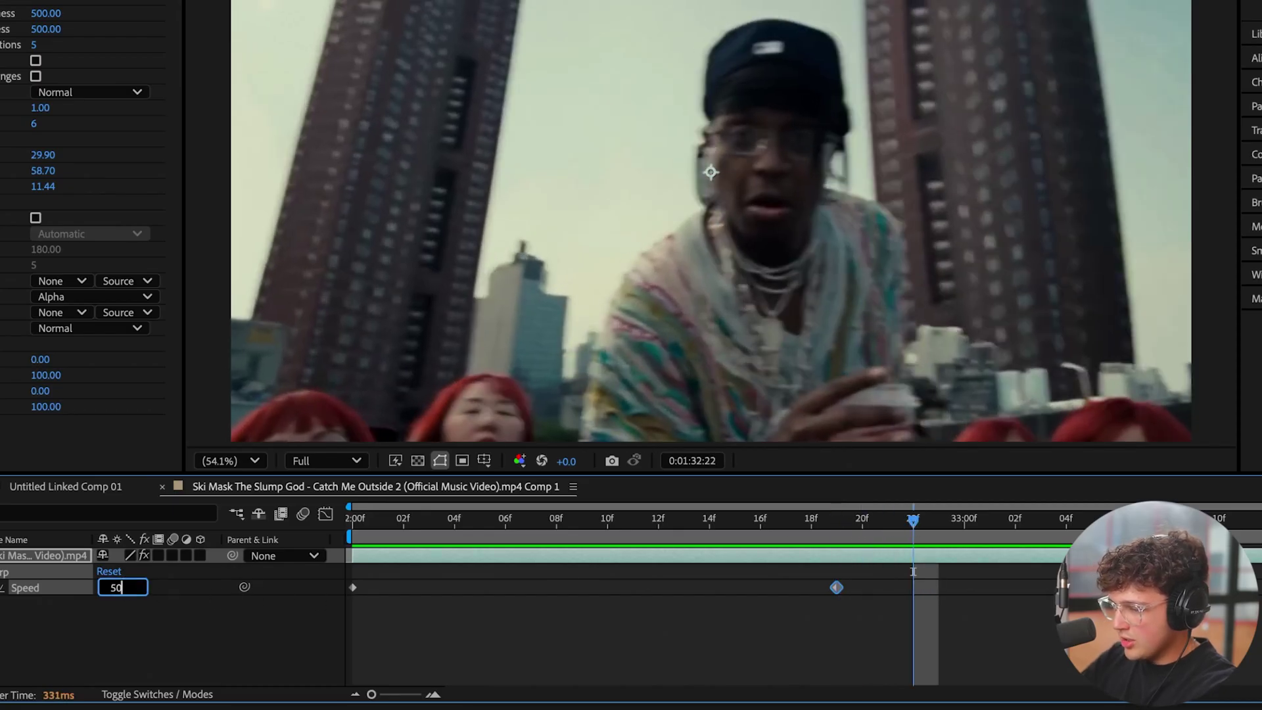
{"action": "key", "text": "Return"}
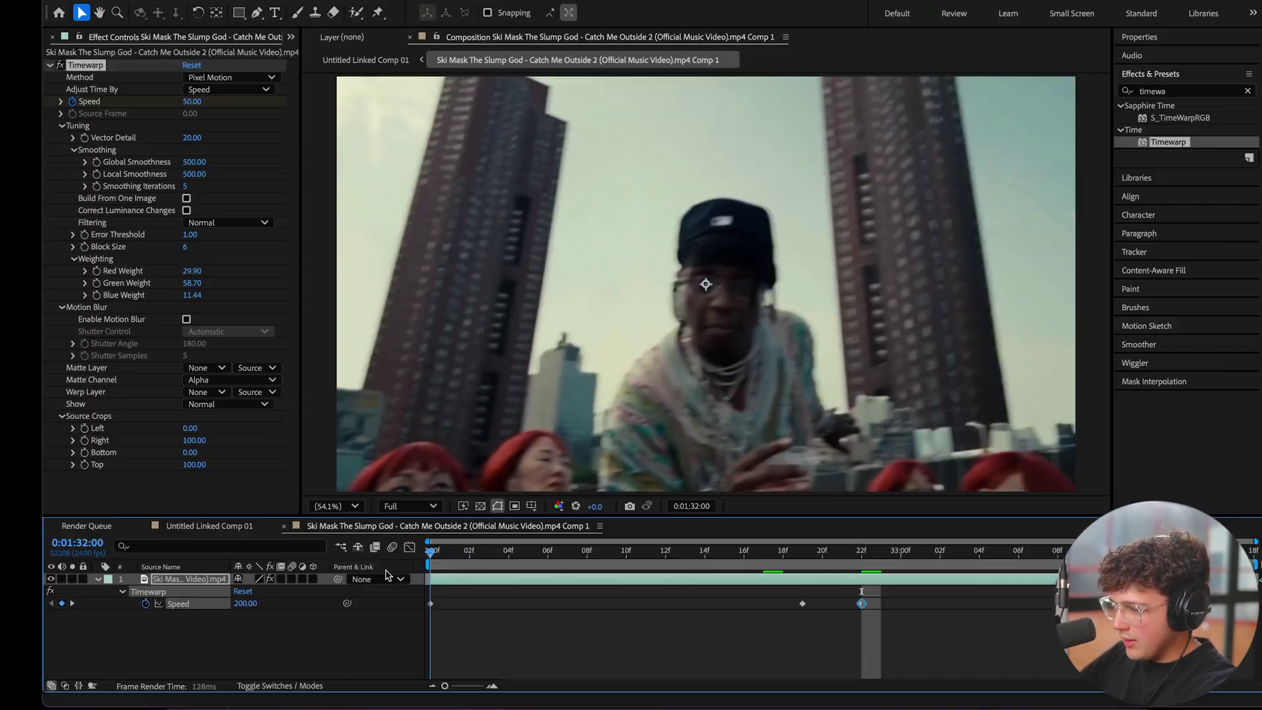
{"action": "key", "text": "space"}
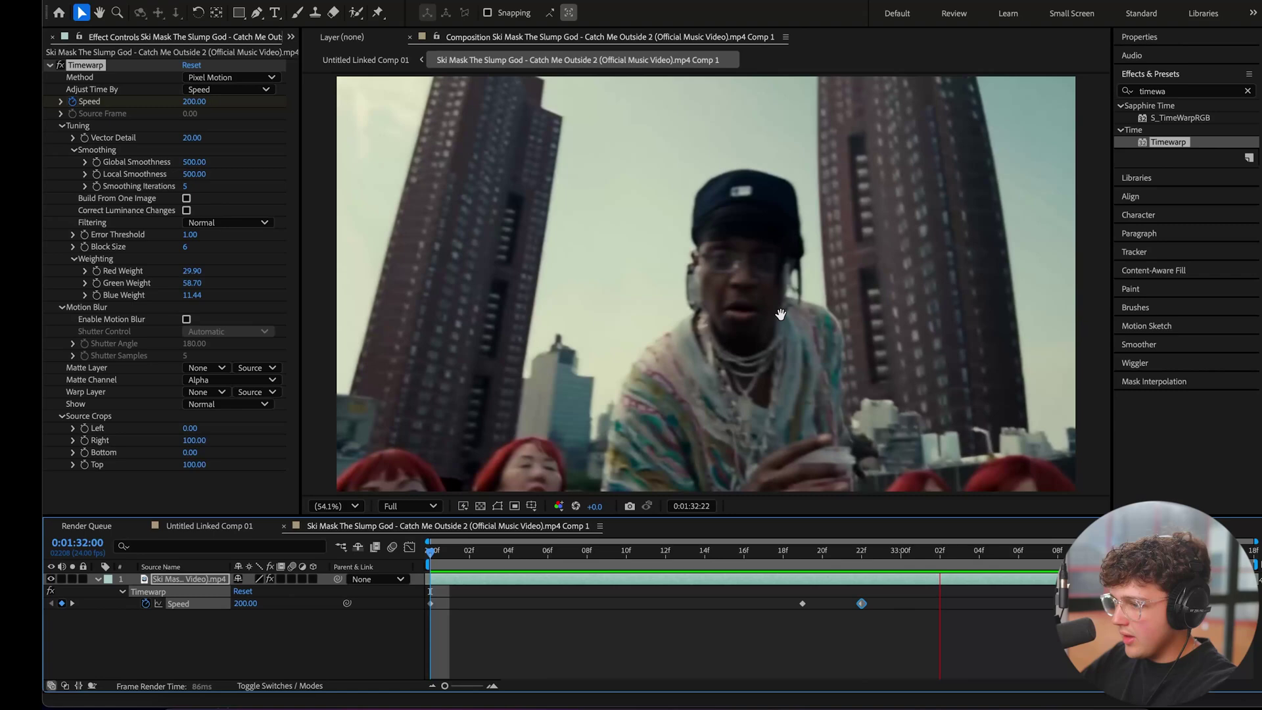
{"action": "key", "text": "space"}
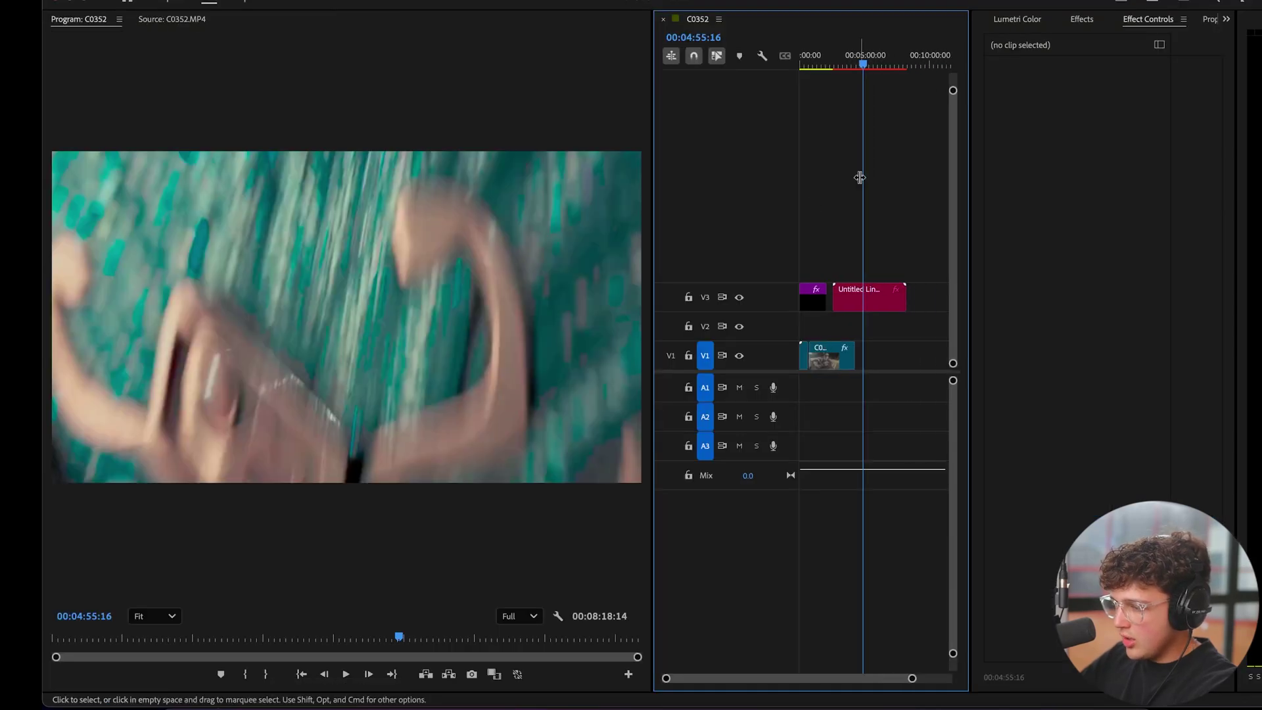
Step: Set the Ski Mask clip on V3 back to 100% speed
{"action": "key", "text": "minus"}
{"action": "right_click", "coordinate": [856, 304]}
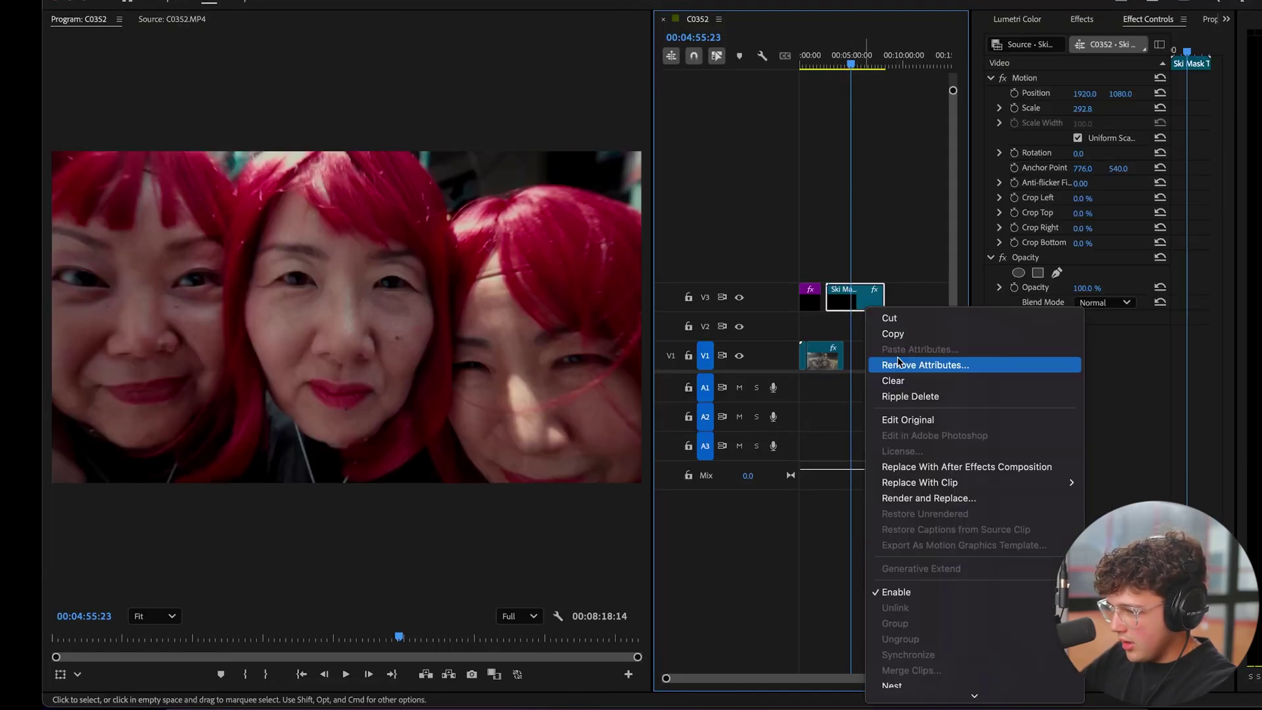
{"action": "scroll", "coordinate": [933, 648], "scroll_direction": "down", "scroll_amount": 4}
{"action": "left_click", "coordinate": [920, 639]}
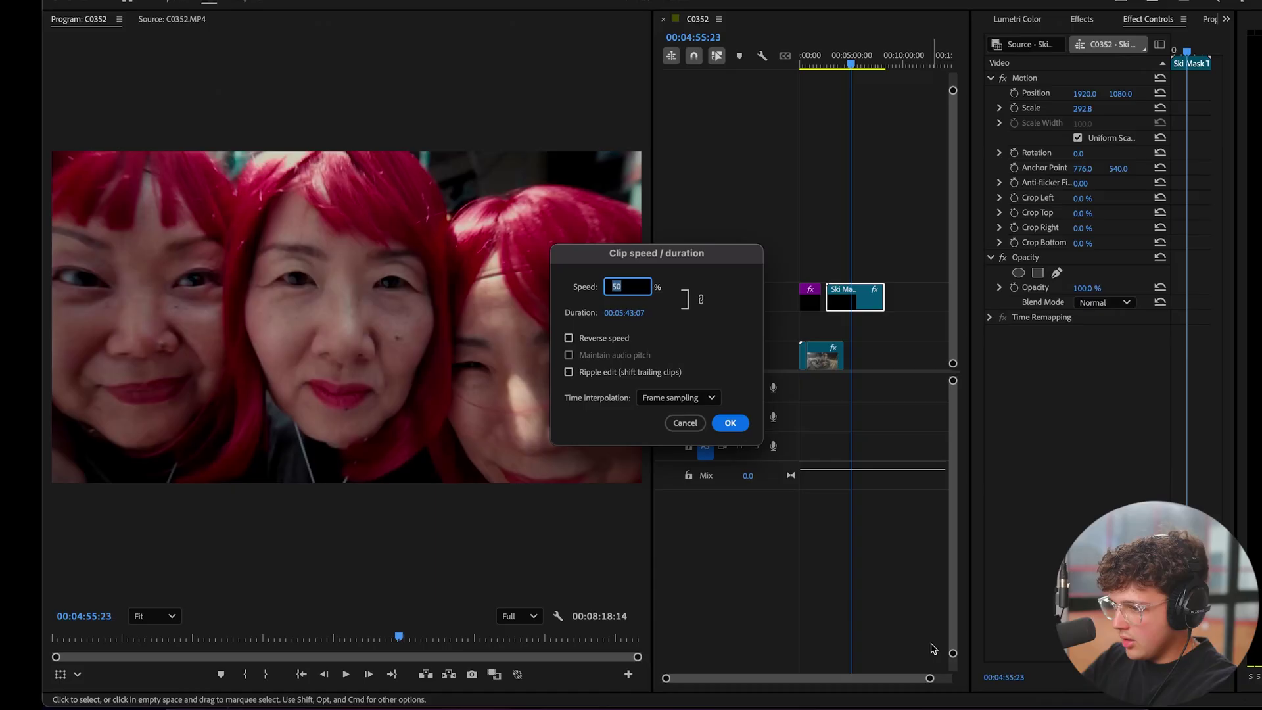
{"action": "type", "text": "100.0"}
{"action": "key", "text": "Return"}
Step: Replace the Ski Mask clip with a new linked After Effects composition and scrub to the shot
{"action": "right_click", "coordinate": [842, 301]}
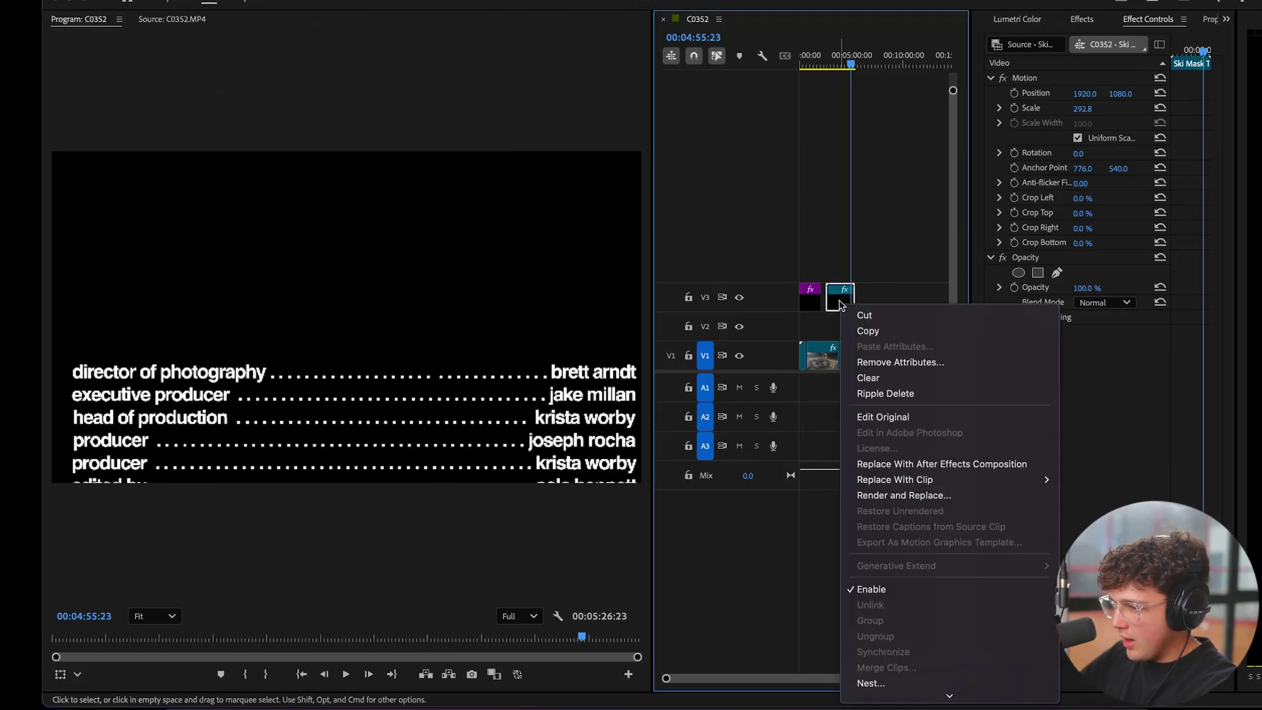
{"action": "left_click", "coordinate": [924, 463]}
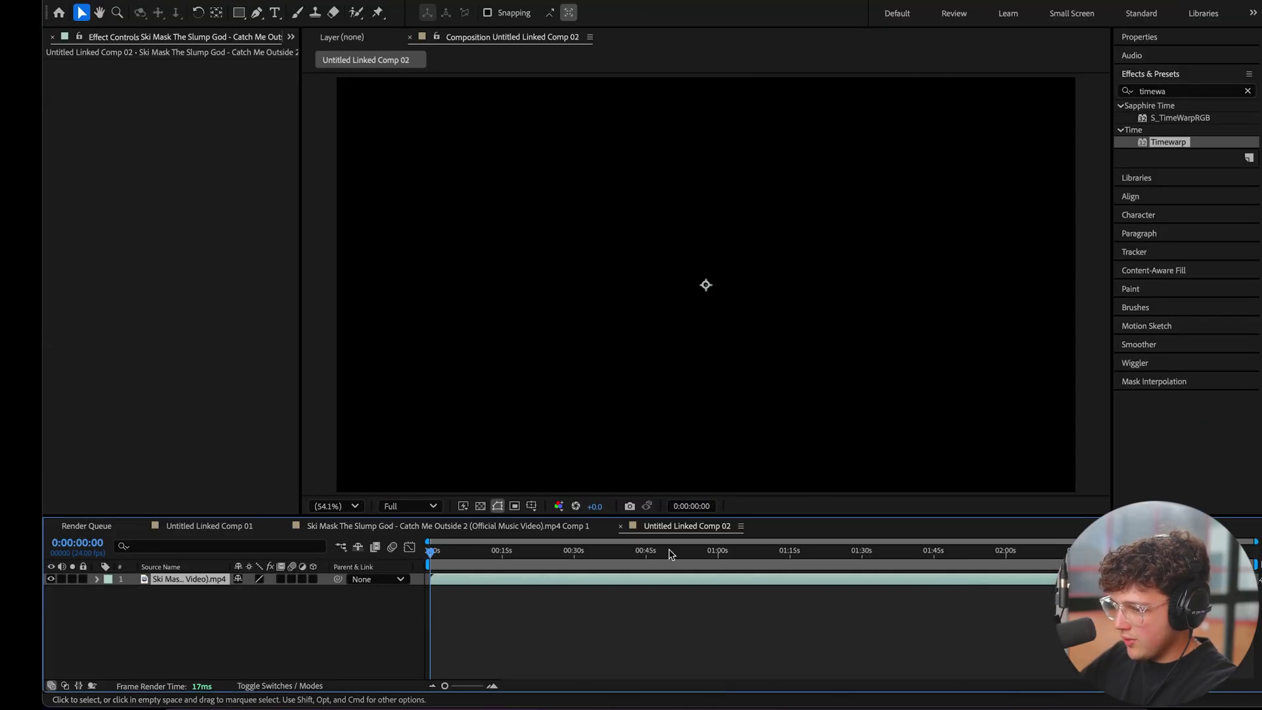
{"action": "left_click", "coordinate": [527, 552]}
{"action": "left_click_drag", "start_coordinate": [537, 559], "coordinate": [791, 586]}
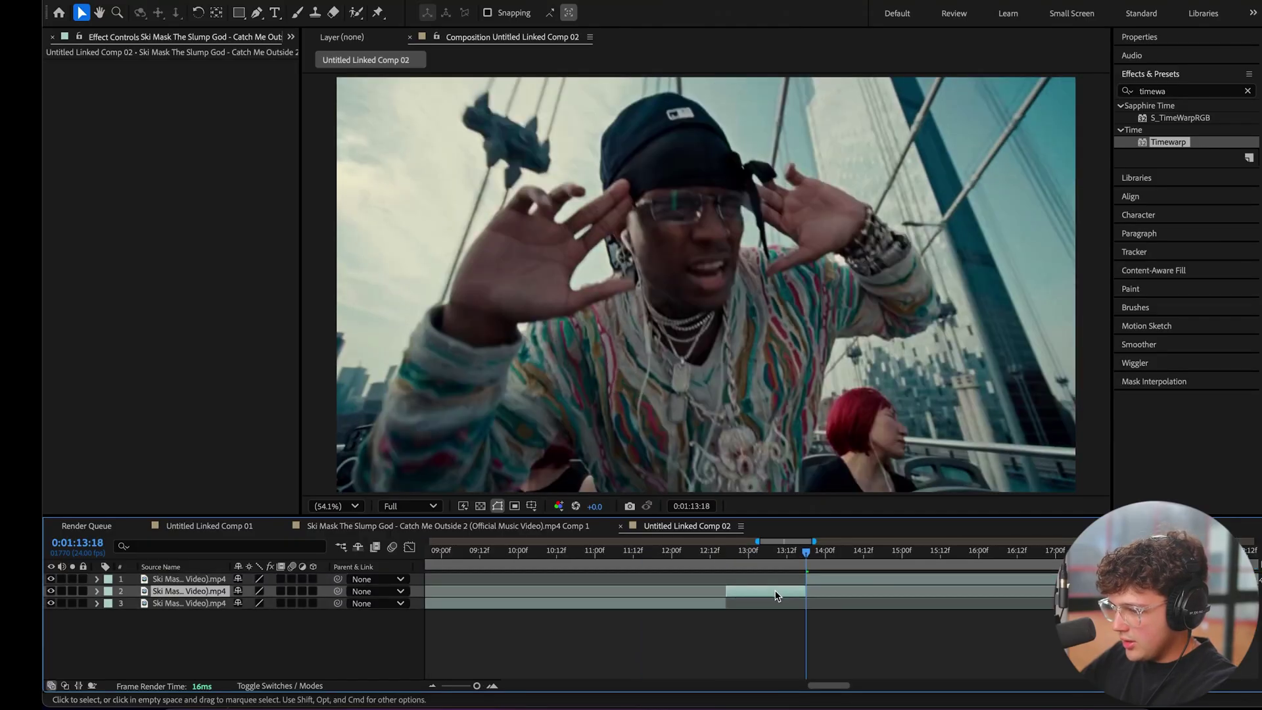
Step: Pre-compose the middle split layer with all attributes moved and Open New Composition unchecked
{"action": "right_click", "coordinate": [774, 591]}
{"action": "left_click", "coordinate": [818, 606]}
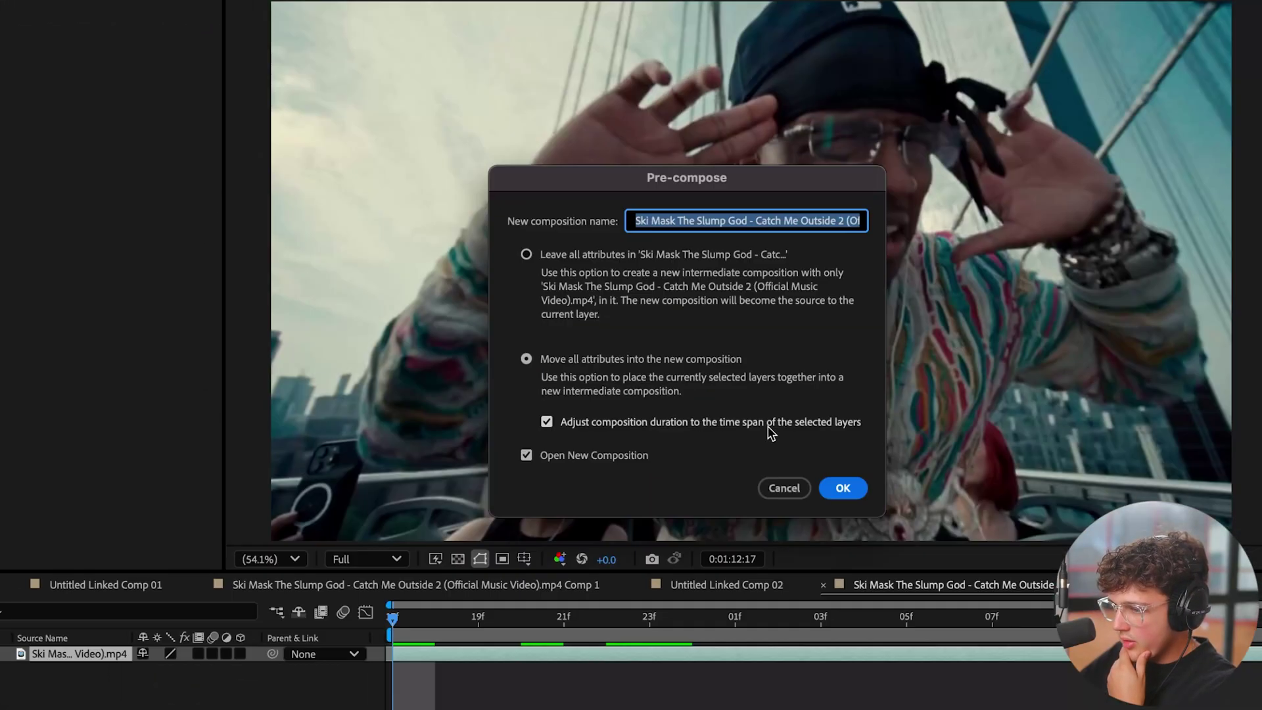
{"action": "left_click", "coordinate": [527, 455]}
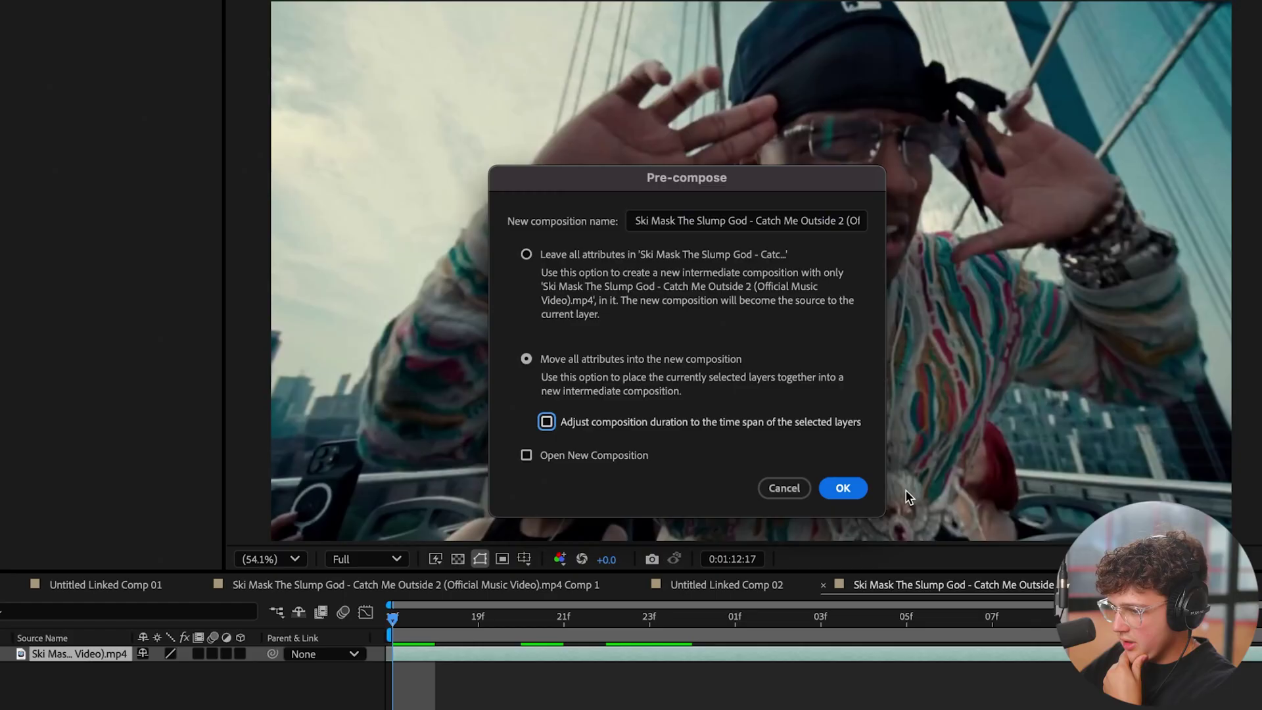
{"action": "left_click", "coordinate": [842, 487]}
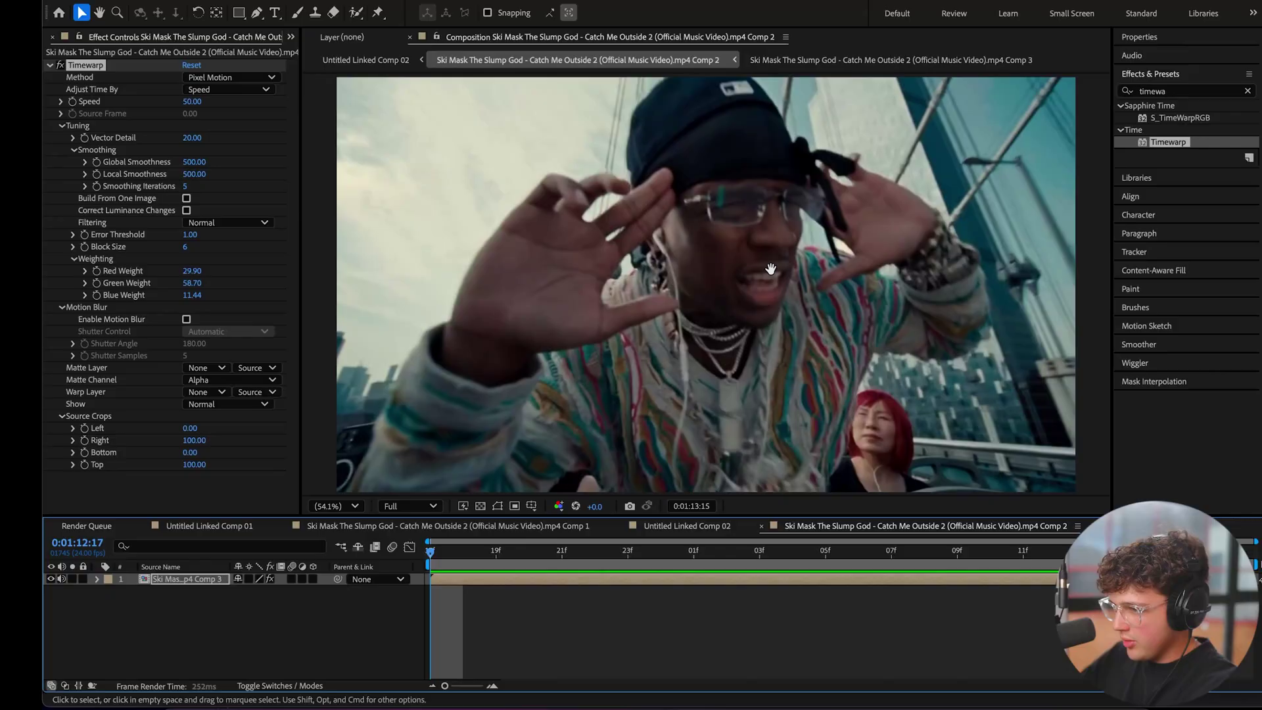
Step: Replay the bridge shot slowed at Timewarp Speed 50 from the start
{"action": "left_click", "coordinate": [58, 68]}
{"action": "left_click", "coordinate": [447, 559]}
{"action": "key", "text": "space"}
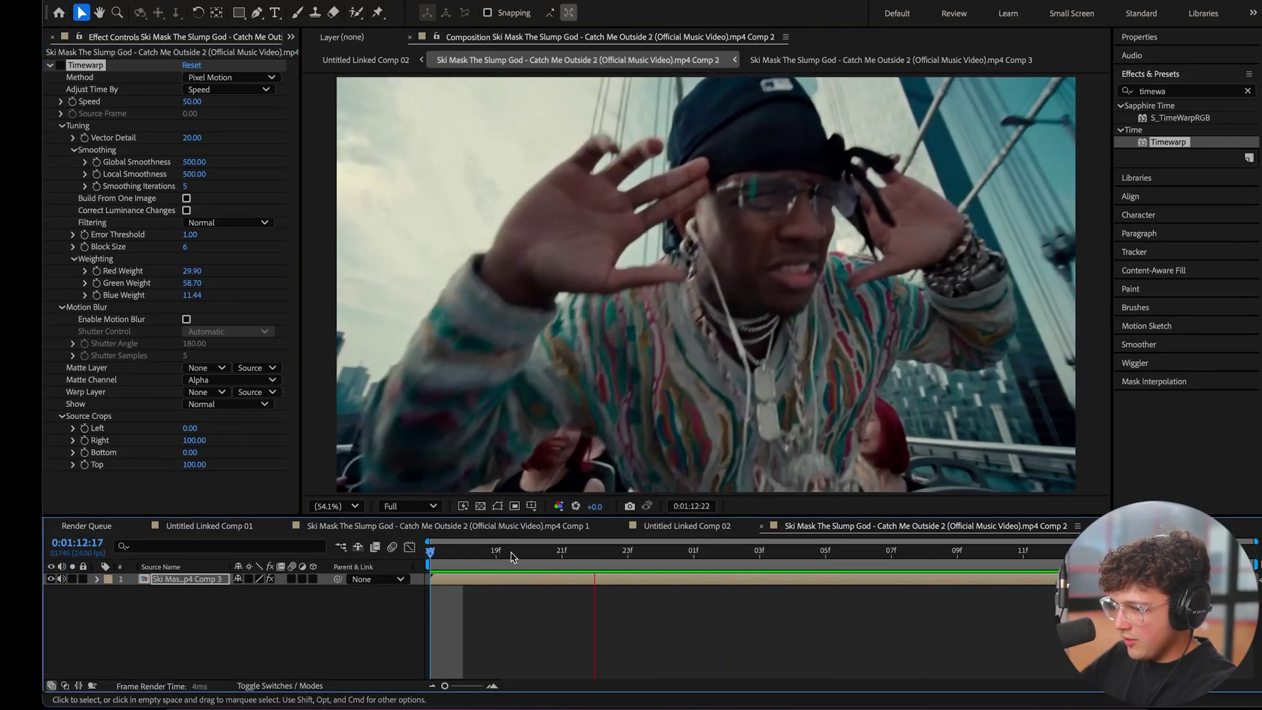
{"action": "left_click", "coordinate": [78, 77]}
{"action": "left_click", "coordinate": [450, 554]}
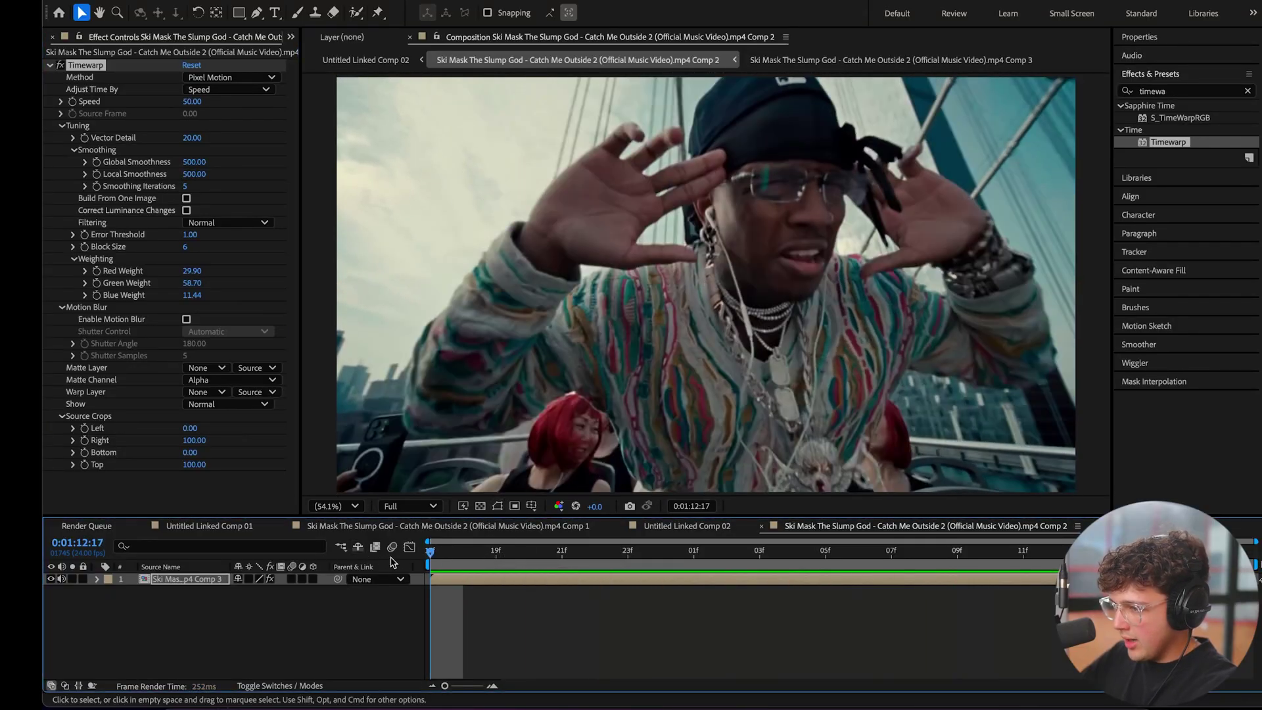
{"action": "key", "text": "space"}
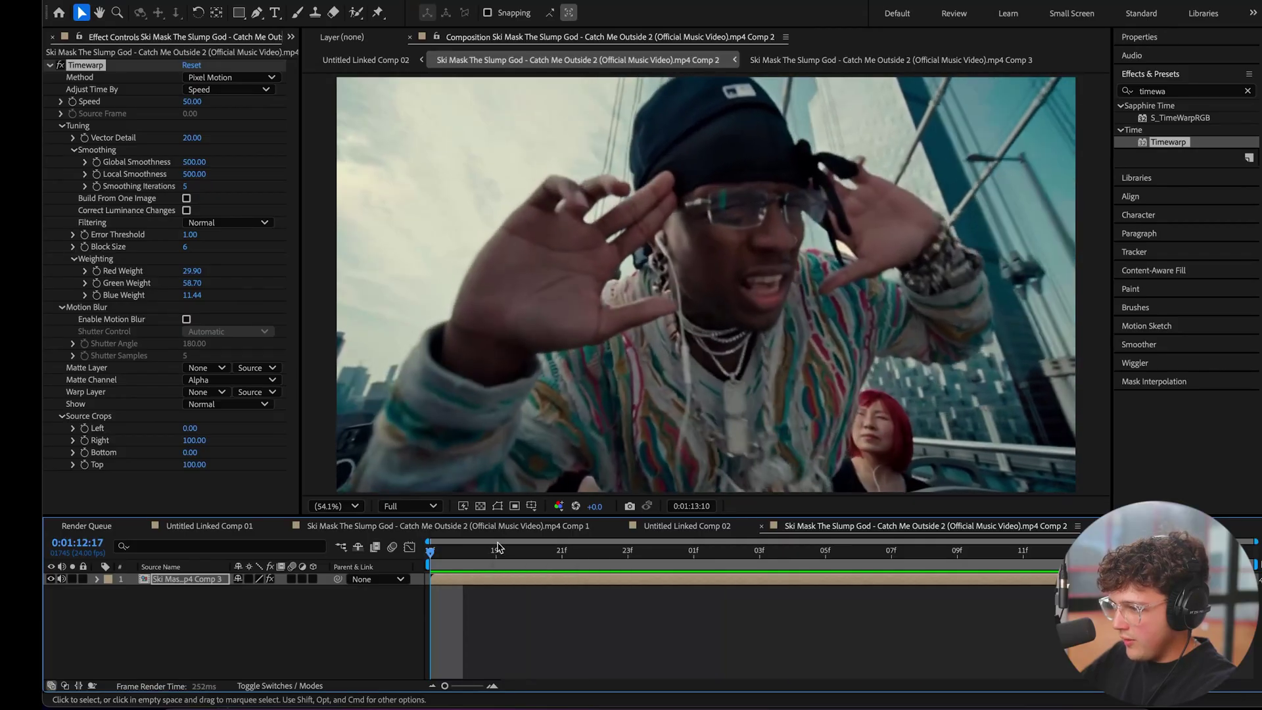
{"action": "key", "text": "space"}
{"action": "key", "text": "space"}
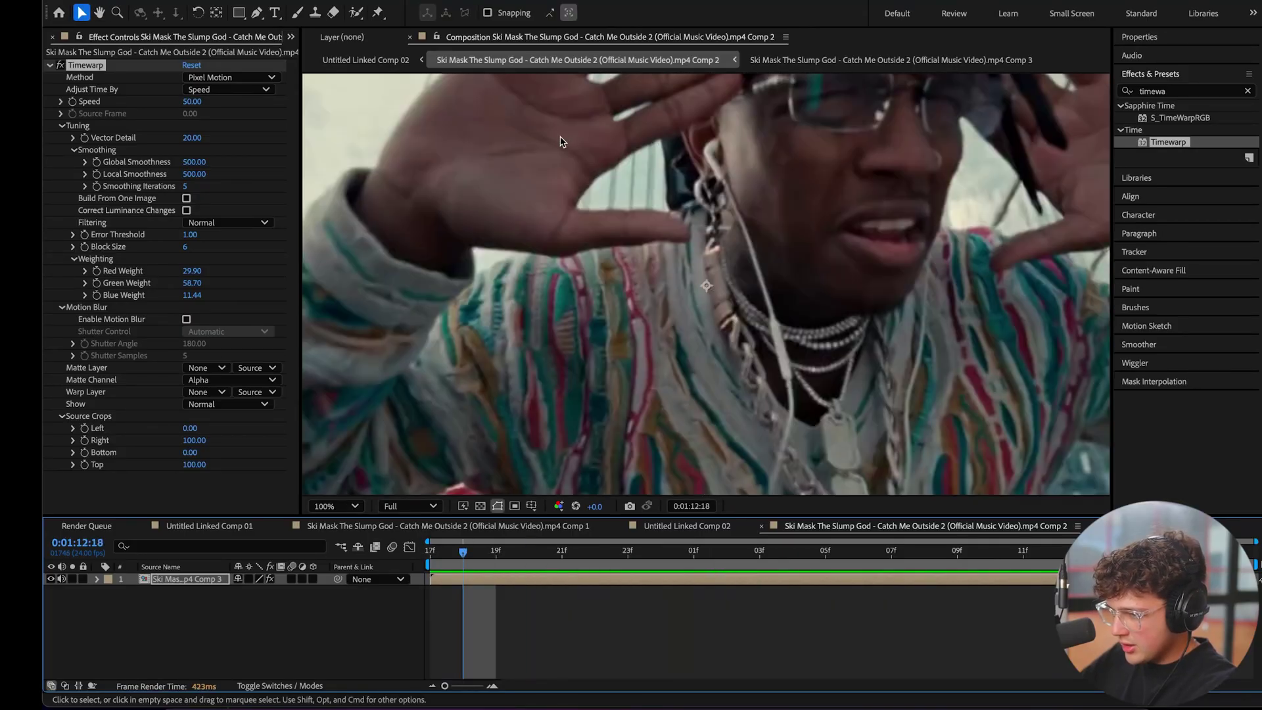
Step: Zoom the viewer to inspect artifacts, then set Timewarp Speed to 10
{"action": "scroll", "coordinate": [558, 135], "scroll_direction": "up", "scroll_amount": 3}
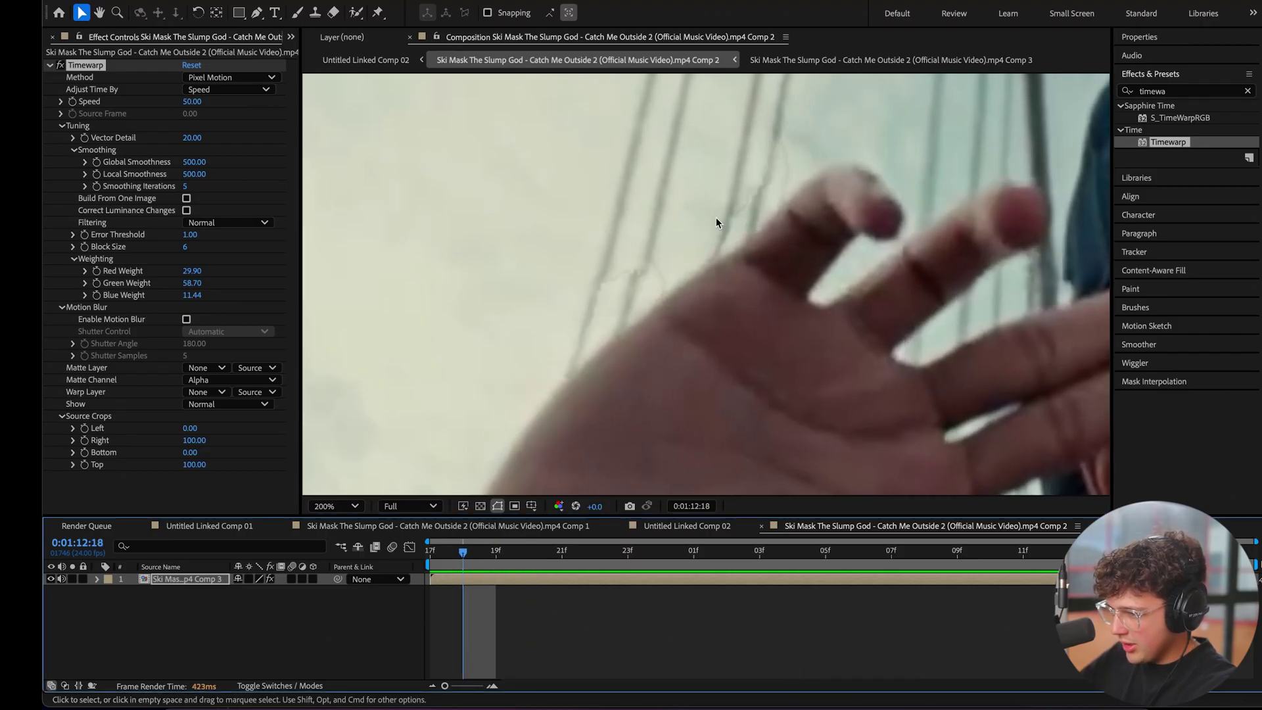
{"action": "scroll", "coordinate": [676, 258], "scroll_direction": "down", "scroll_amount": 4}
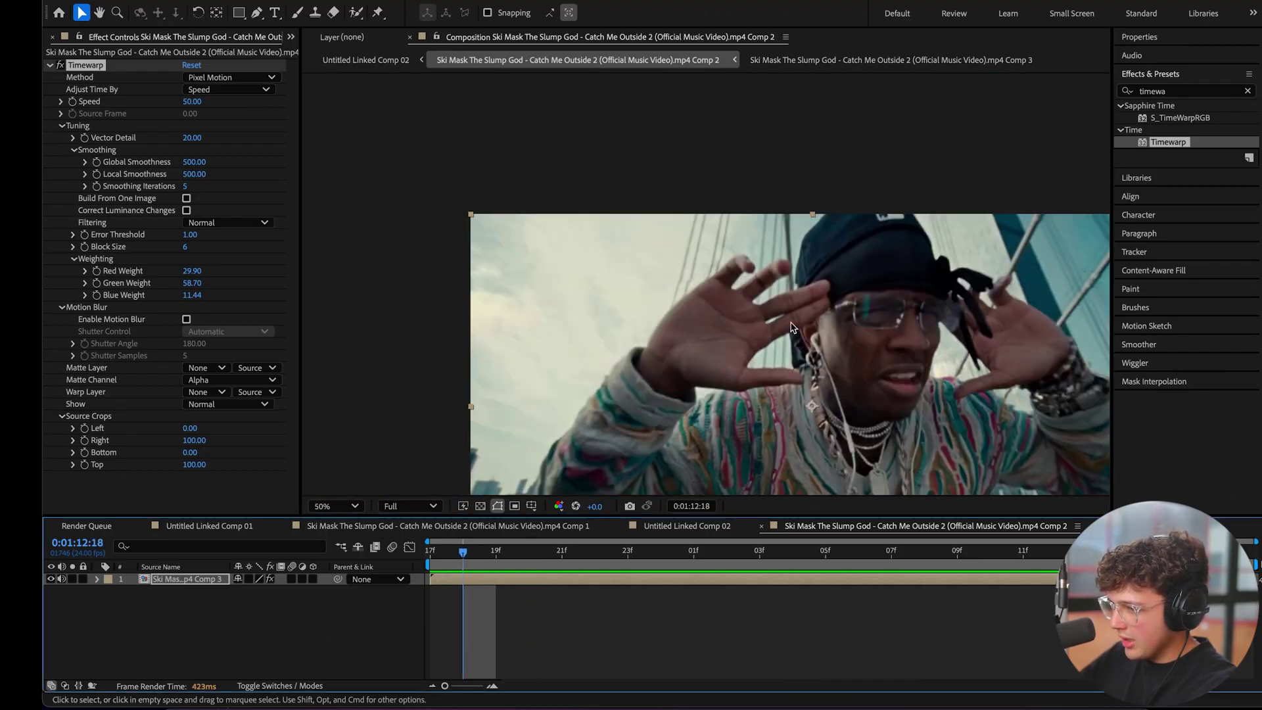
{"action": "key", "text": "h"}
{"action": "left_click", "coordinate": [188, 102]}
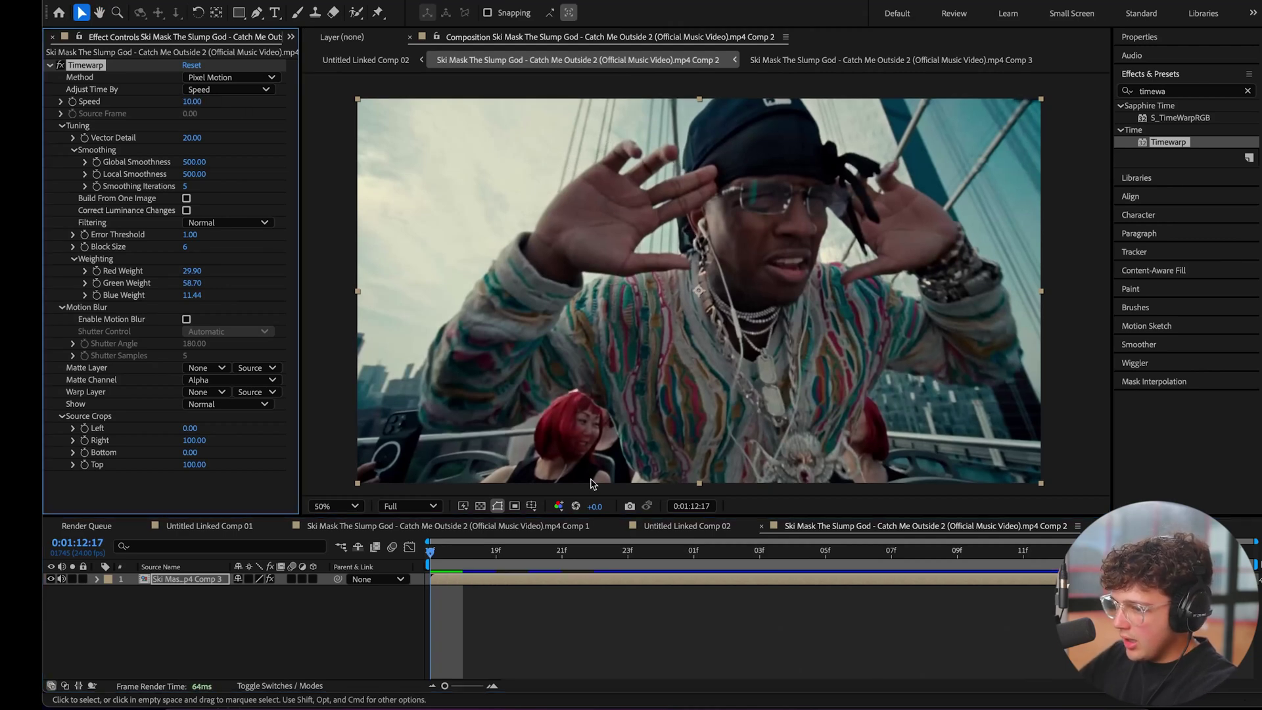
{"action": "left_click", "coordinate": [413, 564]}
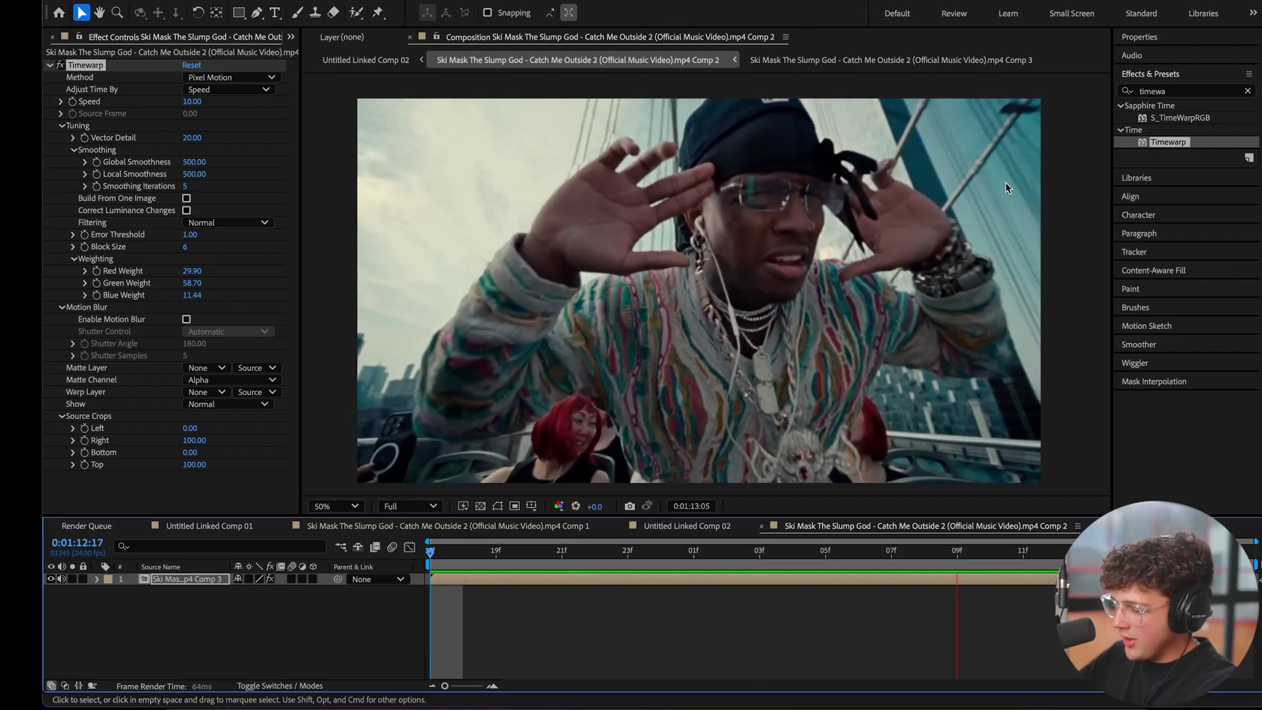
Step: In Premiere, set the Ski Mask clip on V3 to 10% via Speed/Duration and play it
{"action": "left_click", "coordinate": [338, 700]}
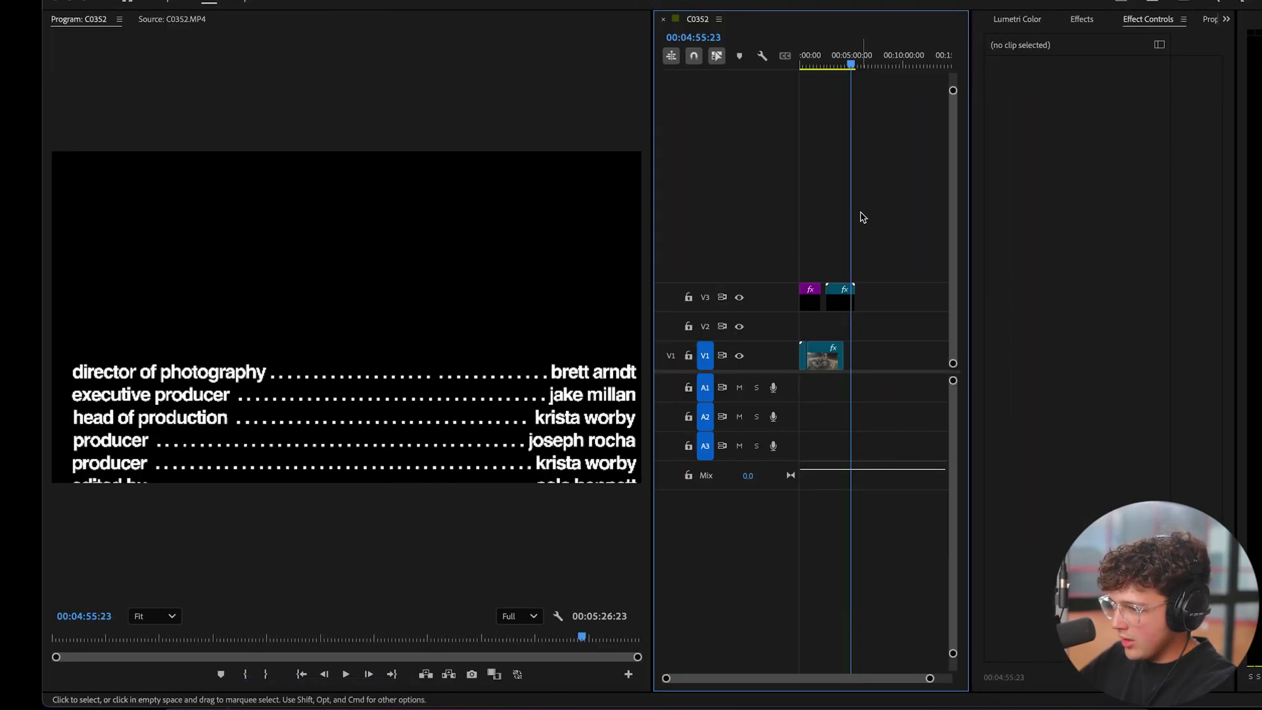
{"action": "key", "text": "equal"}
{"action": "left_click_drag", "start_coordinate": [857, 57], "coordinate": [838, 62]}
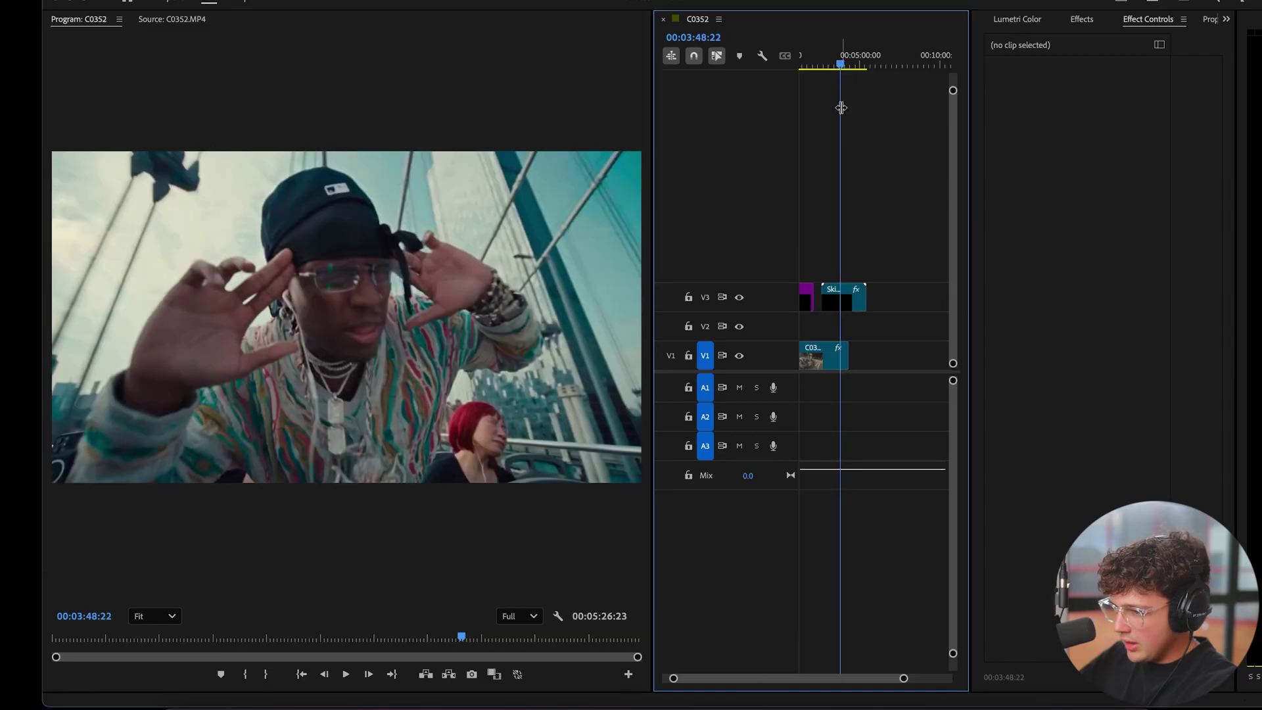
{"action": "key", "text": "equal"}
{"action": "key", "text": "equal"}
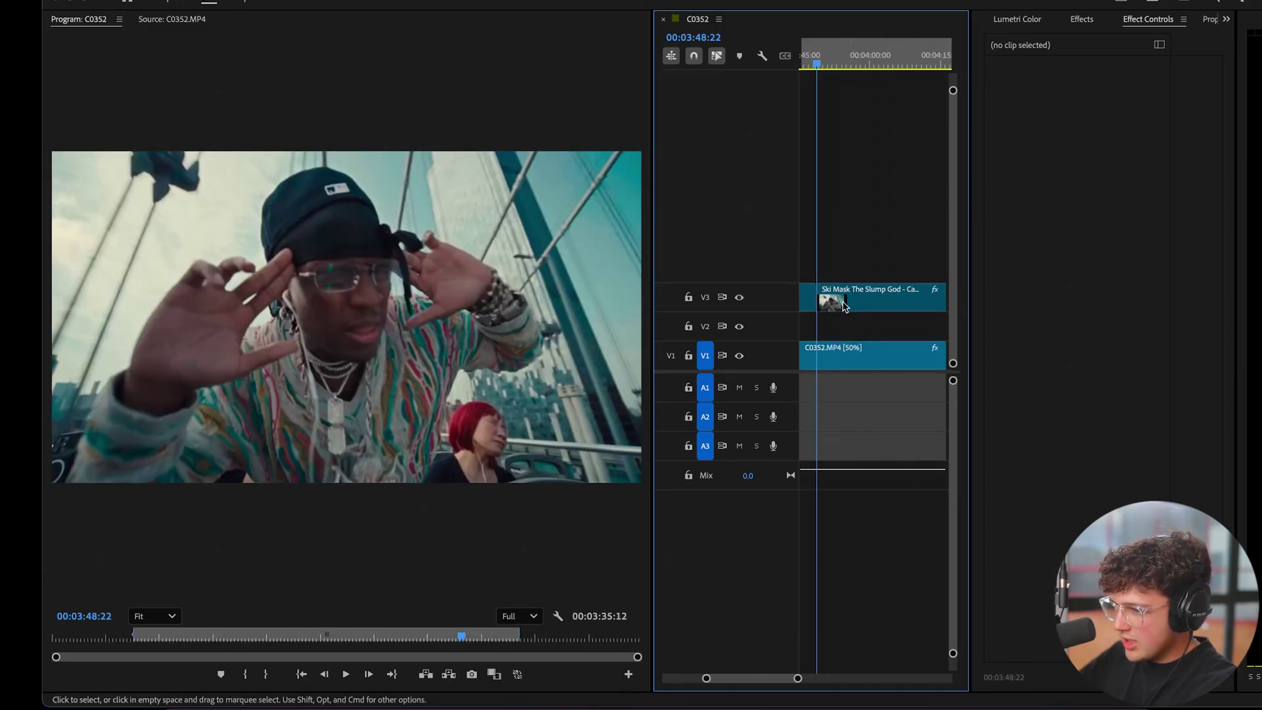
{"action": "right_click", "coordinate": [845, 302]}
{"action": "scroll", "coordinate": [933, 611], "scroll_direction": "down", "scroll_amount": 3}
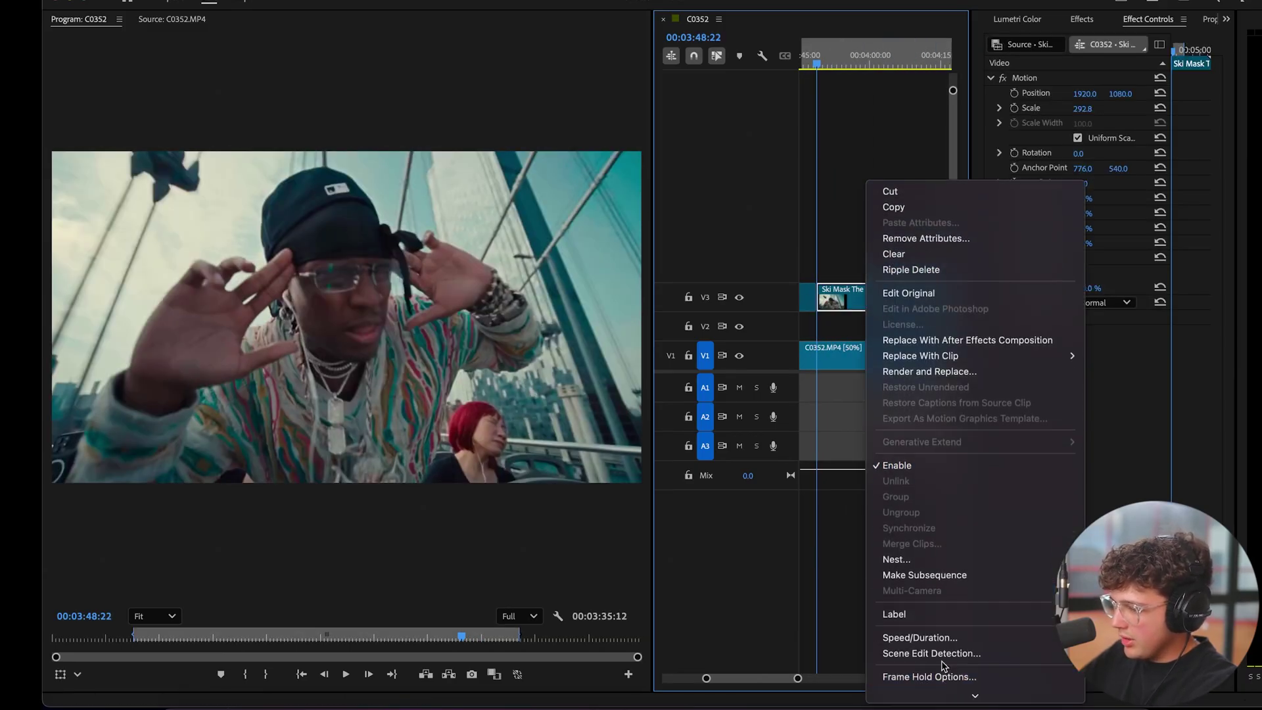
{"action": "left_click", "coordinate": [938, 636]}
{"action": "type", "text": "10"}
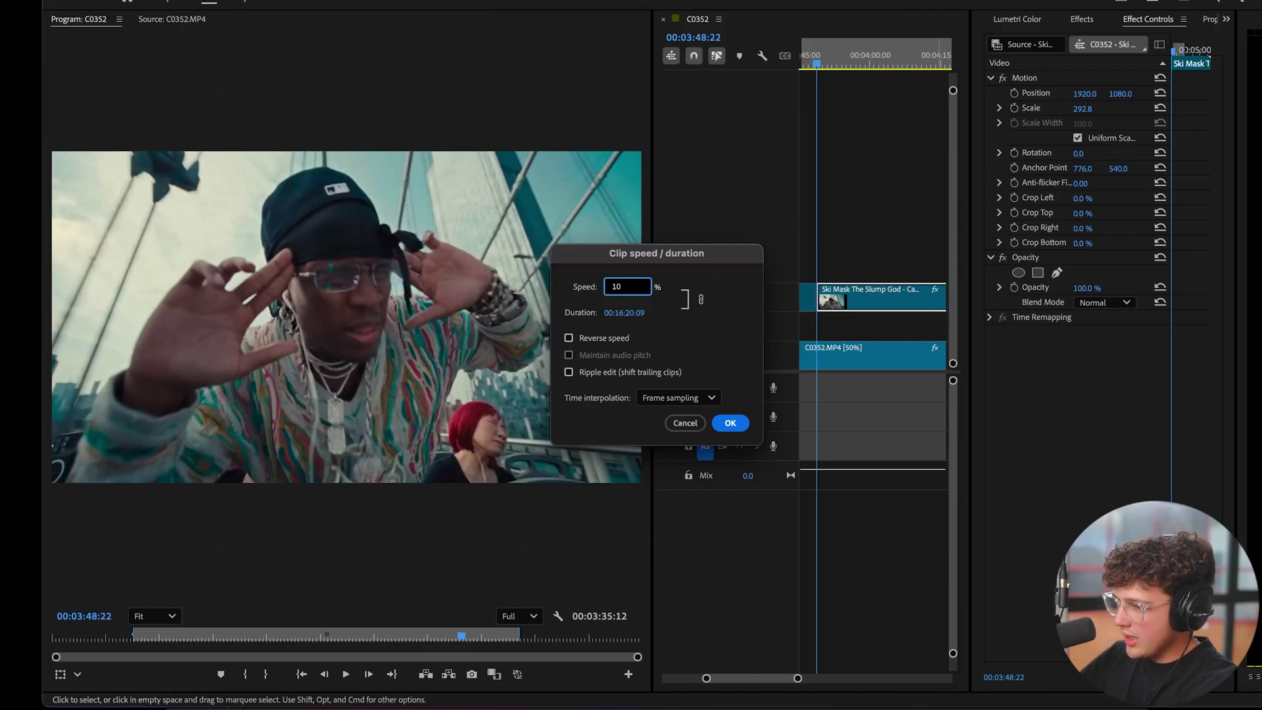
{"action": "left_click", "coordinate": [730, 423]}
{"action": "key", "text": "space"}
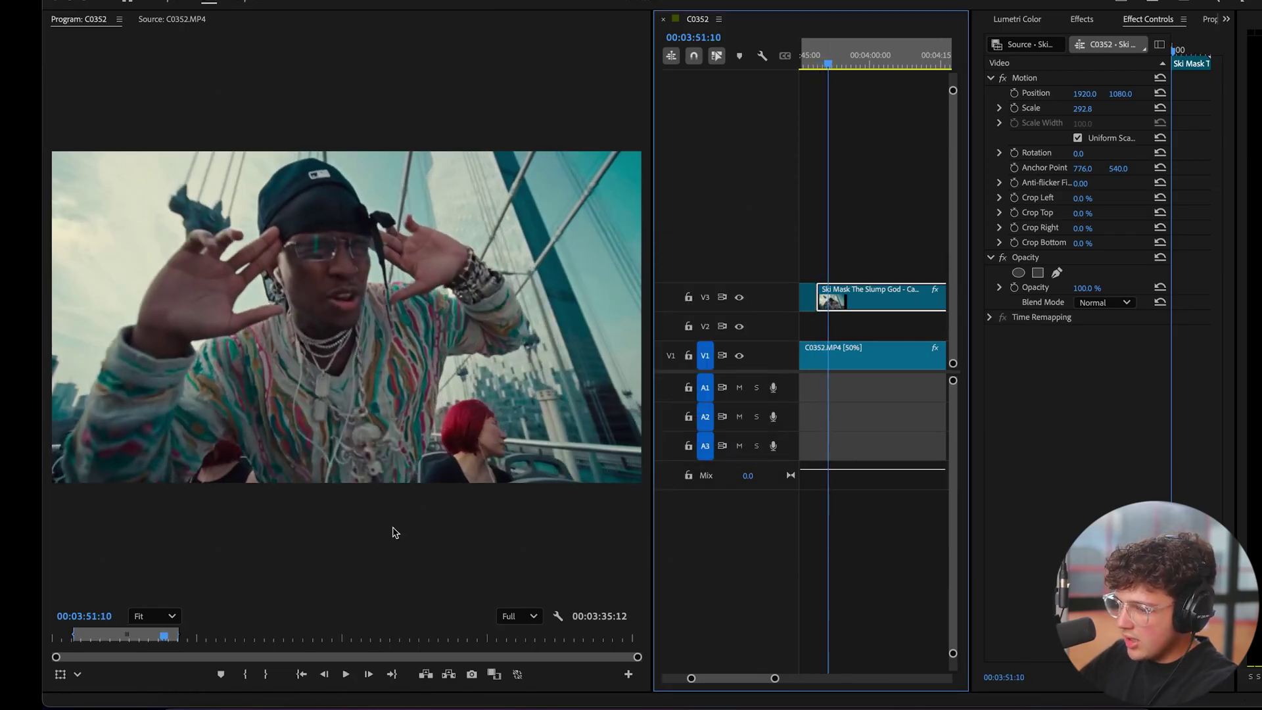
Step: Preview the Timewarp version, then put Timewarp Speed back to 100
{"action": "left_click", "coordinate": [325, 704]}
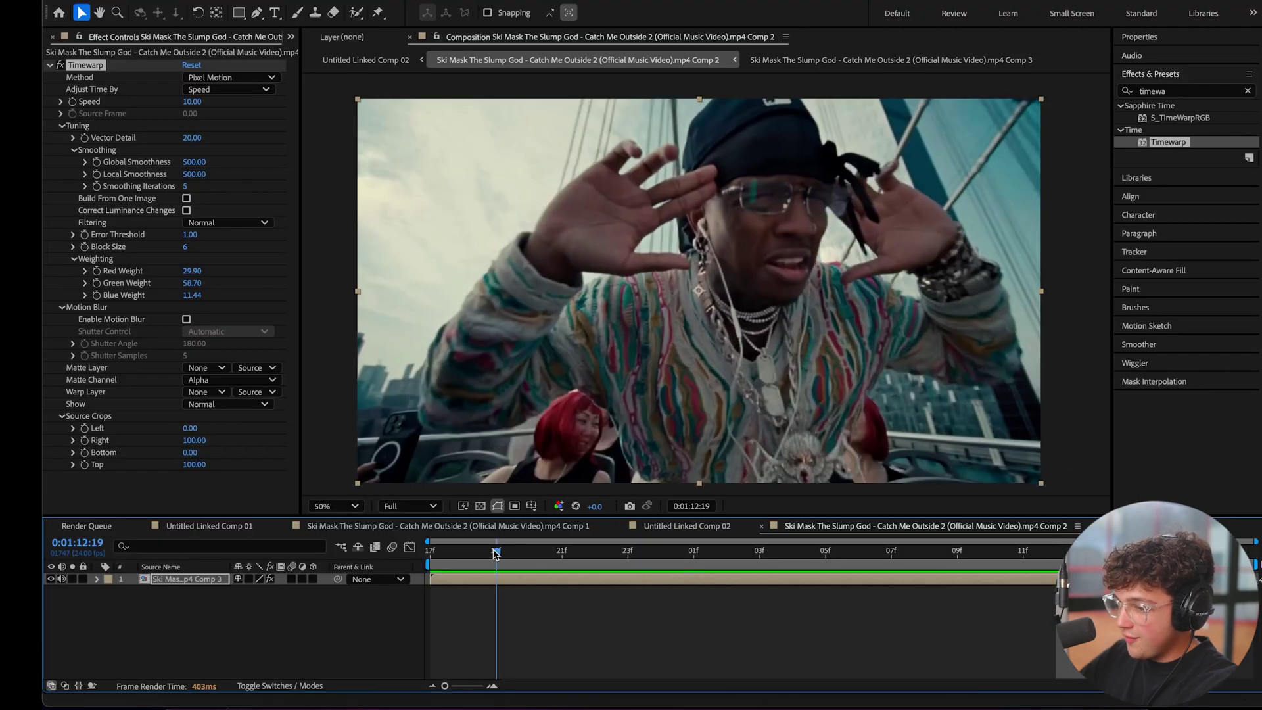
{"action": "key", "text": "space"}
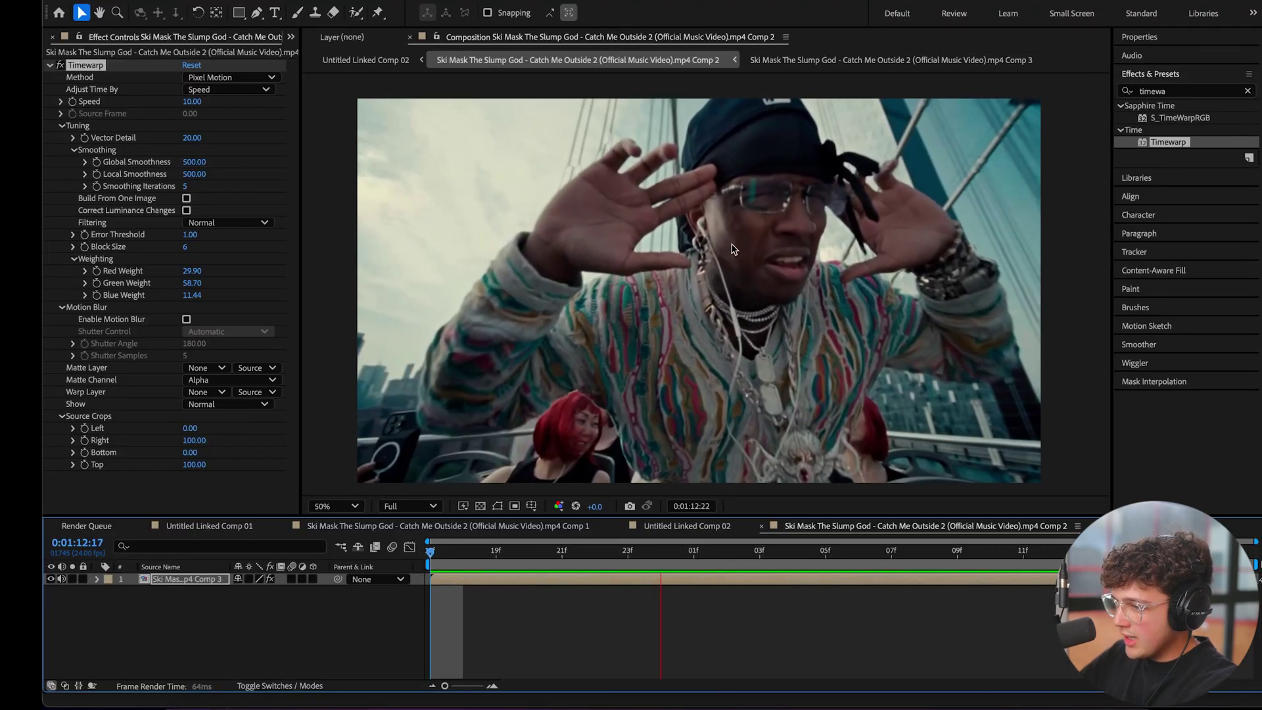
{"action": "key", "text": "space"}
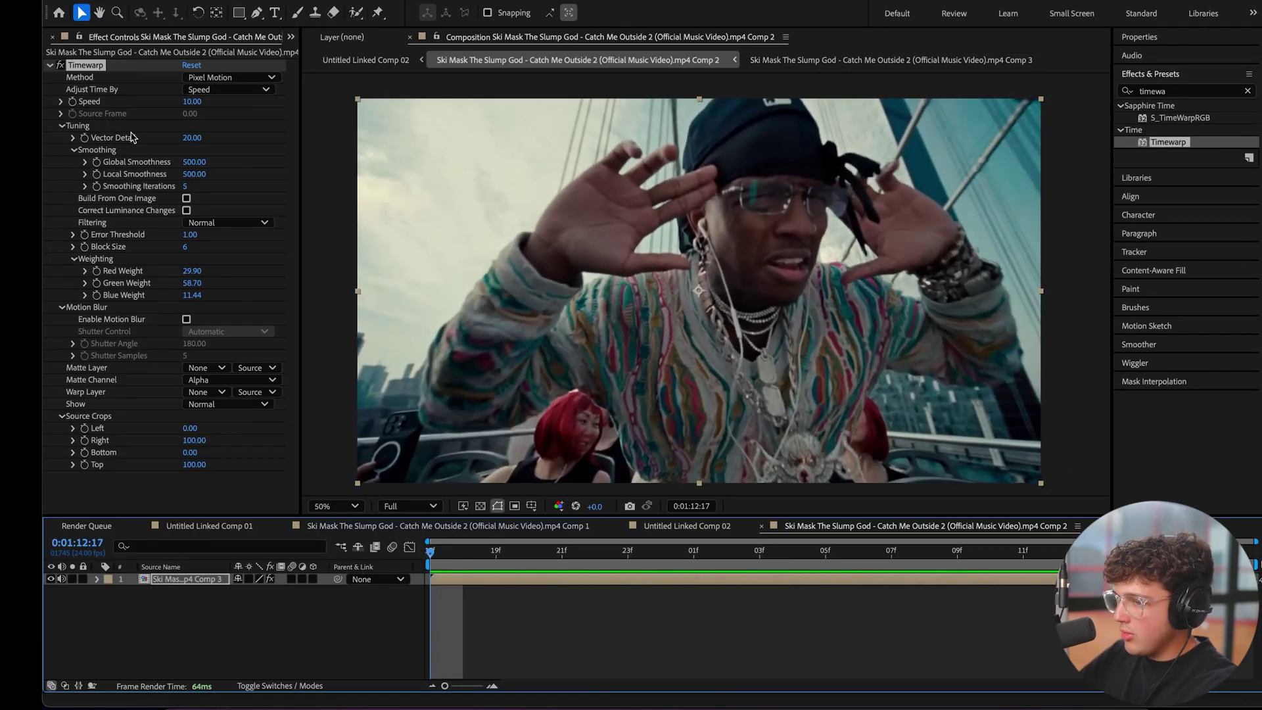
{"action": "left_click", "coordinate": [73, 102]}
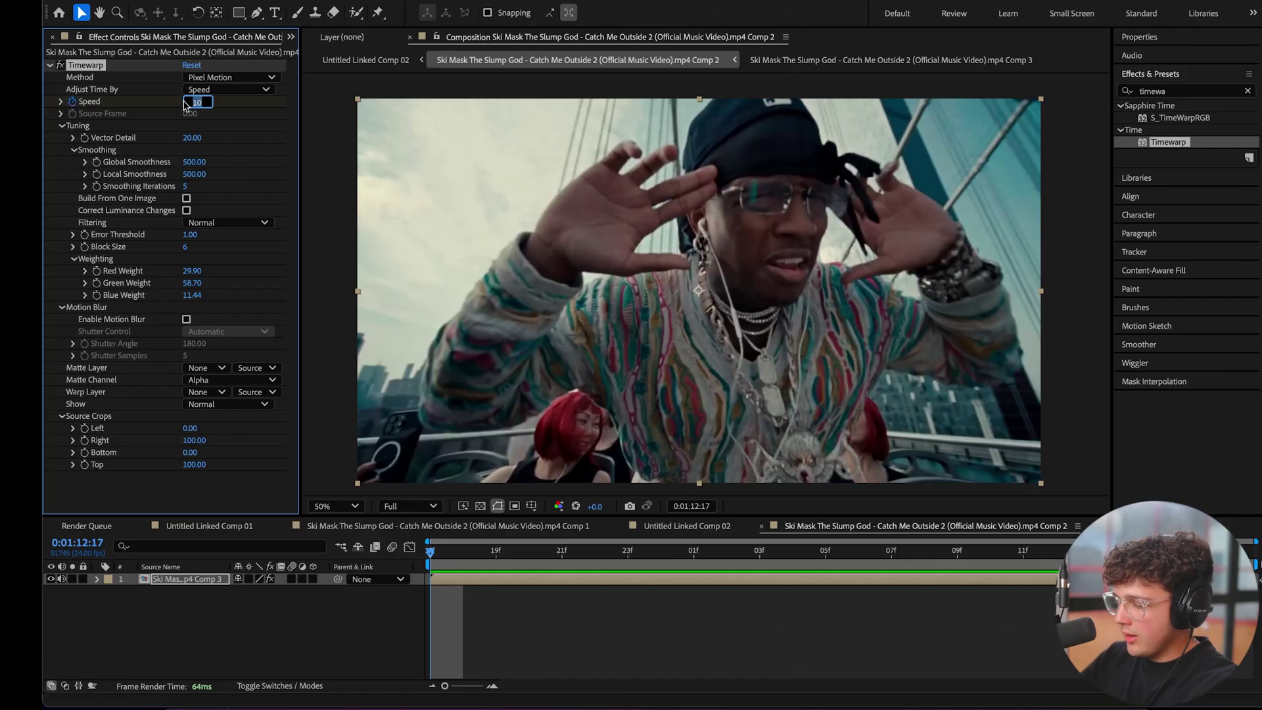
{"action": "left_click", "coordinate": [476, 560]}
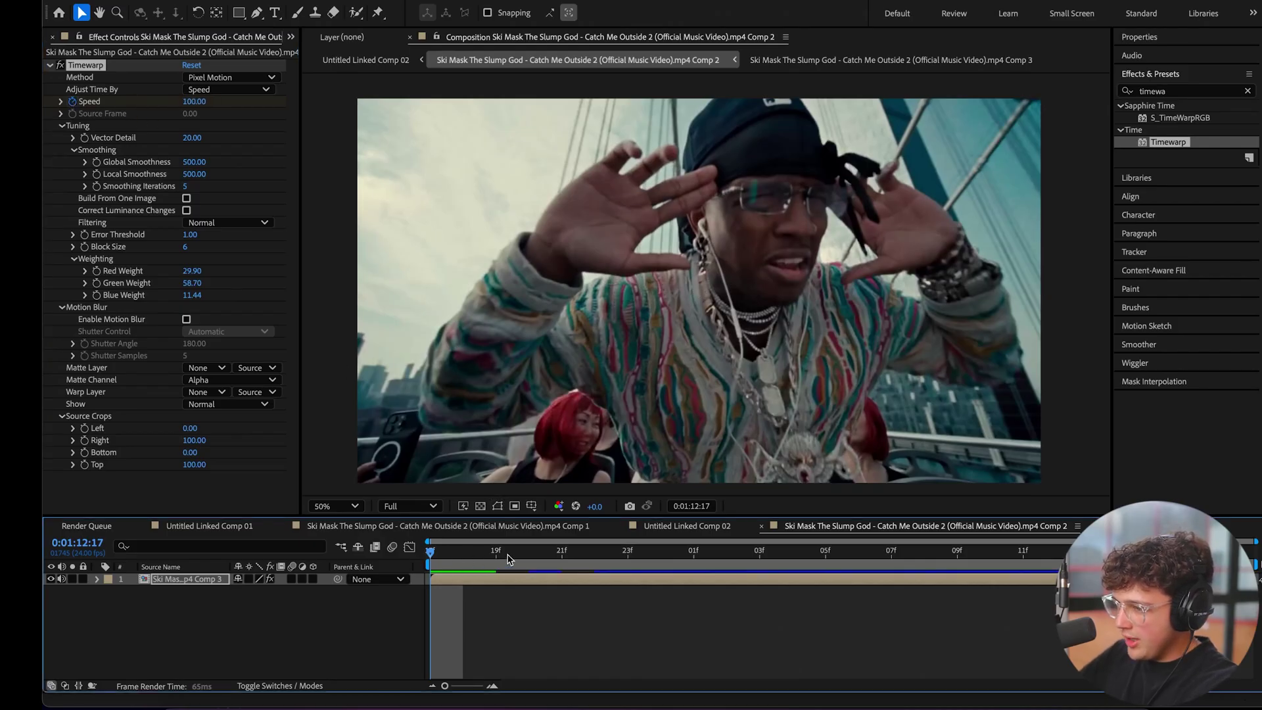
Step: Add a Timewarp Speed keyframe of 10 at 0:01:13:00
{"action": "left_click", "coordinate": [593, 558]}
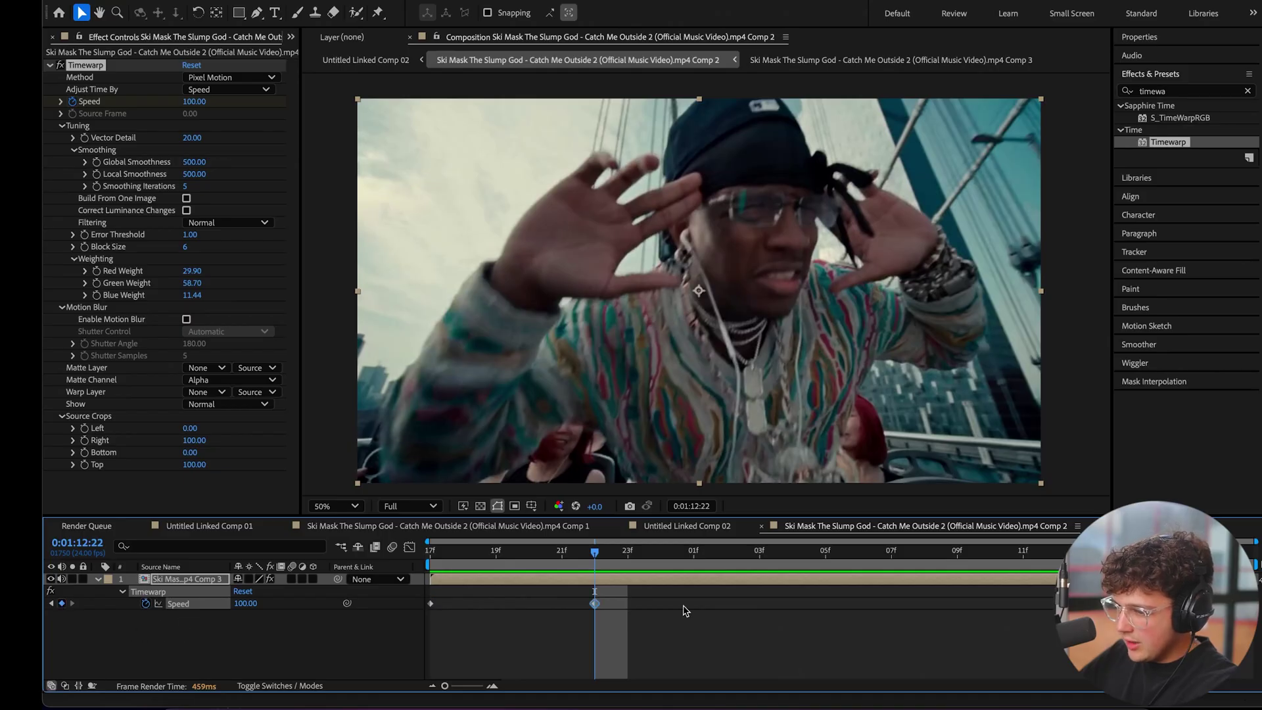
{"action": "key", "text": "Page_Down"}
{"action": "left_click", "coordinate": [195, 98]}
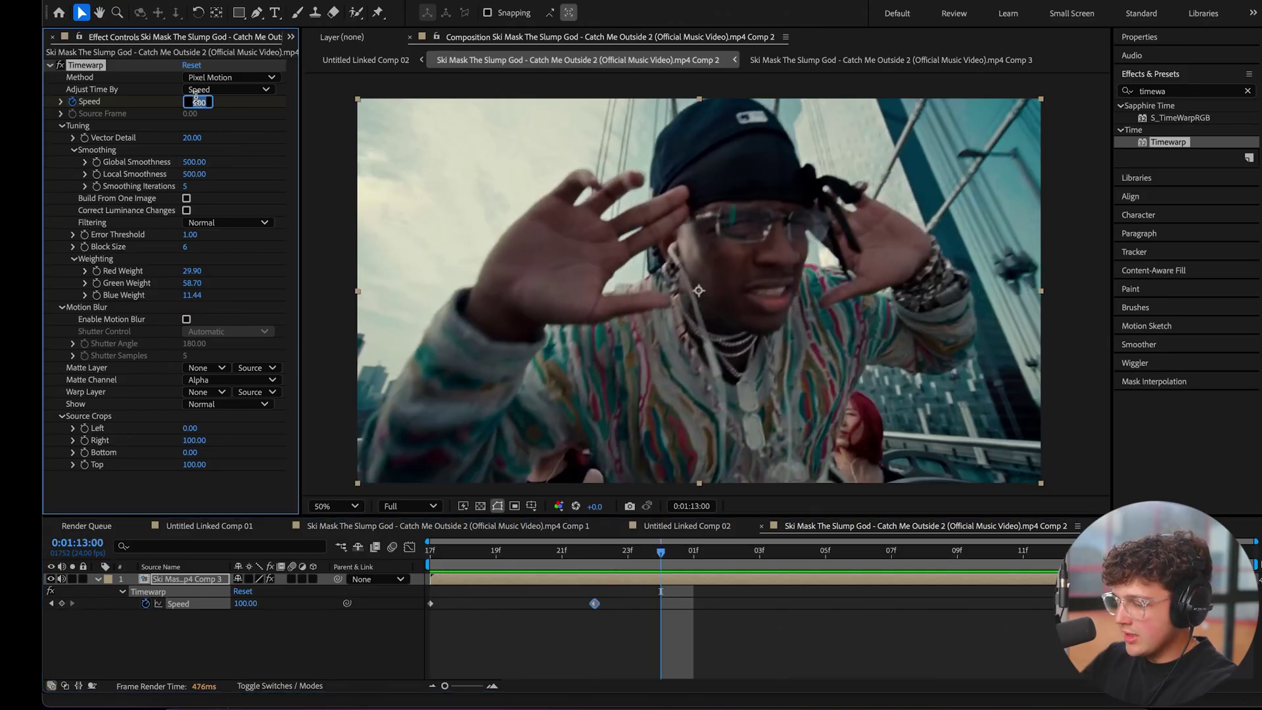
{"action": "type", "text": "10"}
{"action": "key", "text": "Return"}
Step: Preview from the start, then keyframe Speed back to 100 around 0:01:13:09
{"action": "left_click", "coordinate": [475, 579]}
{"action": "key", "text": "Home"}
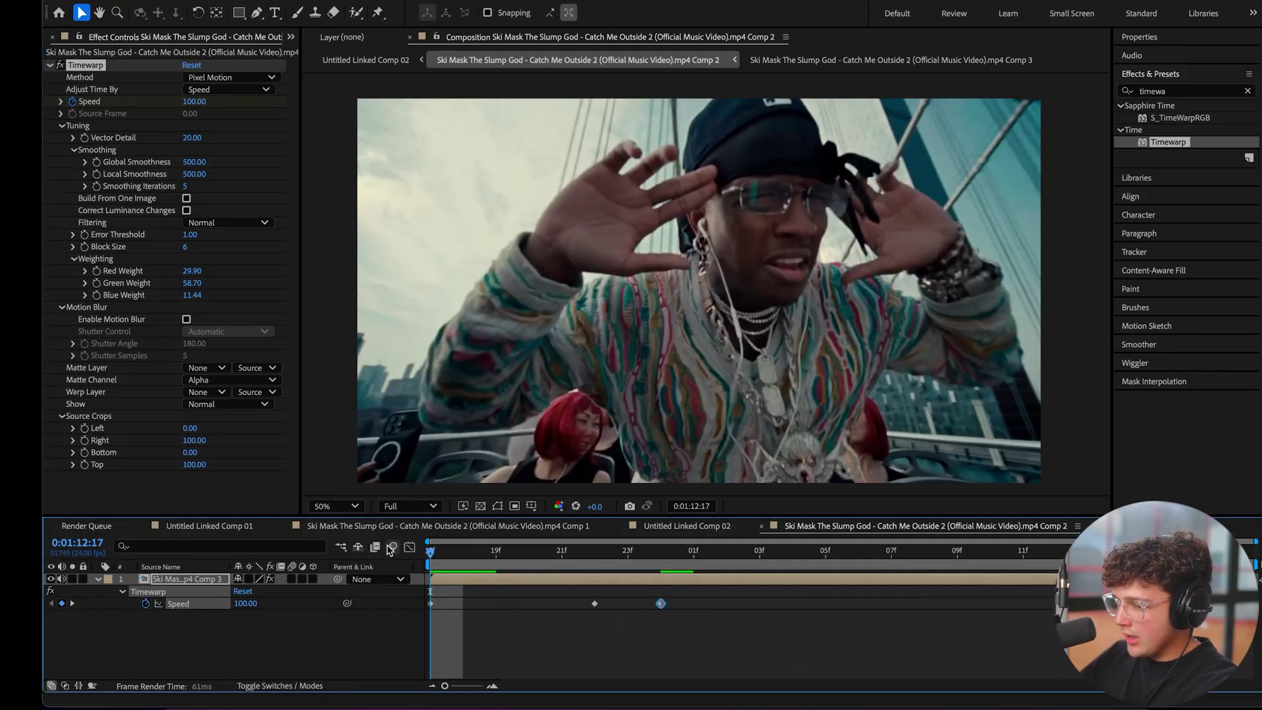
{"action": "key", "text": "space"}
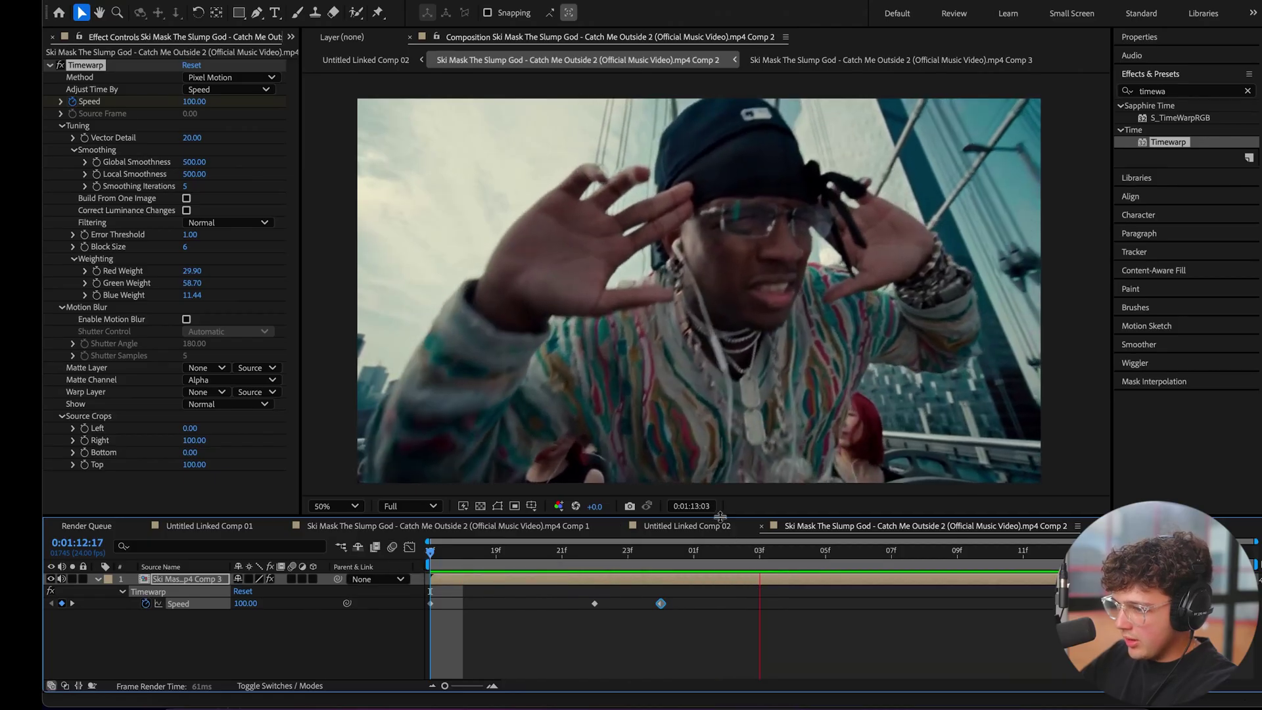
{"action": "left_click", "coordinate": [868, 556]}
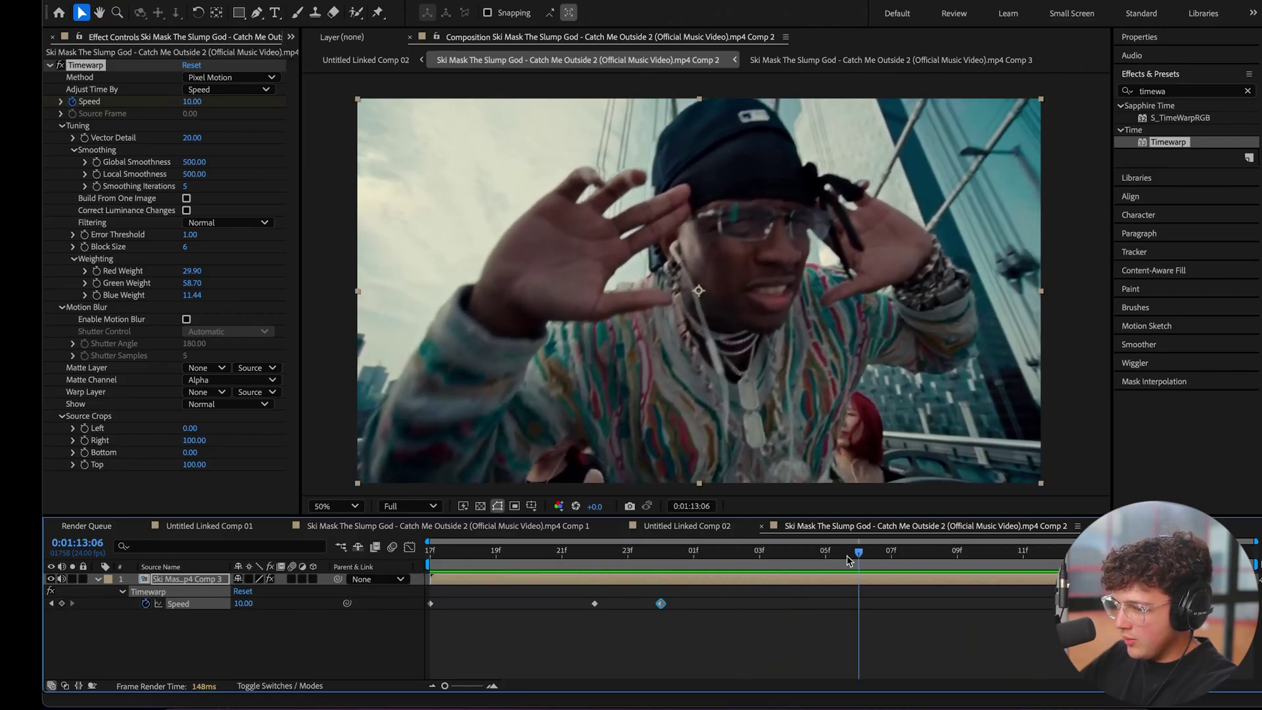
{"action": "key", "text": "space"}
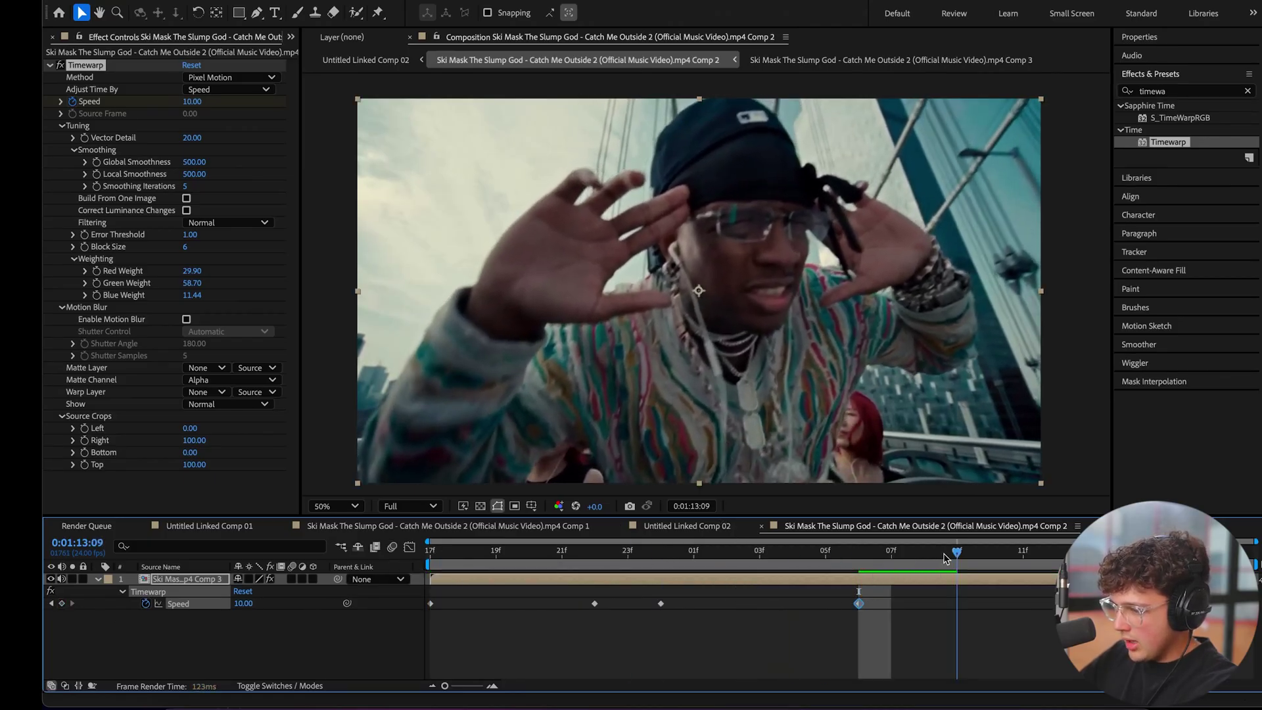
{"action": "key", "text": "ctrl+shift+a"}
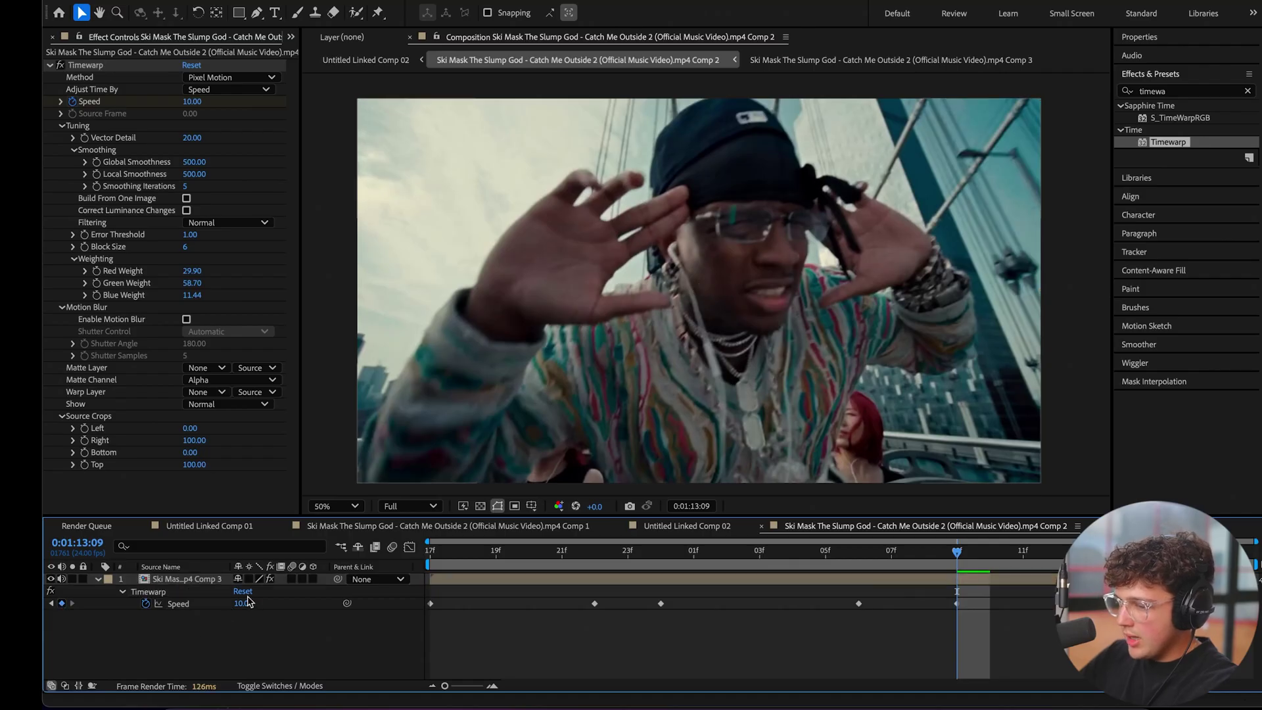
{"action": "type", "text": "0"}
{"action": "key", "text": "Return"}
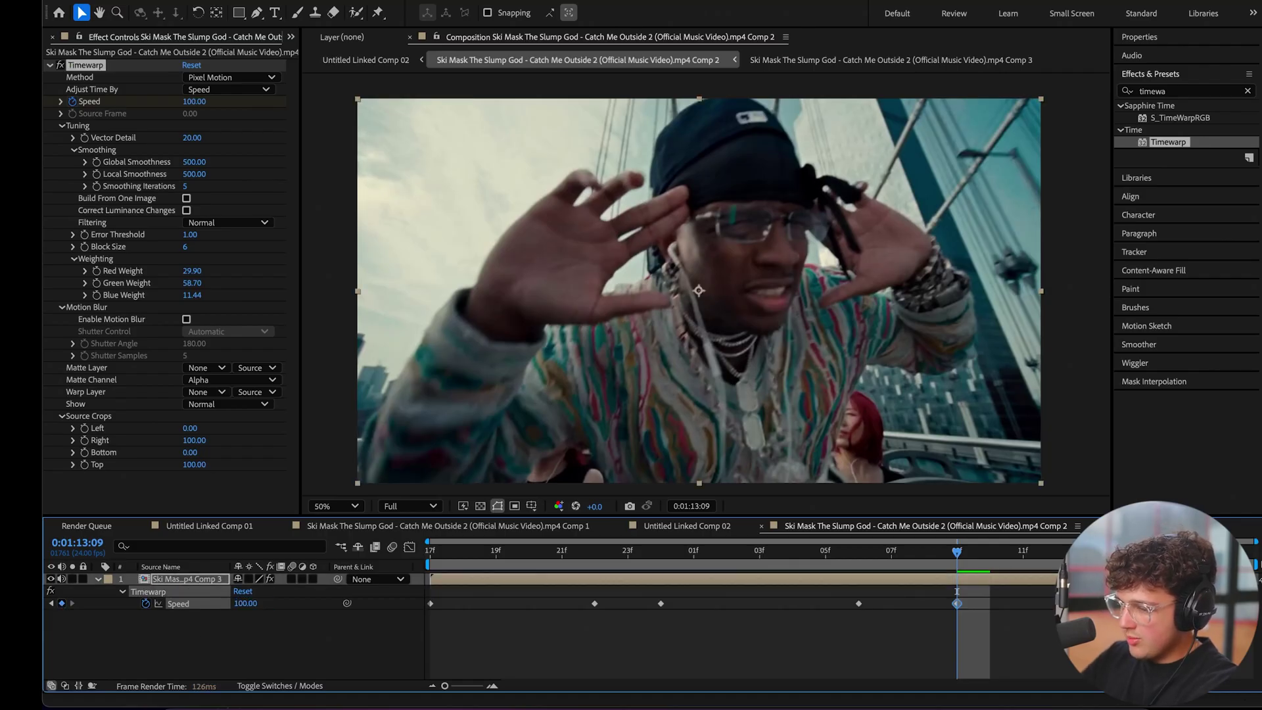
Step: Preview the 100-10-100 speed ramp, checking around the 10 keyframe at 0:01:13:01
{"action": "key", "text": "space"}
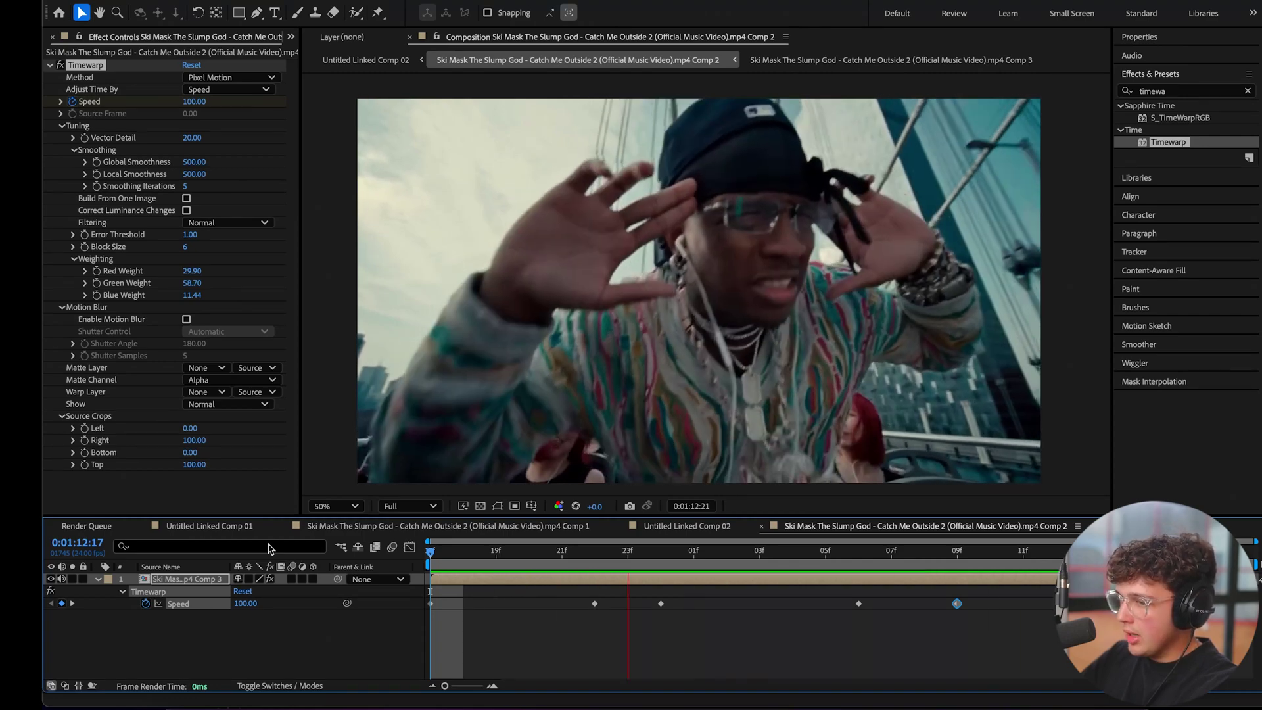
{"action": "key", "text": "space"}
{"action": "left_click_drag", "start_coordinate": [693, 550], "coordinate": [661, 550]}
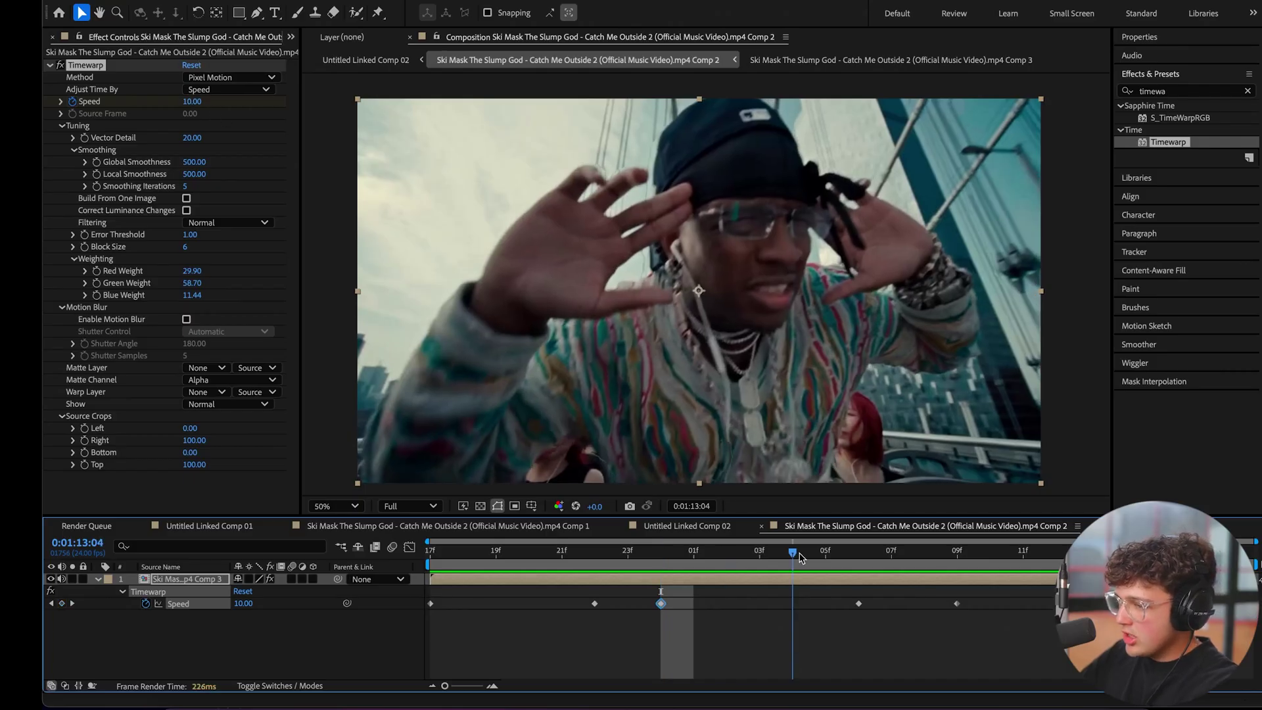
{"action": "left_click", "coordinate": [692, 551]}
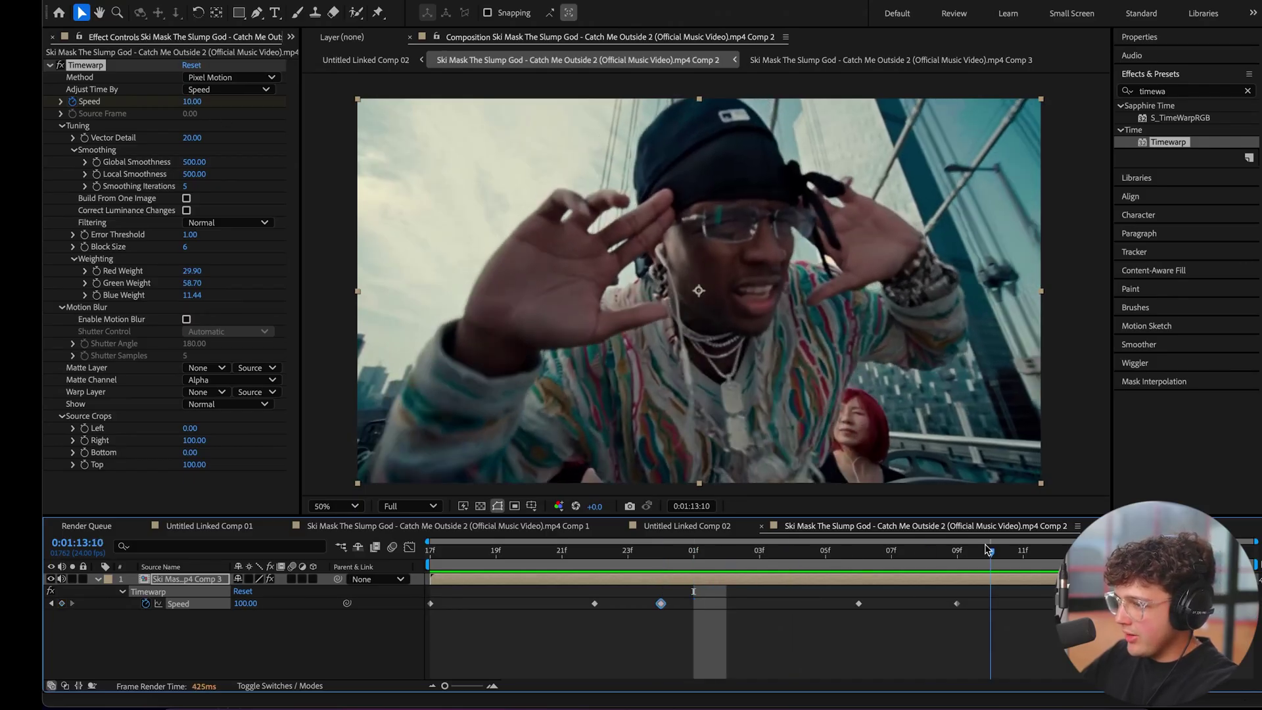
{"action": "key", "text": "space"}
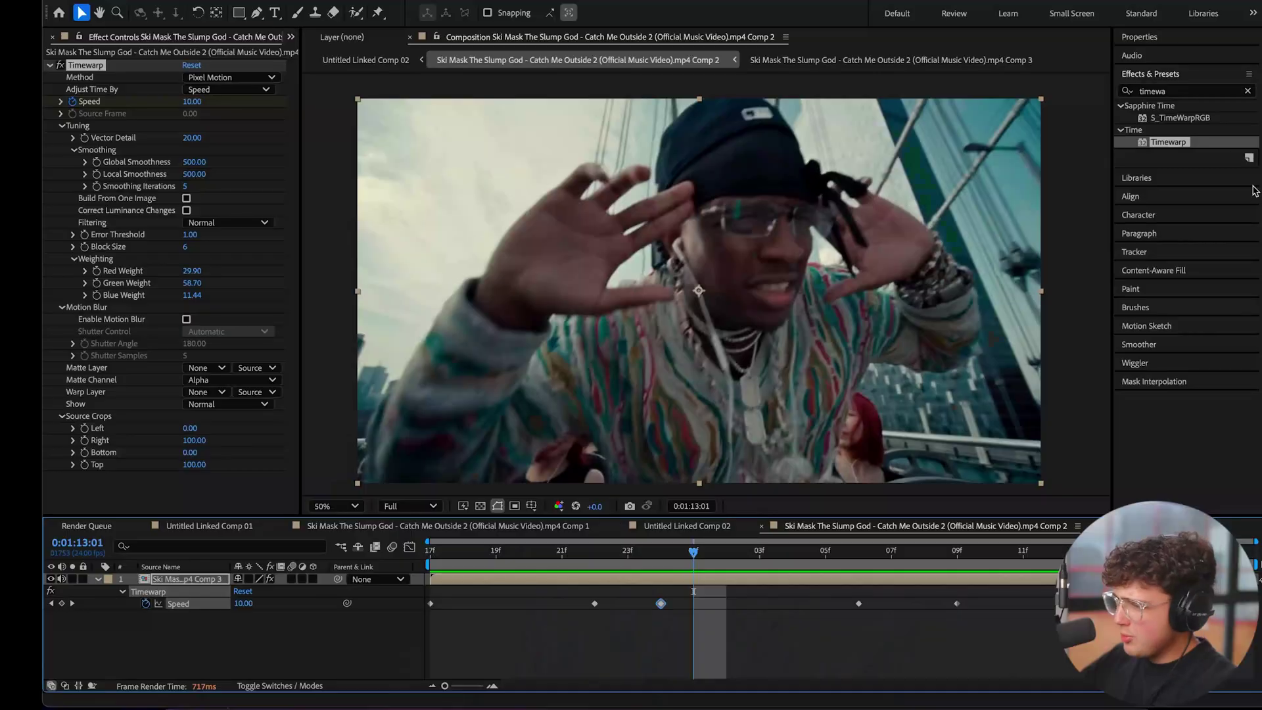
Step: Delete the Timewarp effect and apply Twixtor to the clip layer
{"action": "left_click", "coordinate": [1190, 92]}
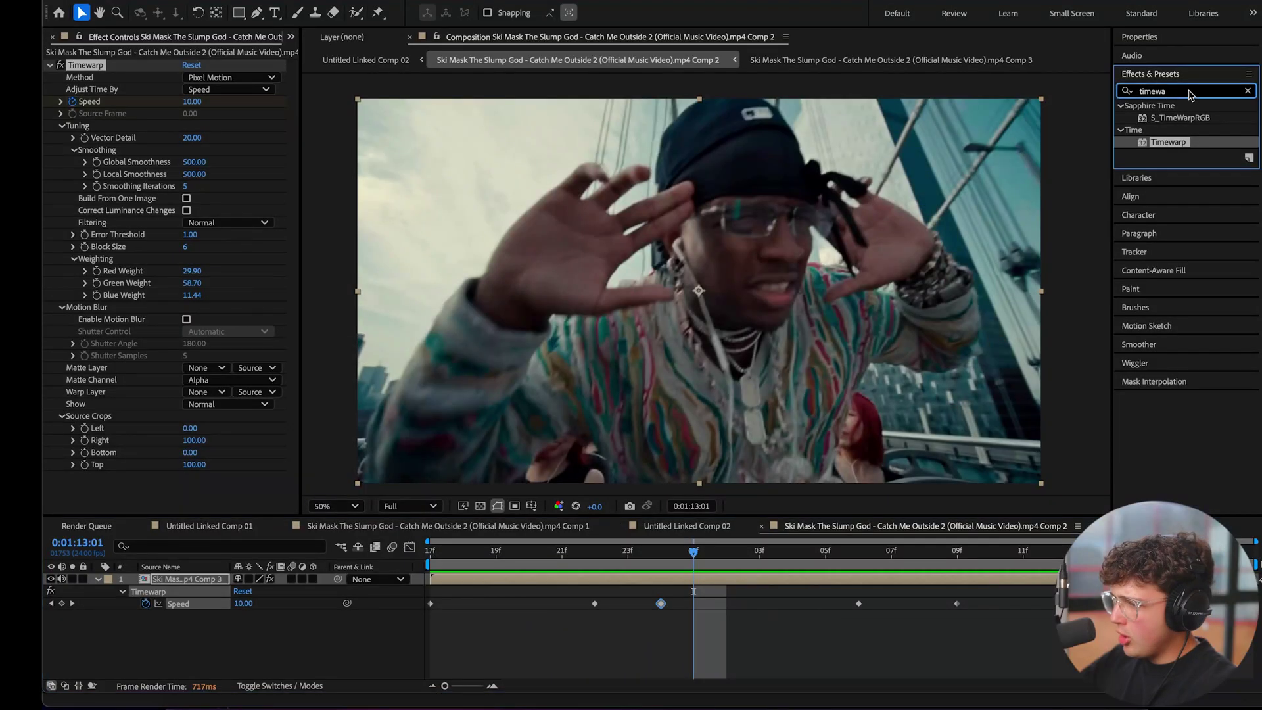
{"action": "key", "text": "Delete"}
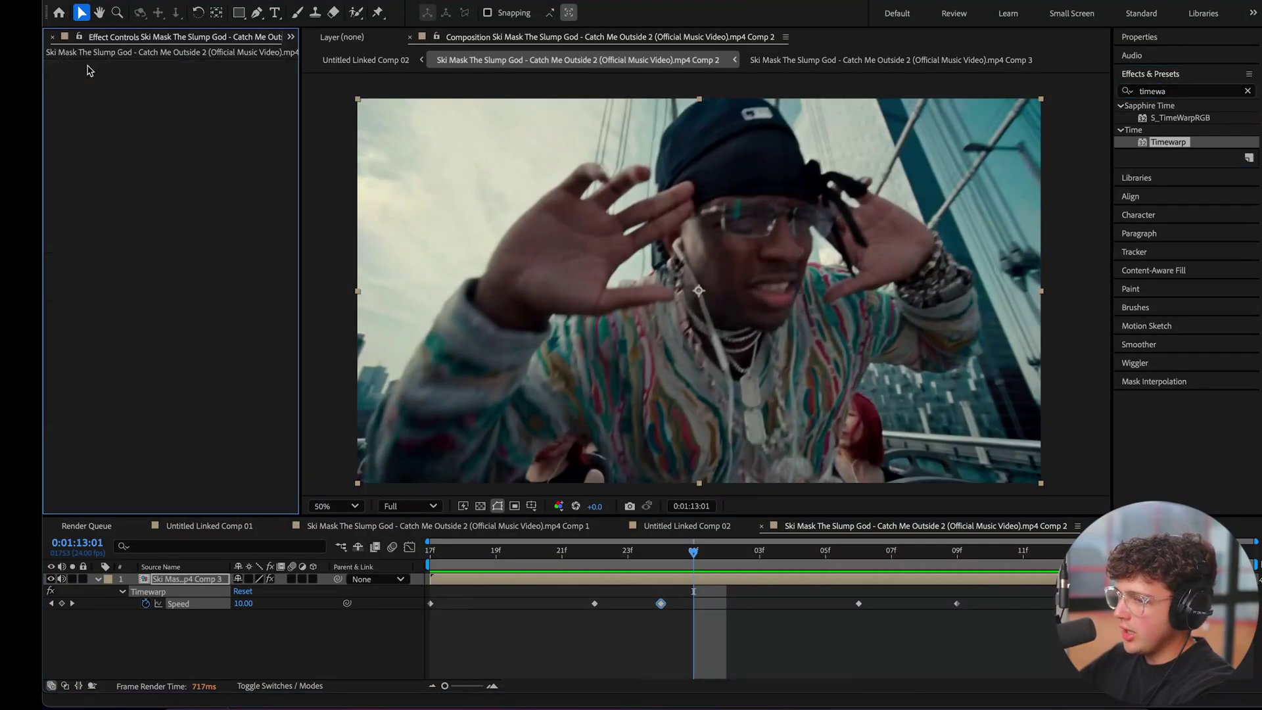
{"action": "type", "text": "twix"}
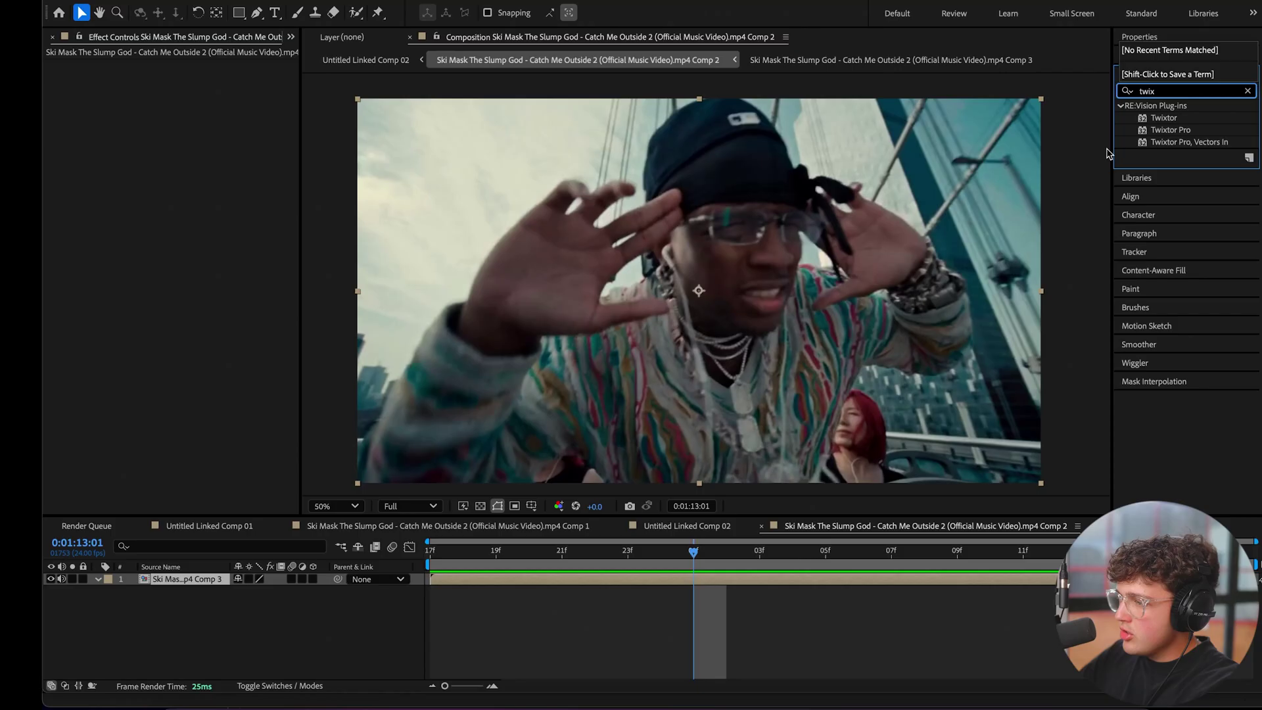
{"action": "left_click_drag", "start_coordinate": [1163, 117], "coordinate": [193, 585]}
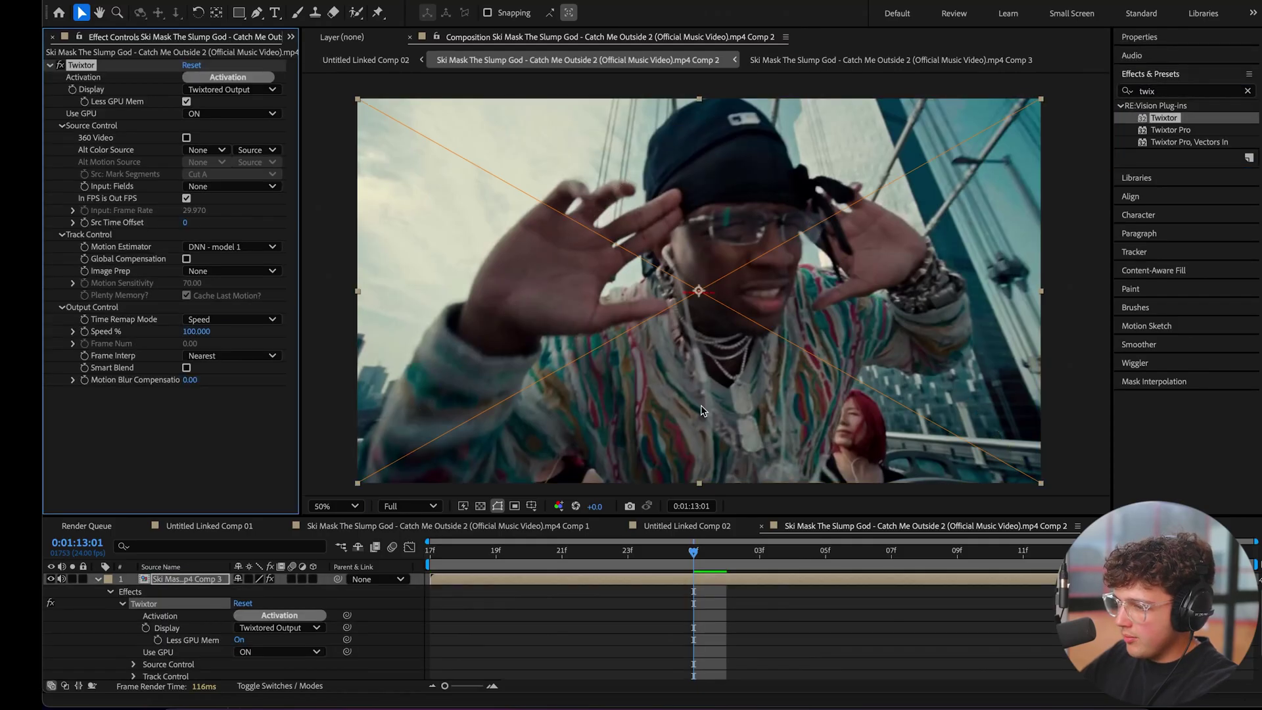
{"action": "left_click", "coordinate": [691, 275]}
Step: Set Twixtor Speed % to 10 and preview the slow motion from the start
{"action": "left_click", "coordinate": [562, 551]}
{"action": "key", "text": "Home"}
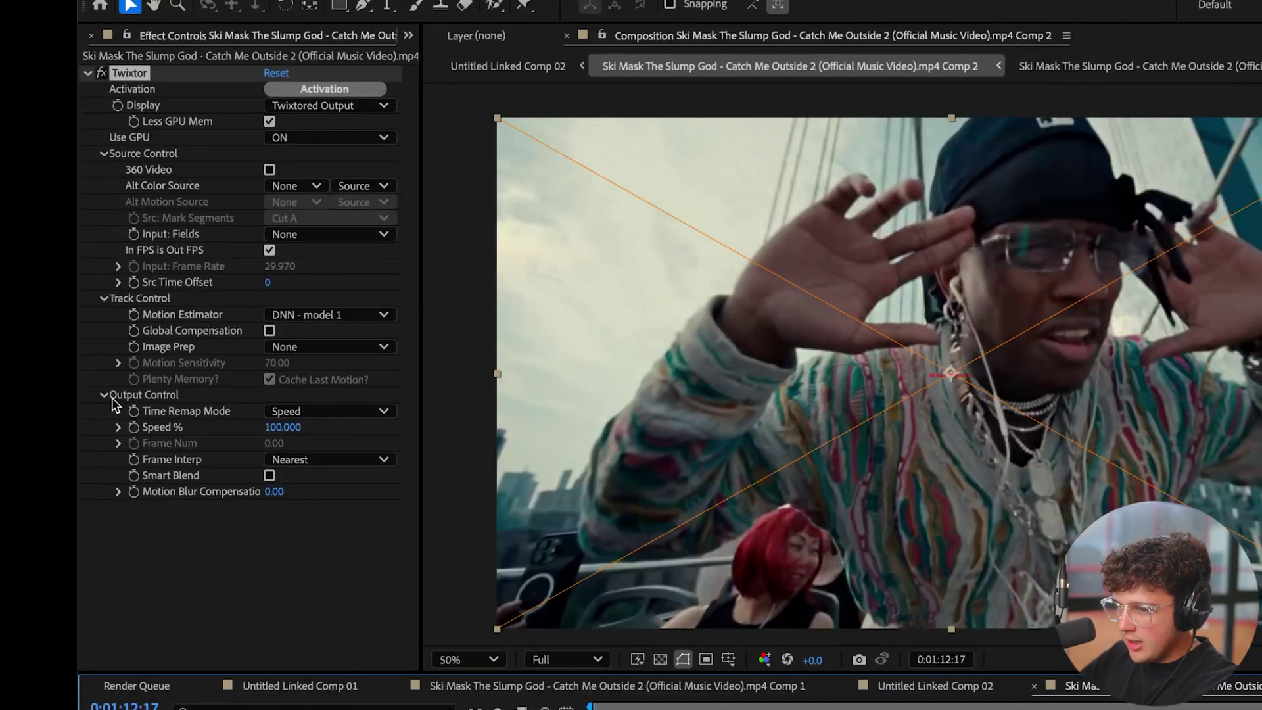
{"action": "left_click", "coordinate": [281, 426]}
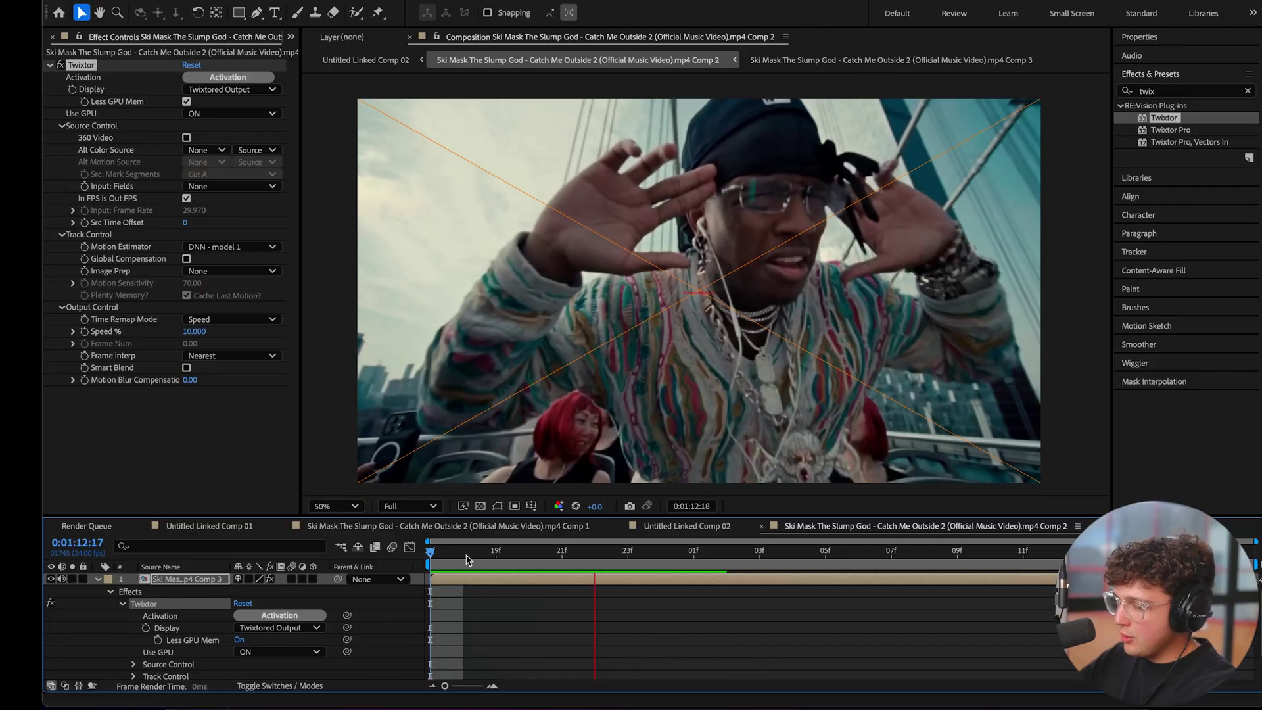
{"action": "left_click", "coordinate": [813, 346]}
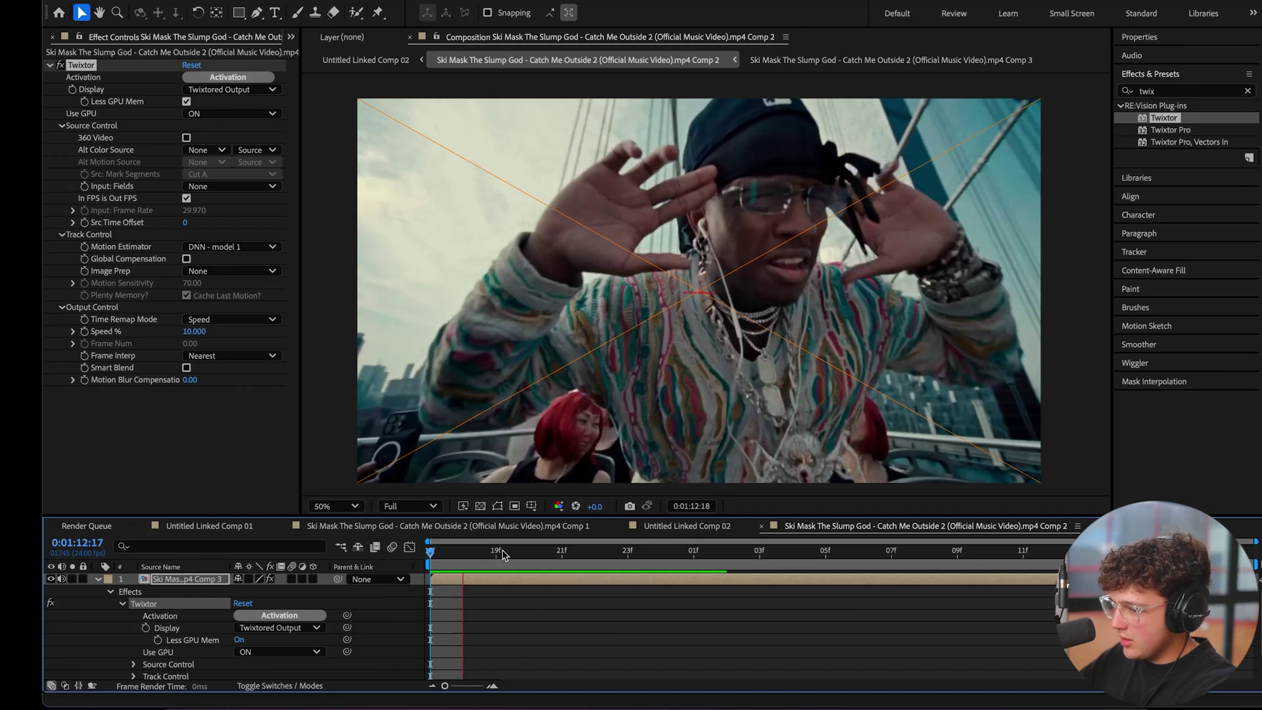
{"action": "left_click", "coordinate": [621, 550]}
{"action": "key", "text": "space"}
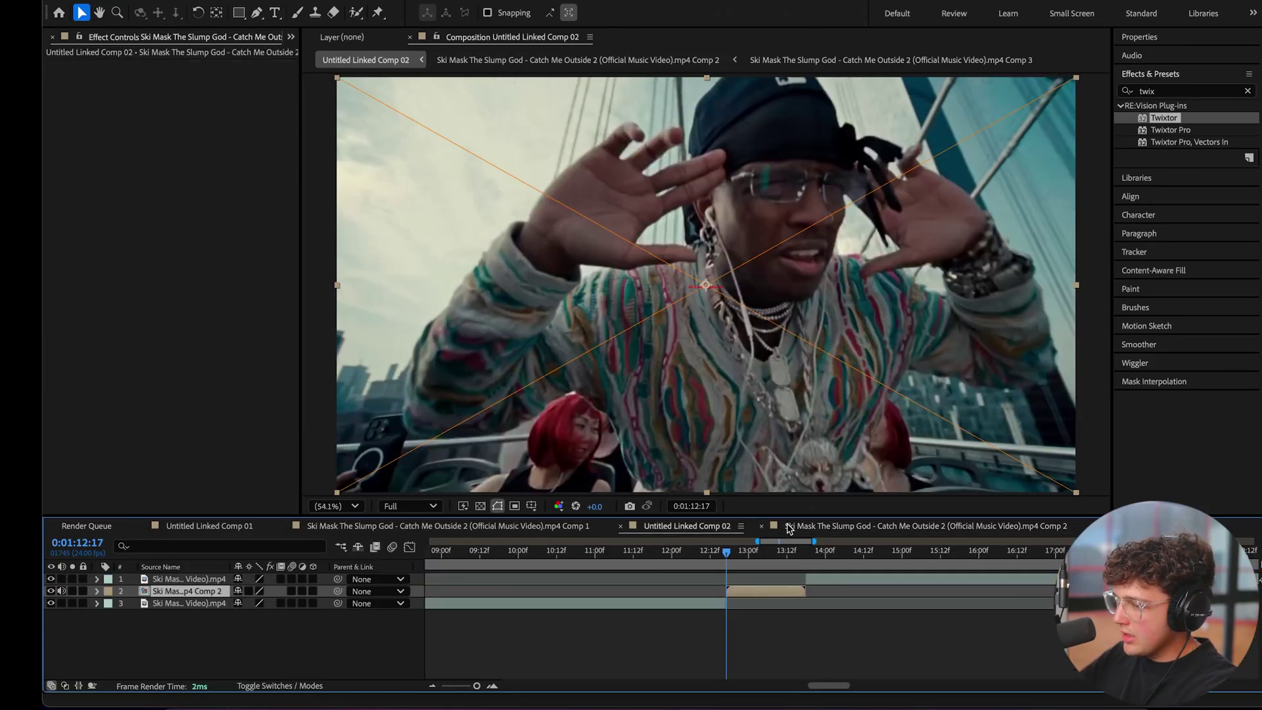
{"action": "key", "text": "space"}
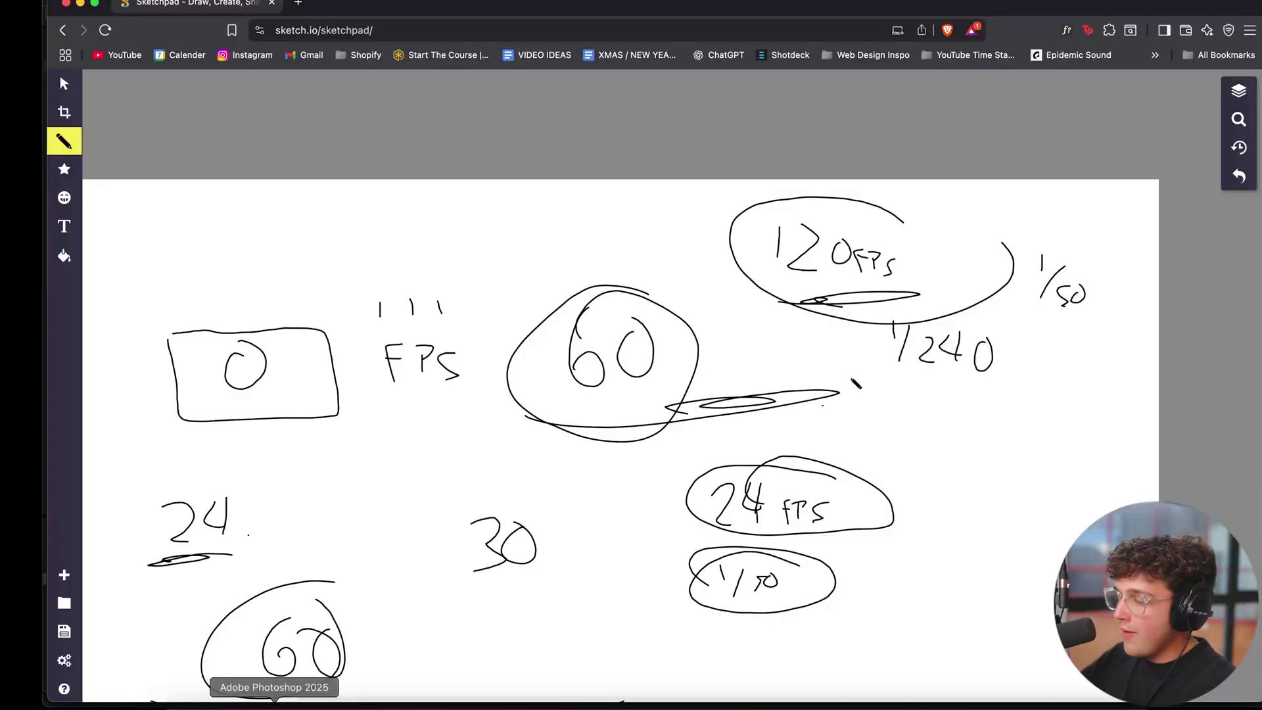
Step: Scroll the whiteboard down and left to reveal the 1/120 note under the circled 60
{"action": "scroll", "coordinate": [852, 340], "scroll_direction": "down", "scroll_amount": 2}
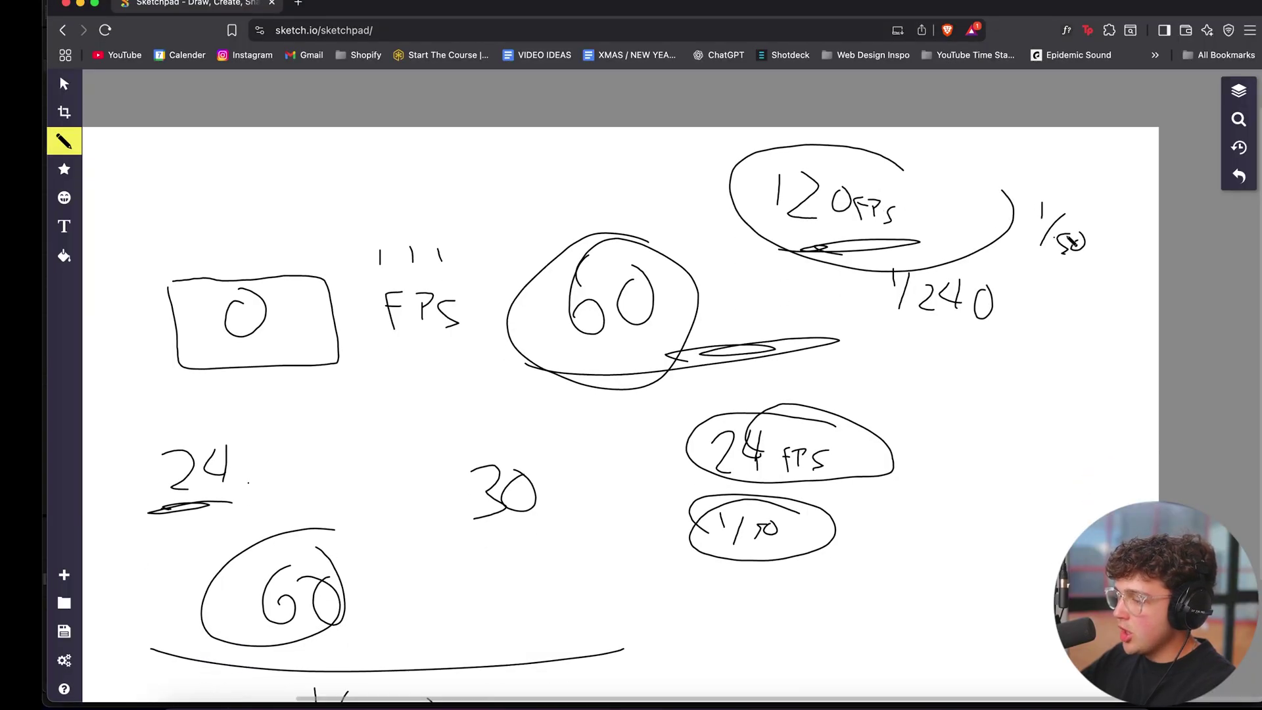
{"action": "scroll", "coordinate": [1026, 370], "scroll_direction": "down", "scroll_amount": 3}
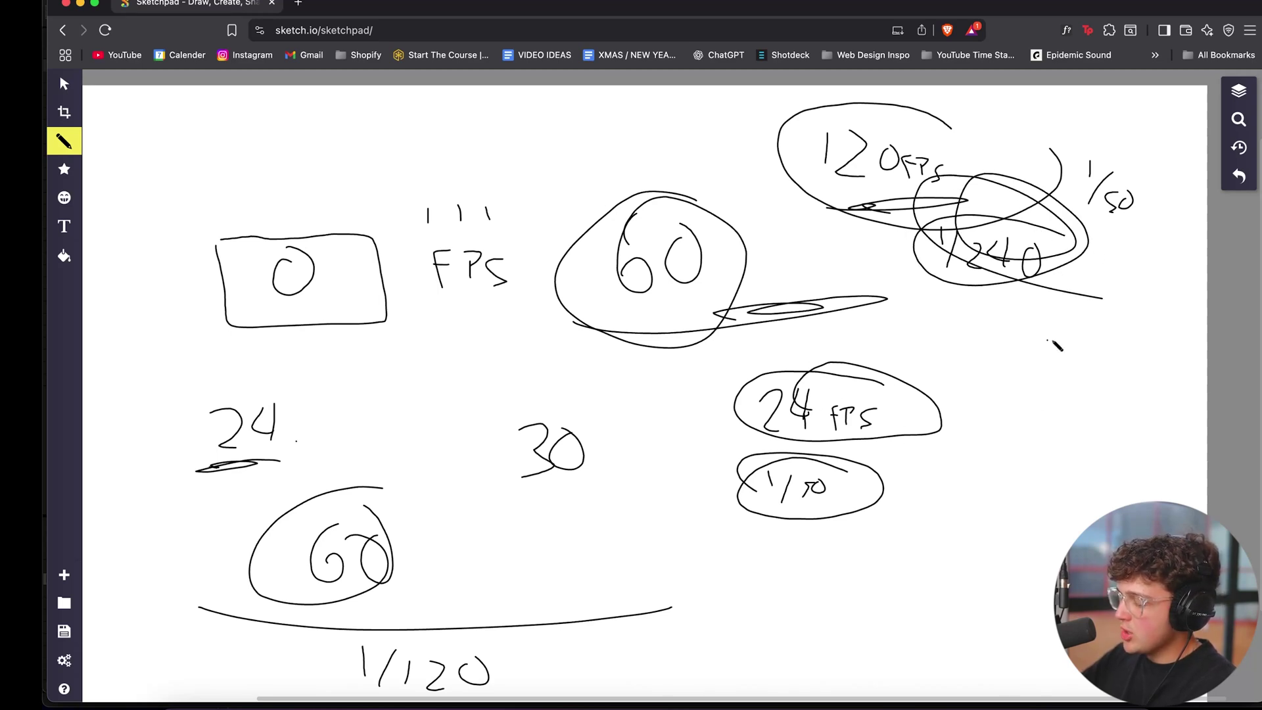
{"action": "scroll", "coordinate": [912, 447], "scroll_direction": "left", "scroll_amount": 5}
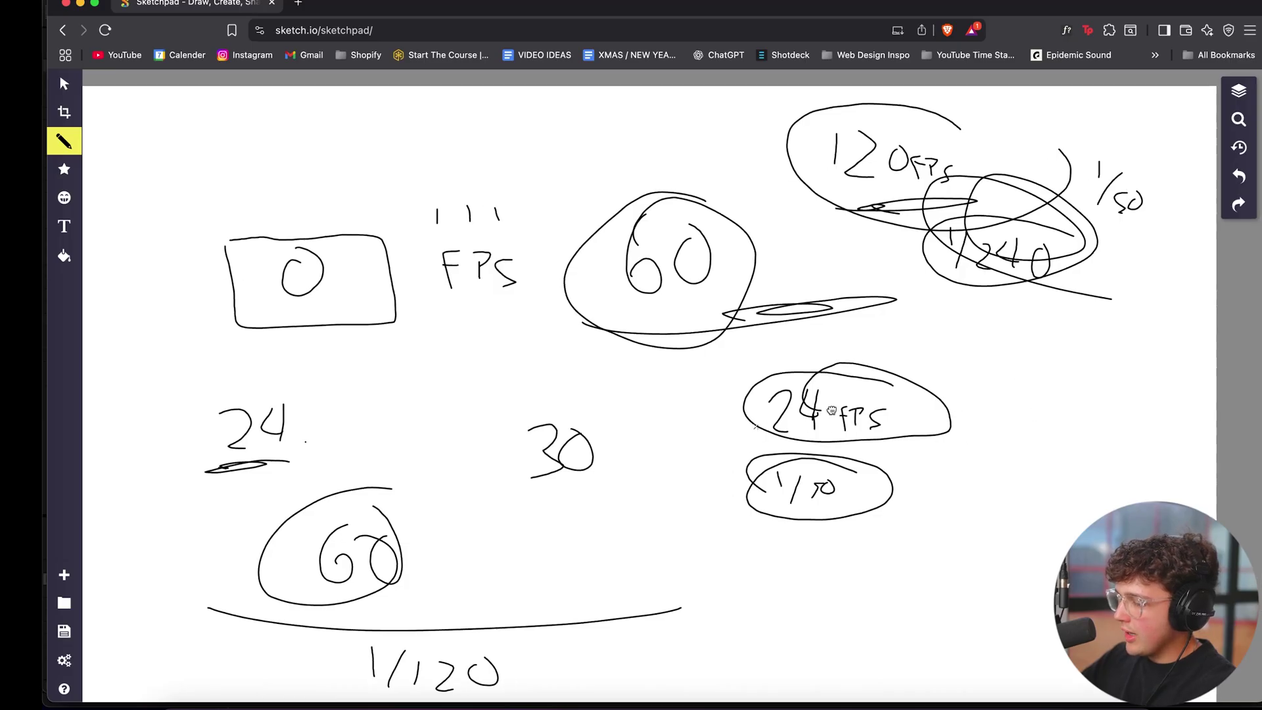